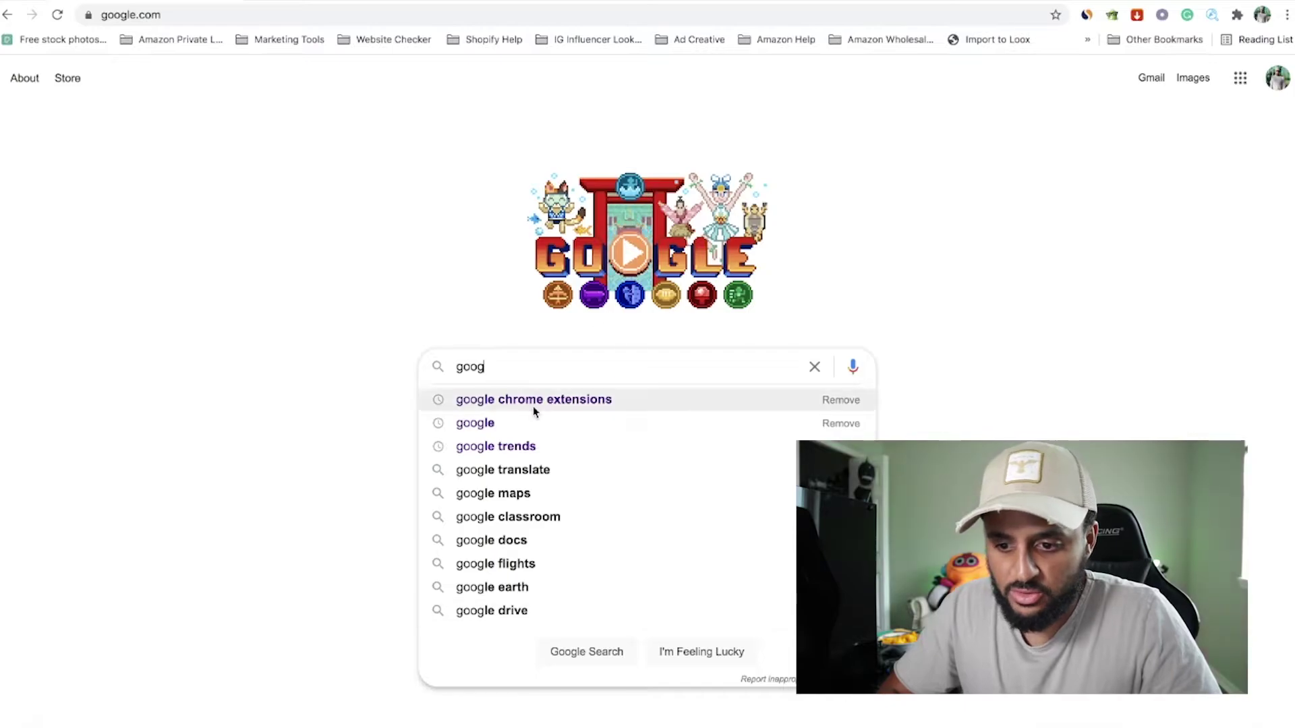
Step: Search Google for "google chrome extensions" and open the Google Chrome Web Store result
{"action": "left_click", "coordinate": [542, 402]}
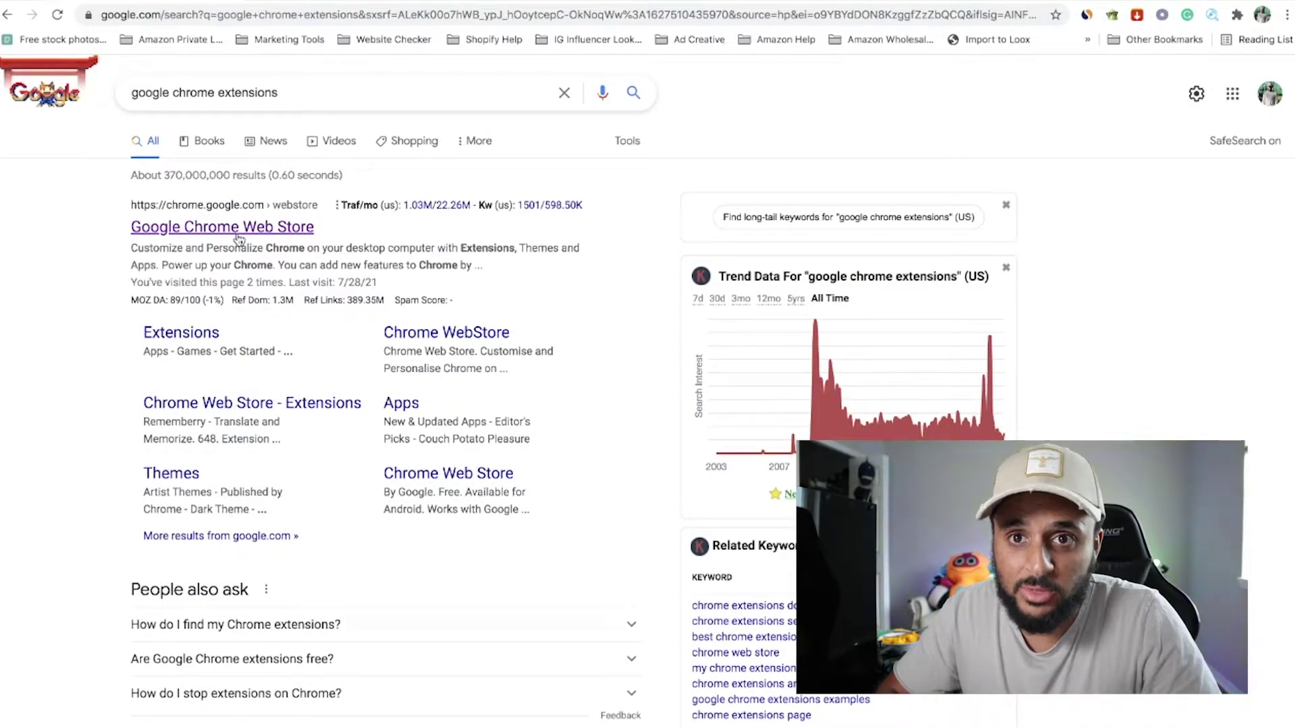
{"action": "left_click", "coordinate": [238, 236]}
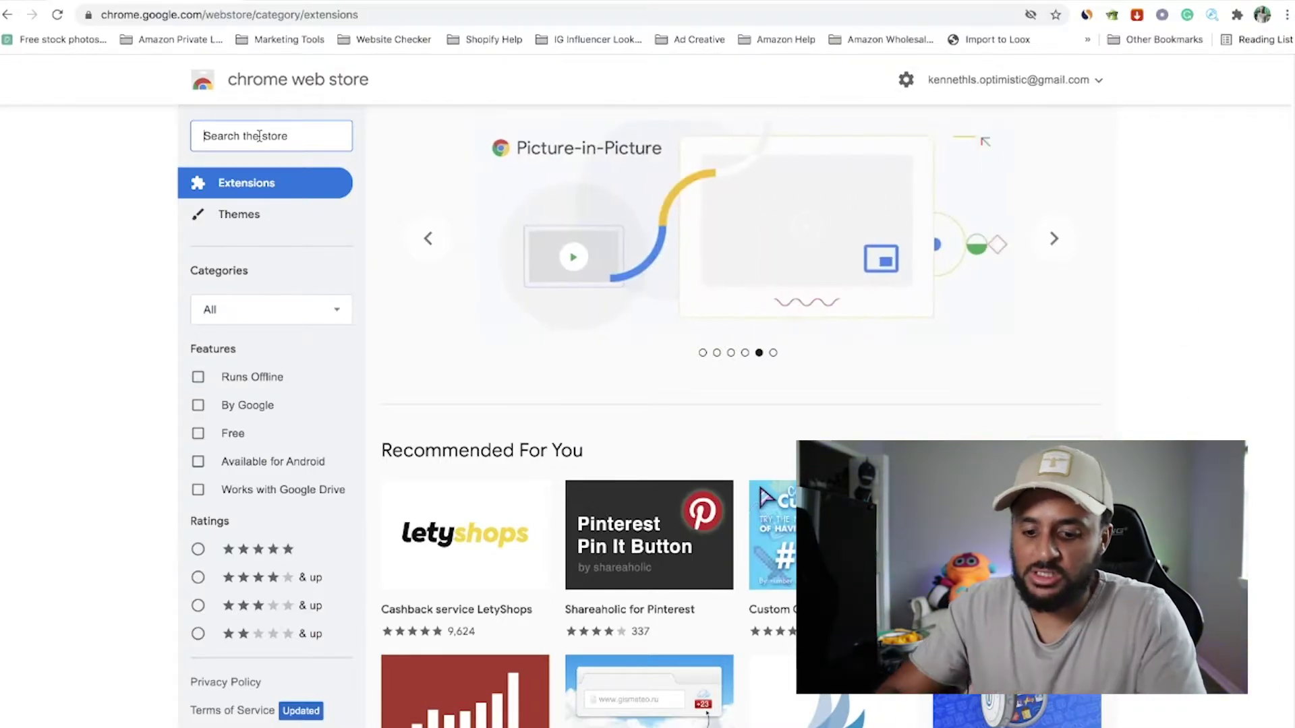
Step: Search the Chrome Web Store for "similar web" and open the SimilarWeb - Traffic Rank & Website Analysis extension
{"action": "type", "text": "simila"}
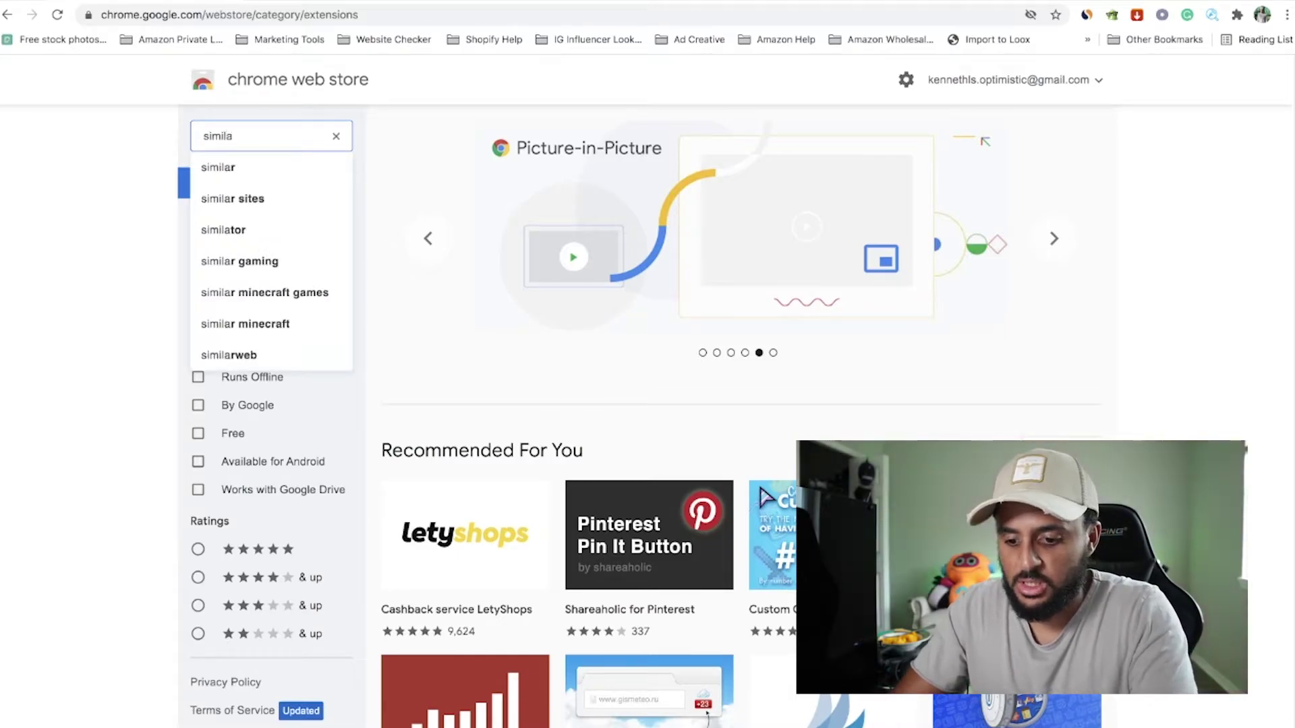
{"action": "type", "text": "r web"}
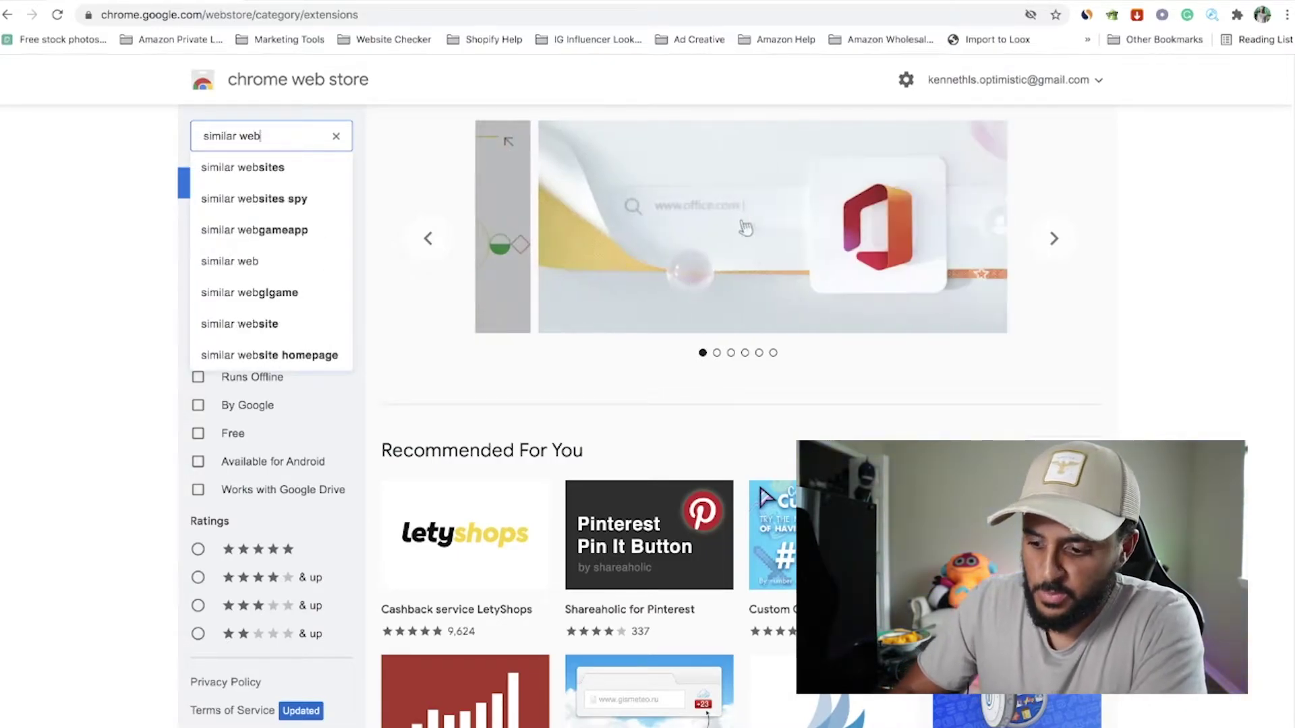
{"action": "key", "text": "Return"}
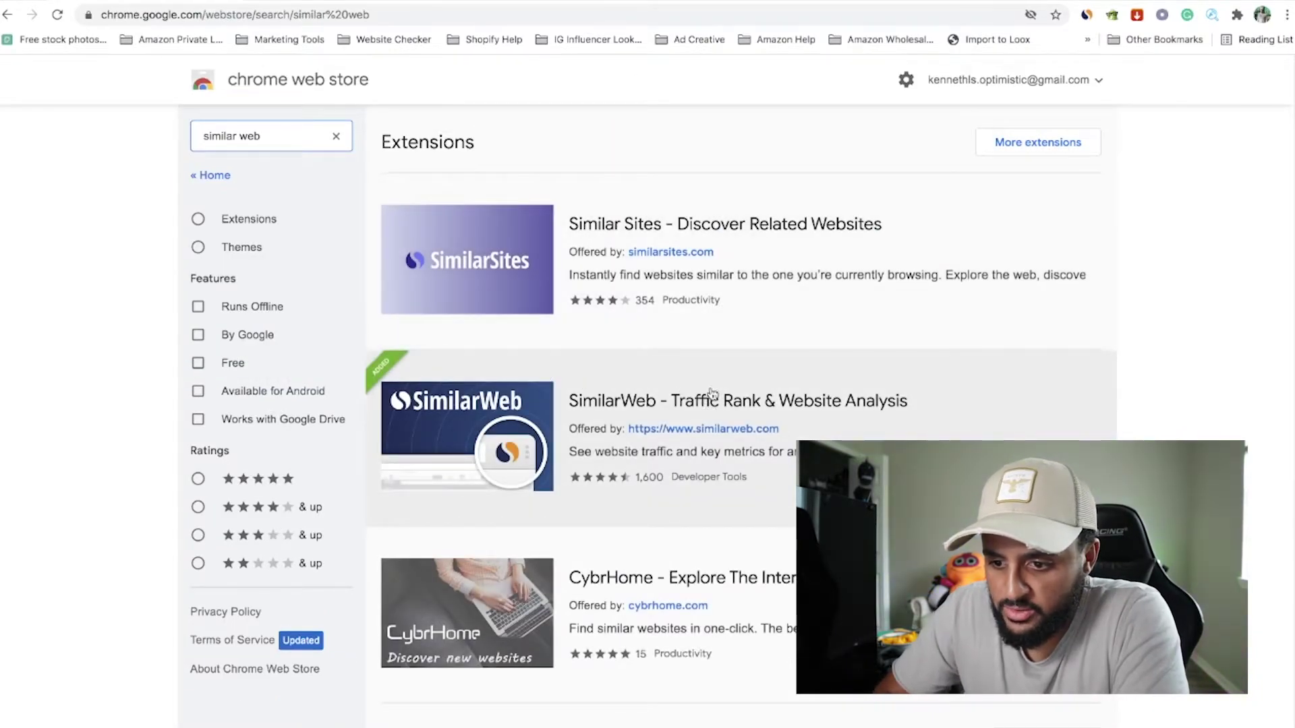
{"action": "left_click", "coordinate": [688, 411]}
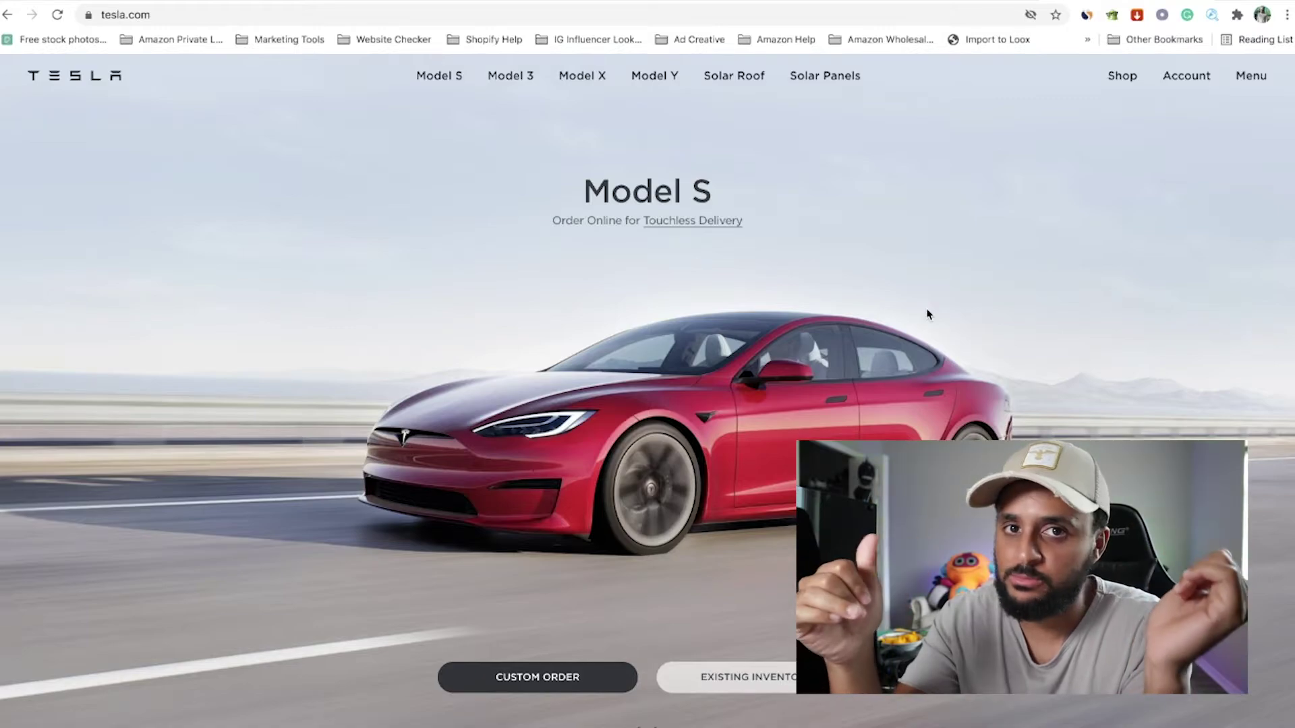
Step: Open the SimilarWeb extension on tesla.com and examine its monthly visits, engagement figures, top countries and traffic sources
{"action": "left_click", "coordinate": [1085, 15]}
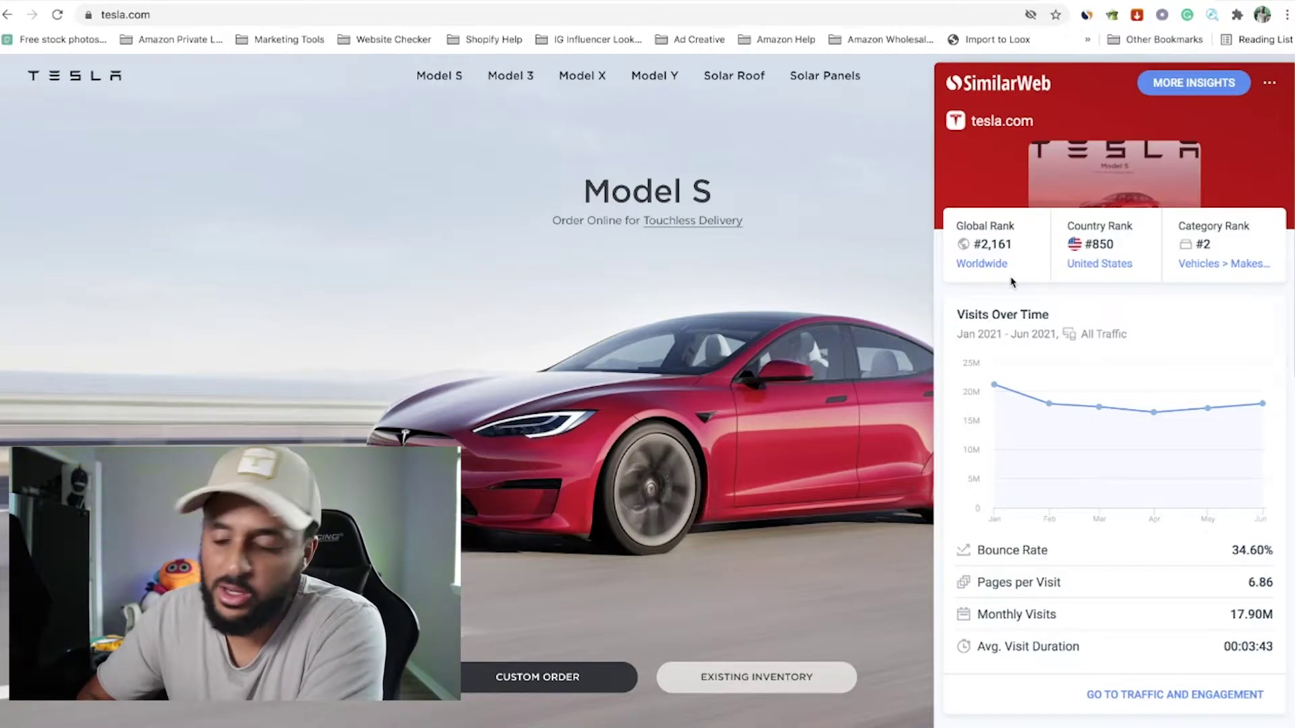
{"action": "scroll", "coordinate": [1165, 303], "scroll_direction": "down", "scroll_amount": 3}
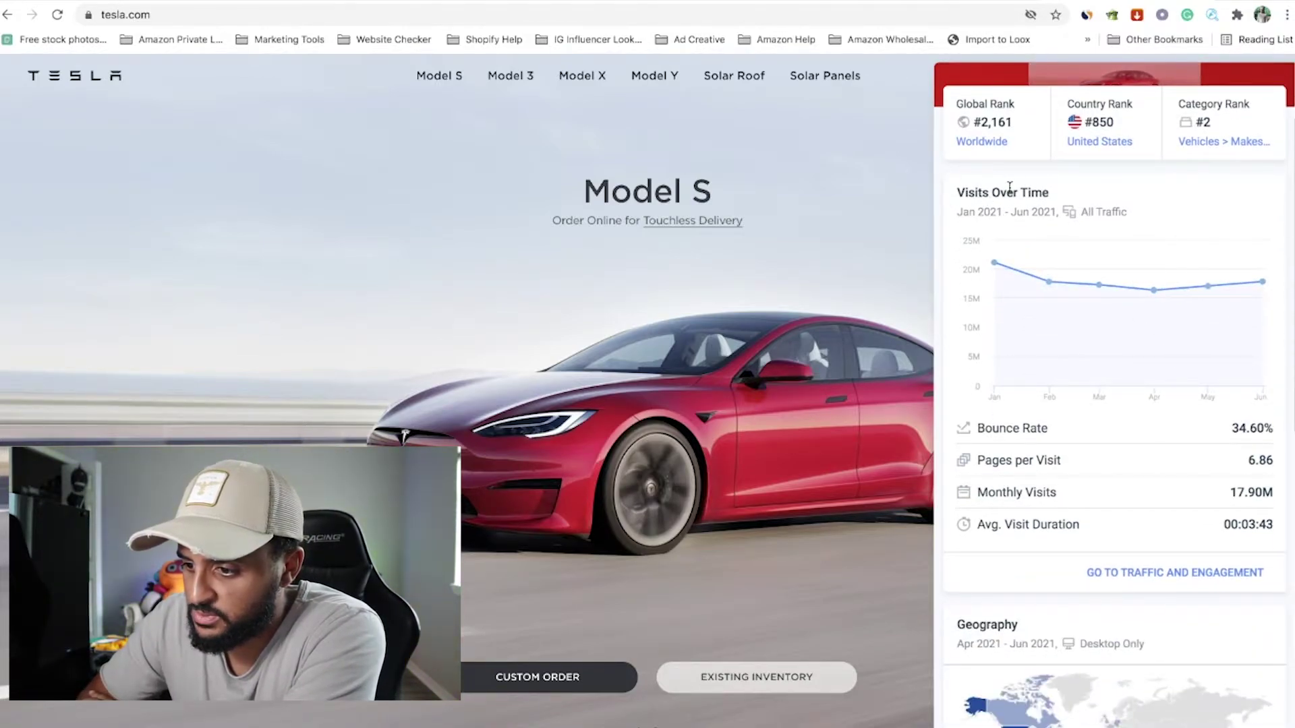
{"action": "mouse_move", "coordinate": [999, 263]}
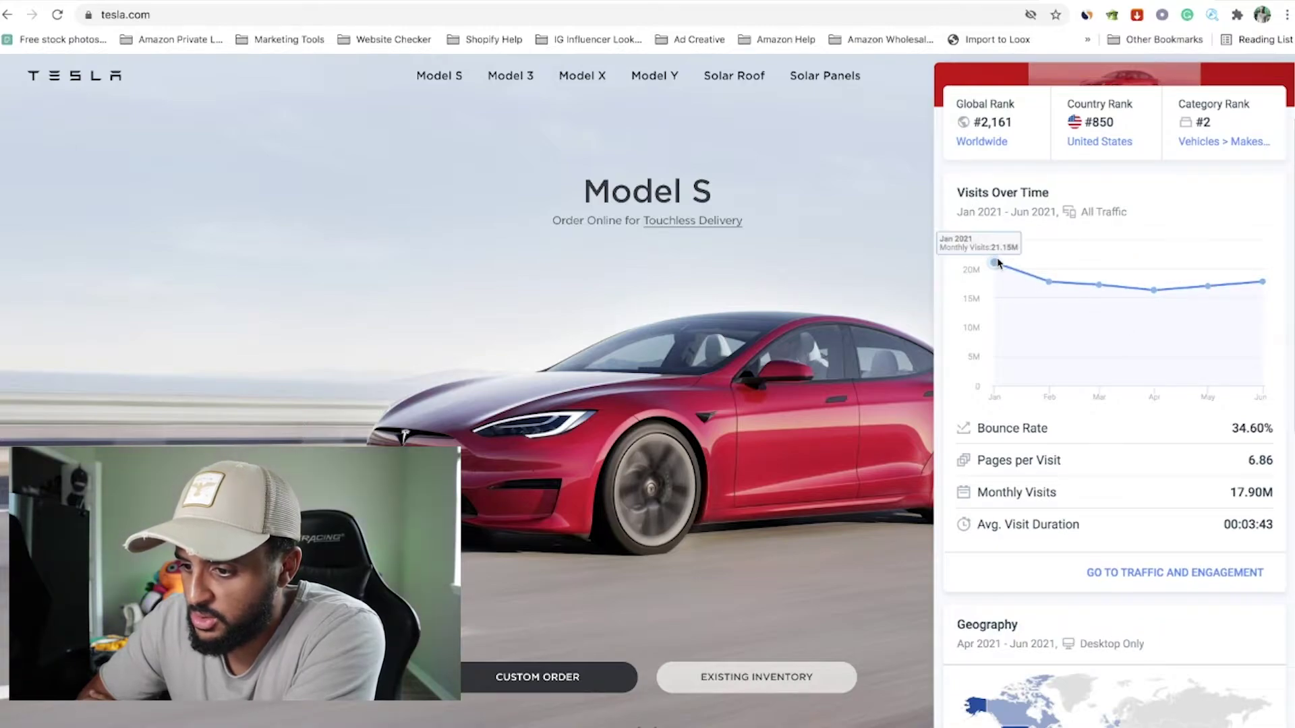
{"action": "mouse_move", "coordinate": [1047, 286]}
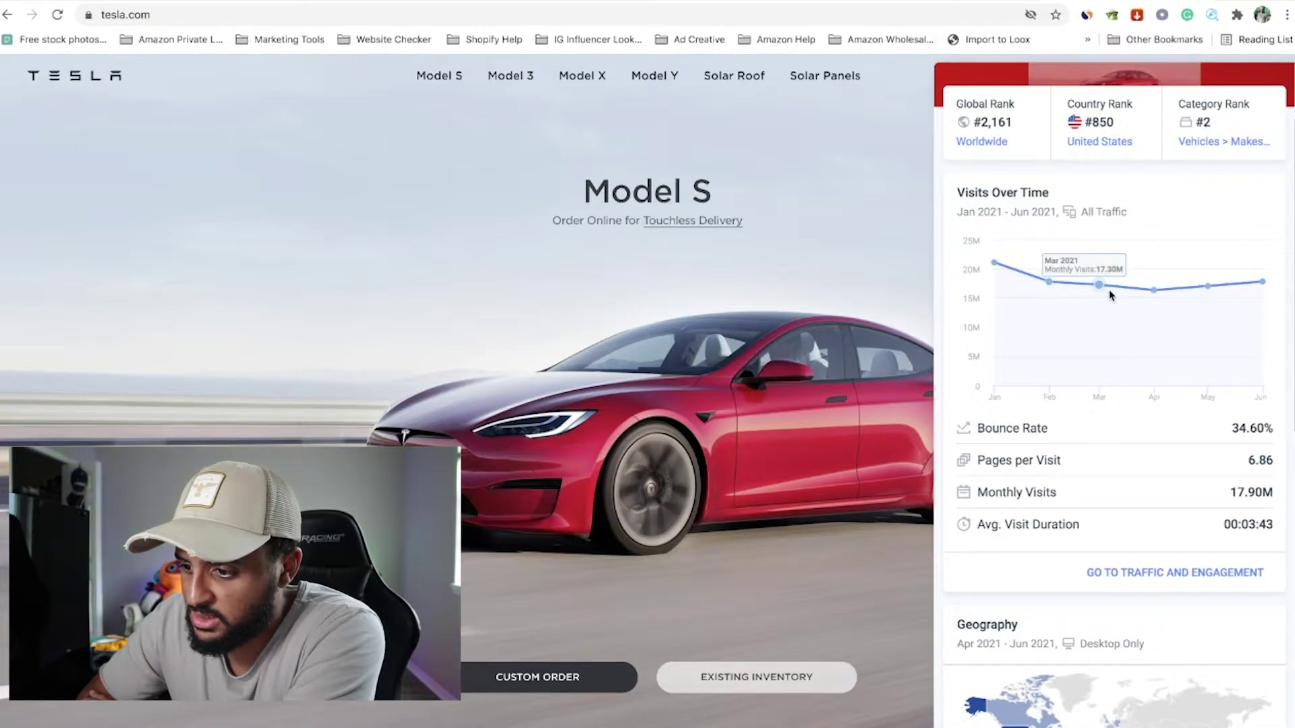
{"action": "mouse_move", "coordinate": [1161, 295]}
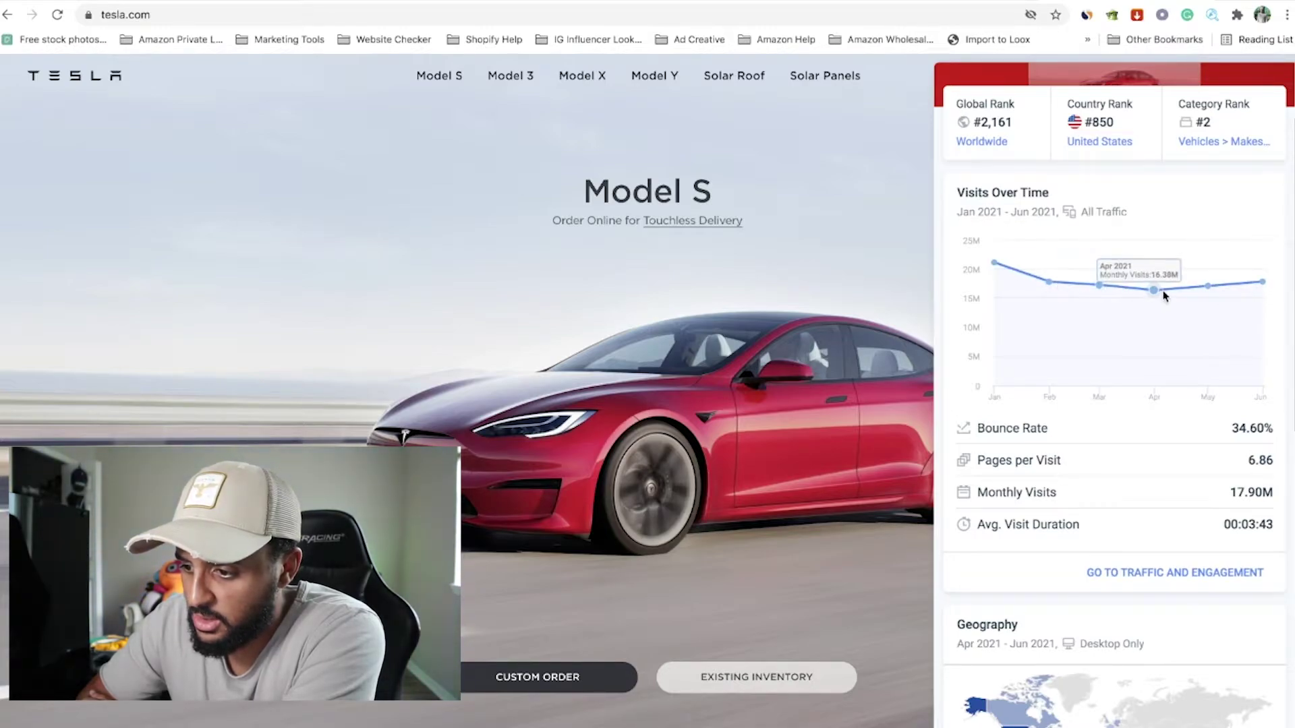
{"action": "mouse_move", "coordinate": [1209, 286]}
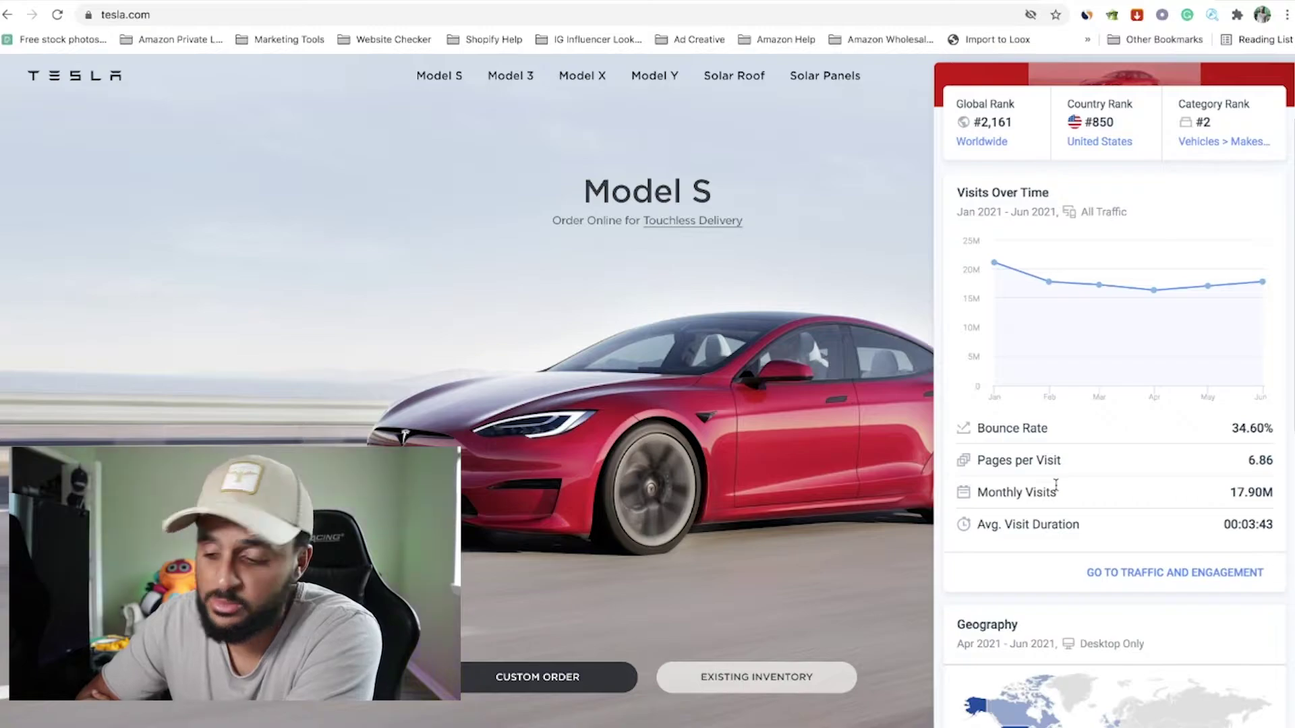
{"action": "scroll", "coordinate": [1187, 441], "scroll_direction": "down", "scroll_amount": 9}
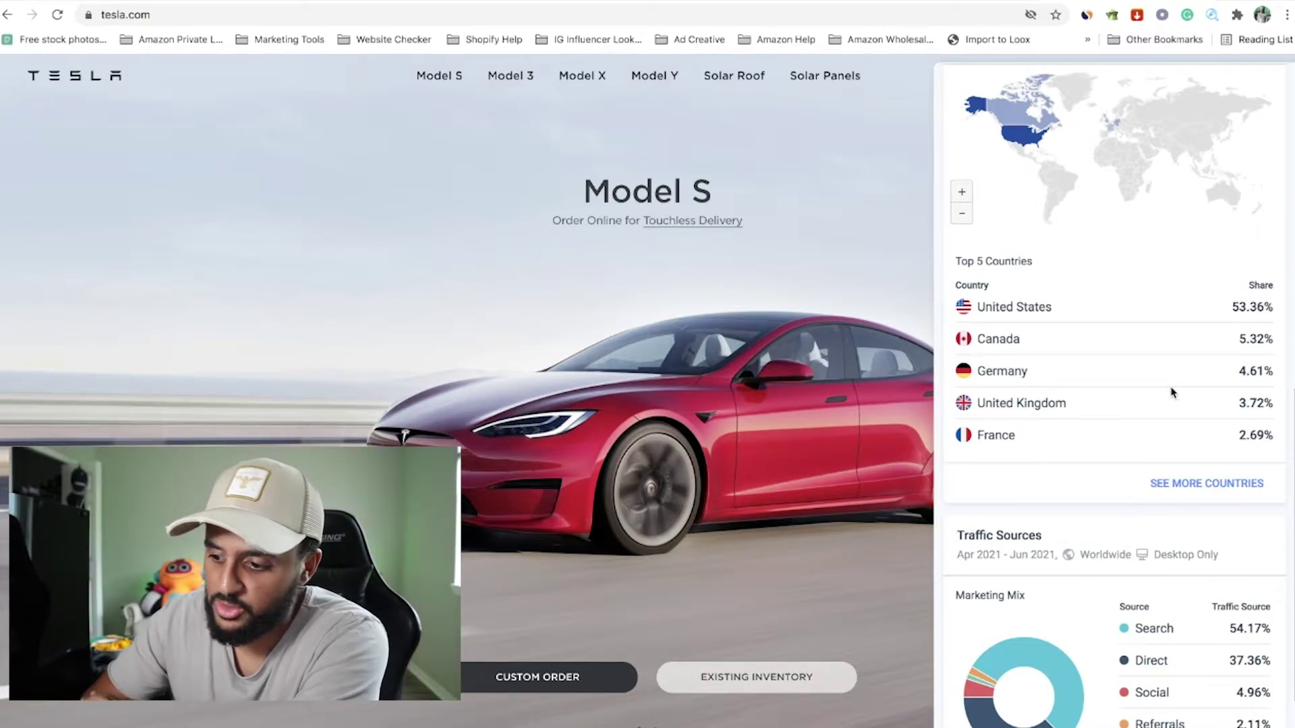
{"action": "scroll", "coordinate": [1172, 392], "scroll_direction": "down", "scroll_amount": 2}
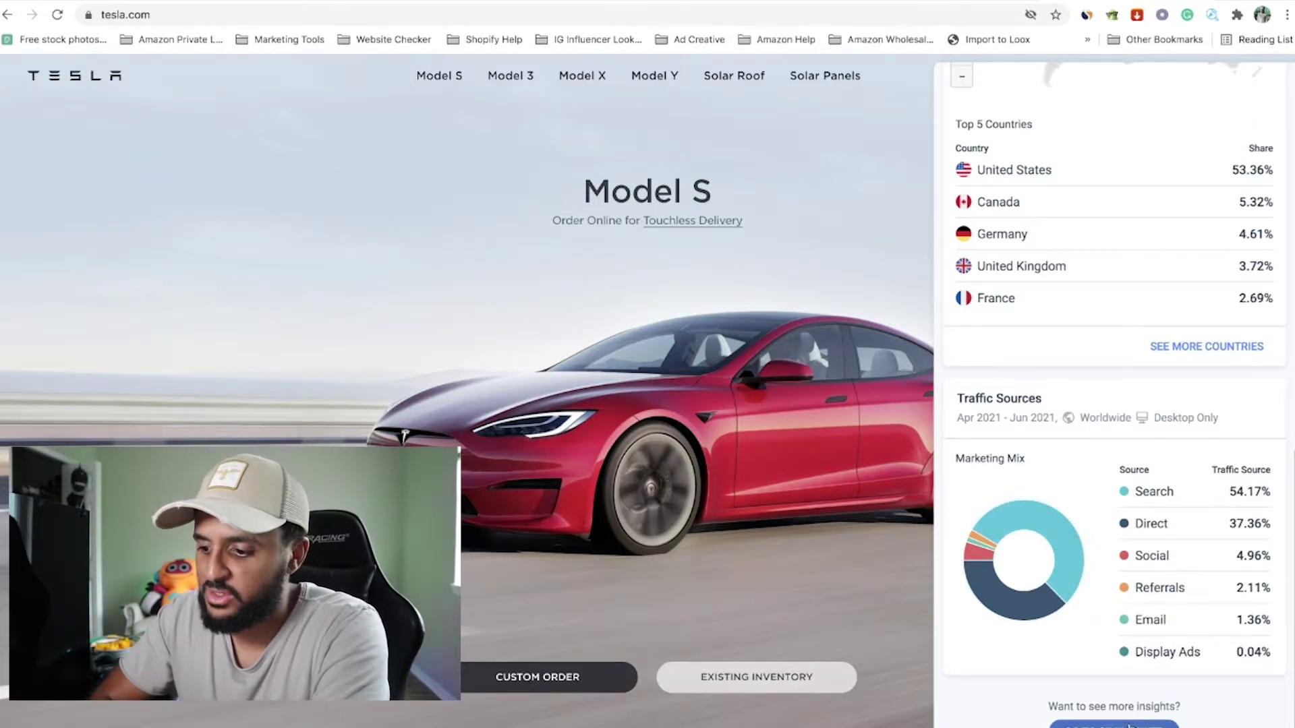
Step: Open the full Similarweb report for tesla.com and examine its ranks, traffic sources and referrals
{"action": "left_click", "coordinate": [1113, 723]}
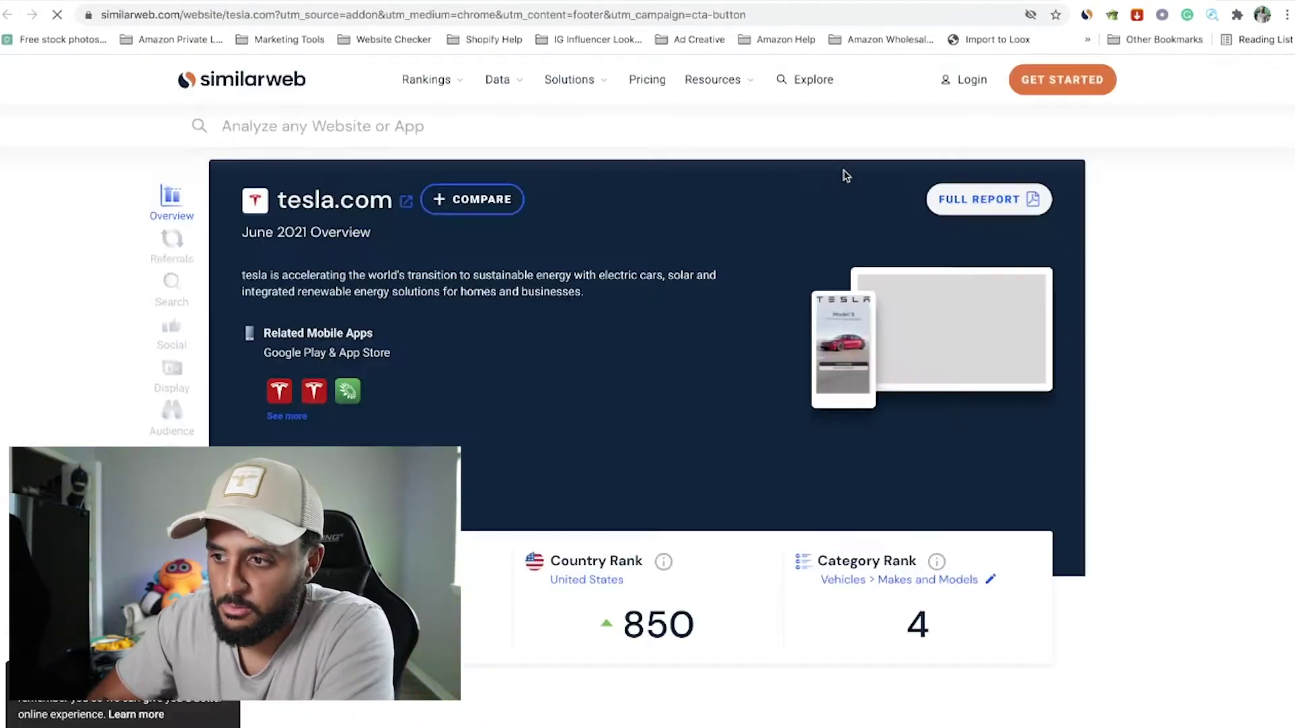
{"action": "scroll", "coordinate": [705, 476], "scroll_direction": "down", "scroll_amount": 5}
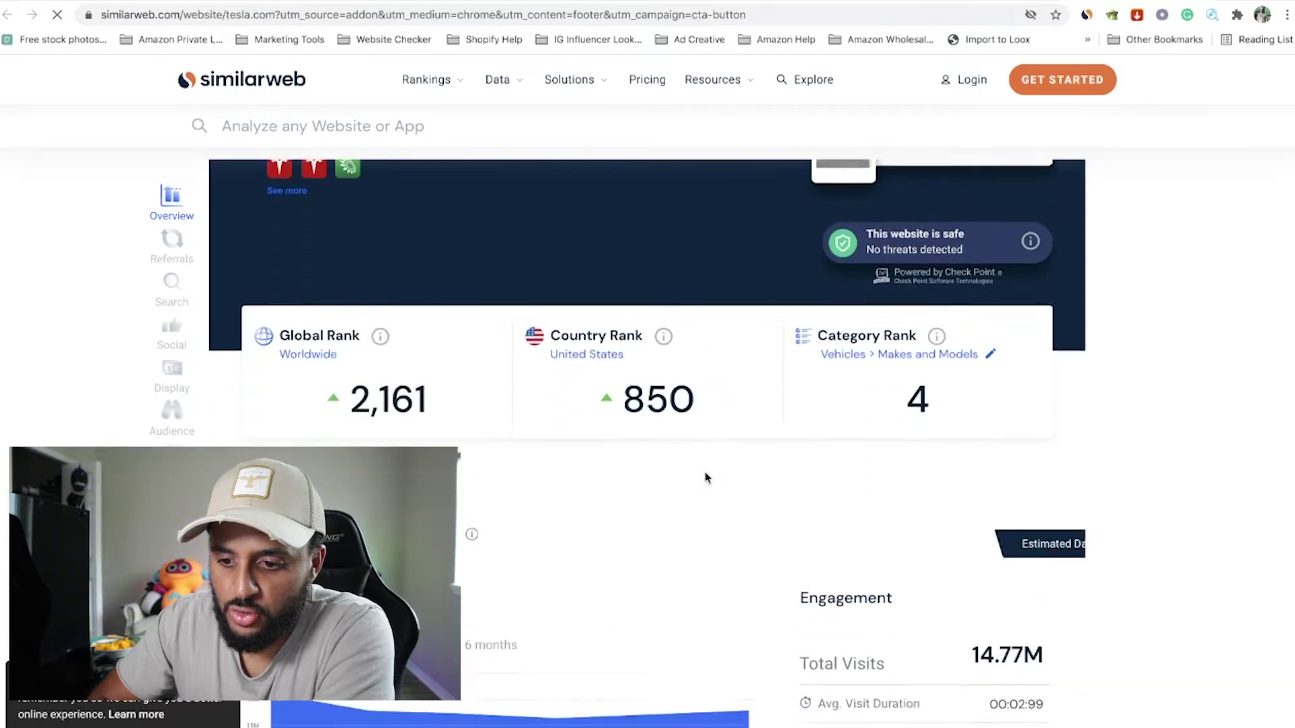
{"action": "scroll", "coordinate": [704, 478], "scroll_direction": "down", "scroll_amount": 15}
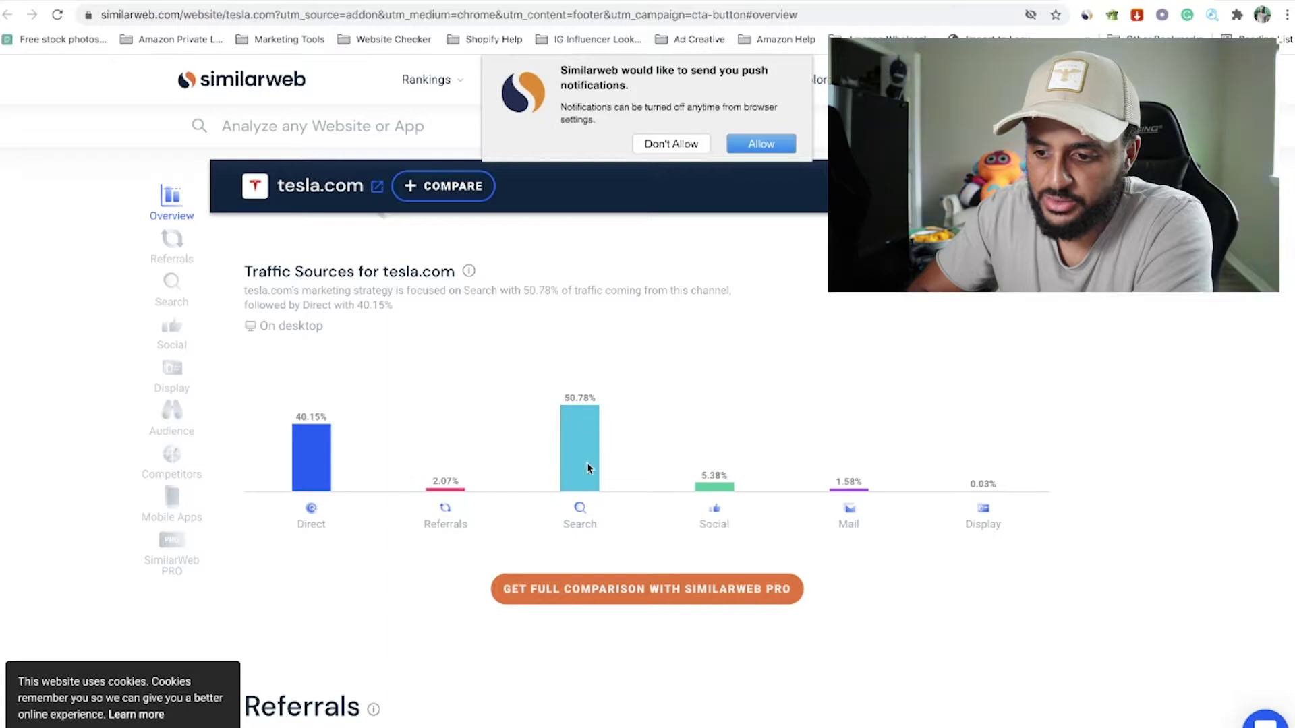
{"action": "scroll", "coordinate": [886, 589], "scroll_direction": "down", "scroll_amount": 3}
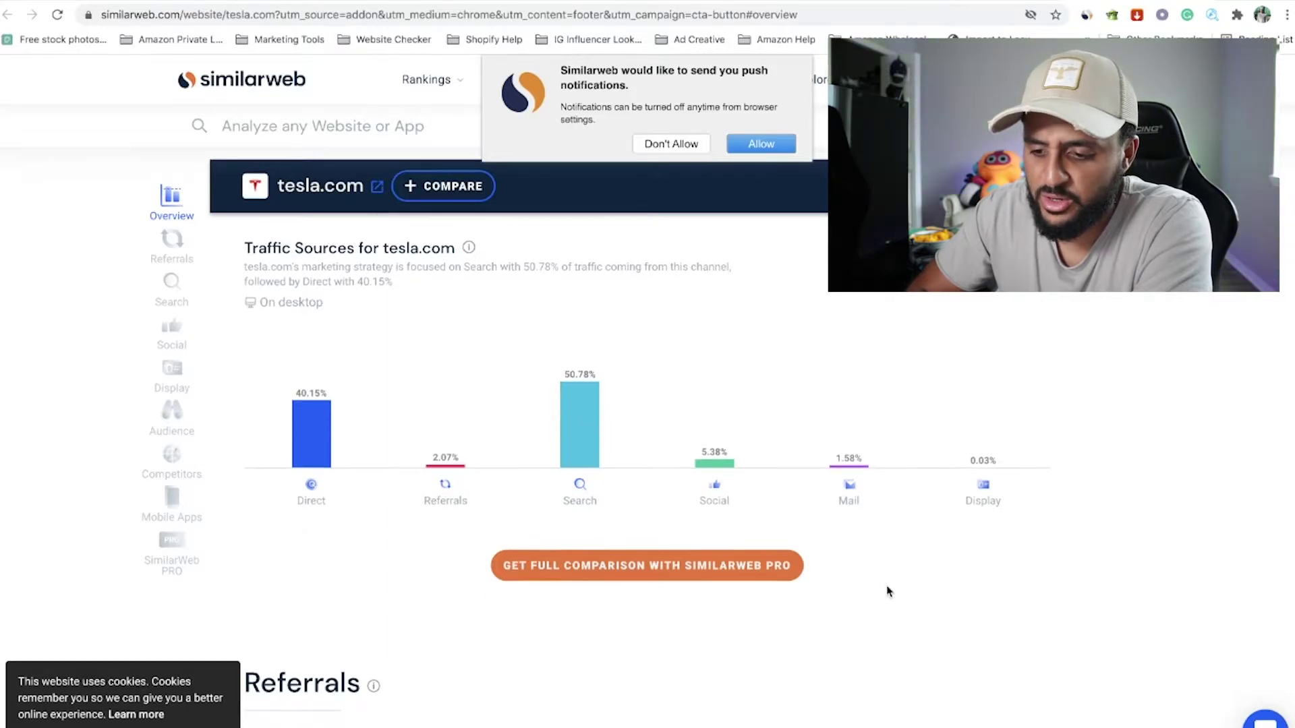
{"action": "scroll", "coordinate": [887, 591], "scroll_direction": "down", "scroll_amount": 2}
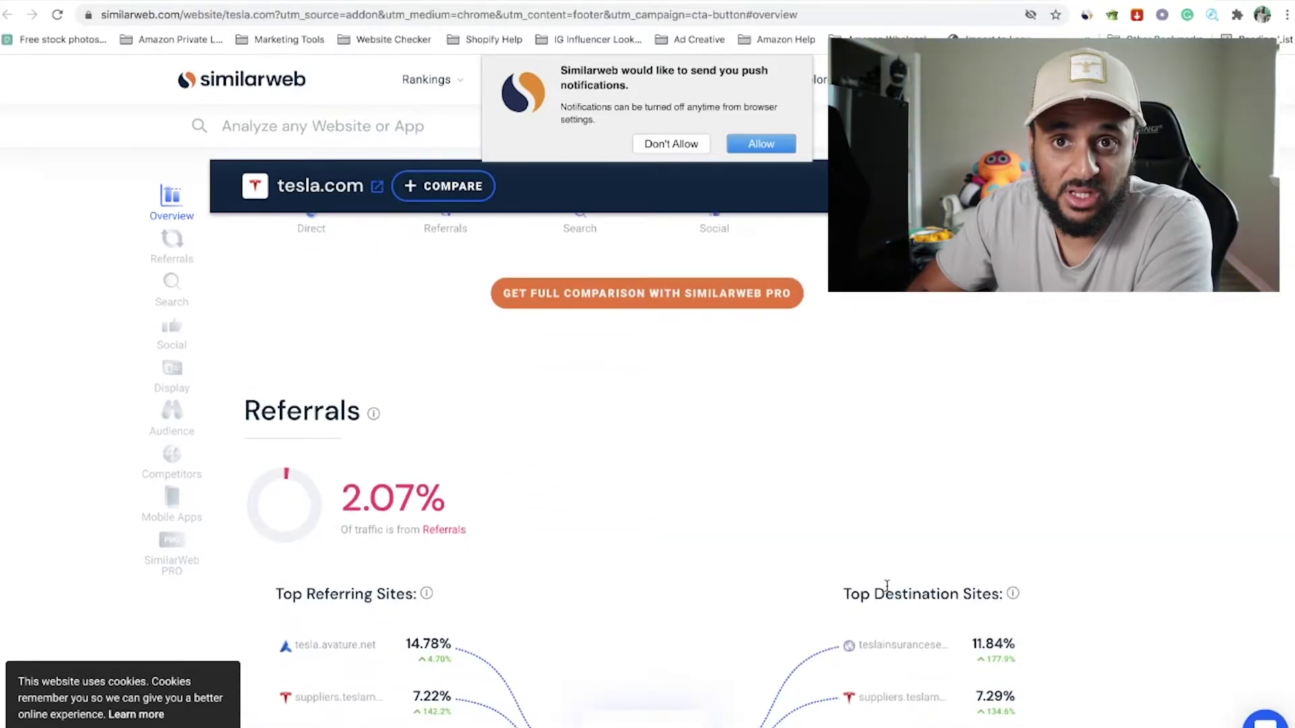
{"action": "scroll", "coordinate": [887, 591], "scroll_direction": "up", "scroll_amount": 6}
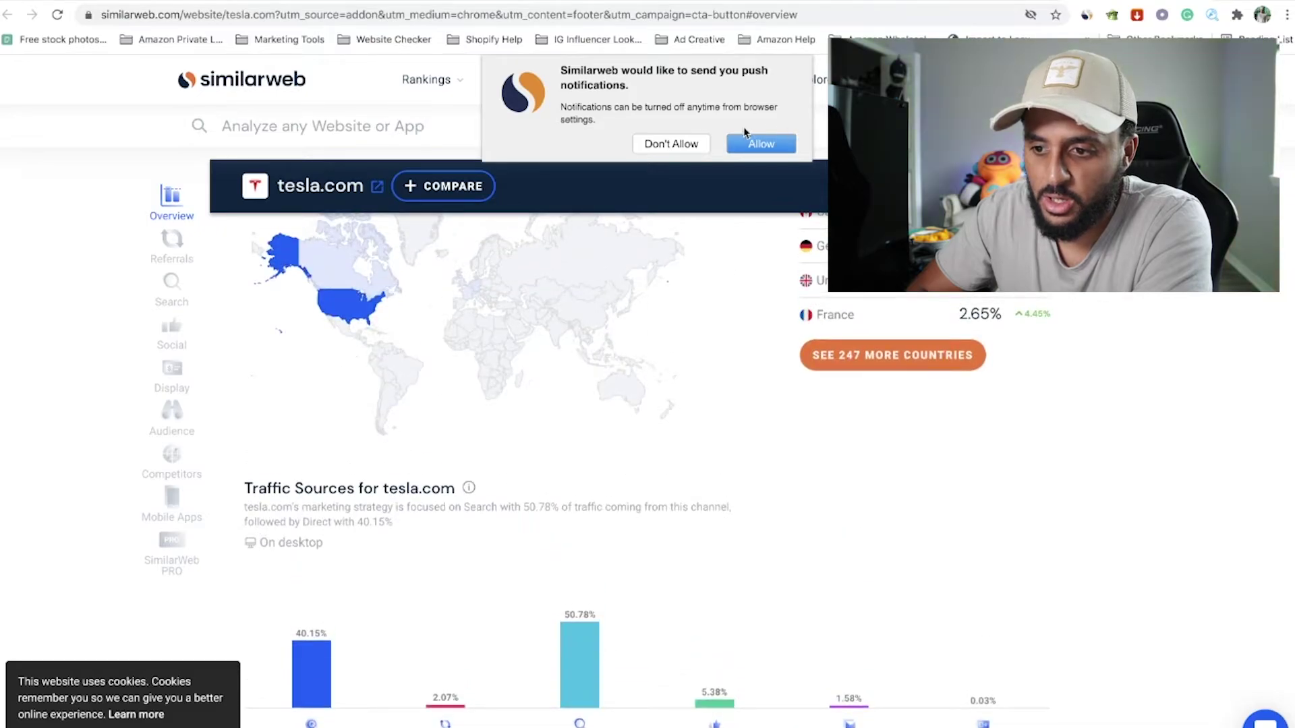
Step: Decline Similarweb's push notifications and examine the top referring and destination sites in the Referrals section
{"action": "left_click", "coordinate": [671, 143]}
{"action": "scroll", "coordinate": [737, 578], "scroll_direction": "down", "scroll_amount": 10}
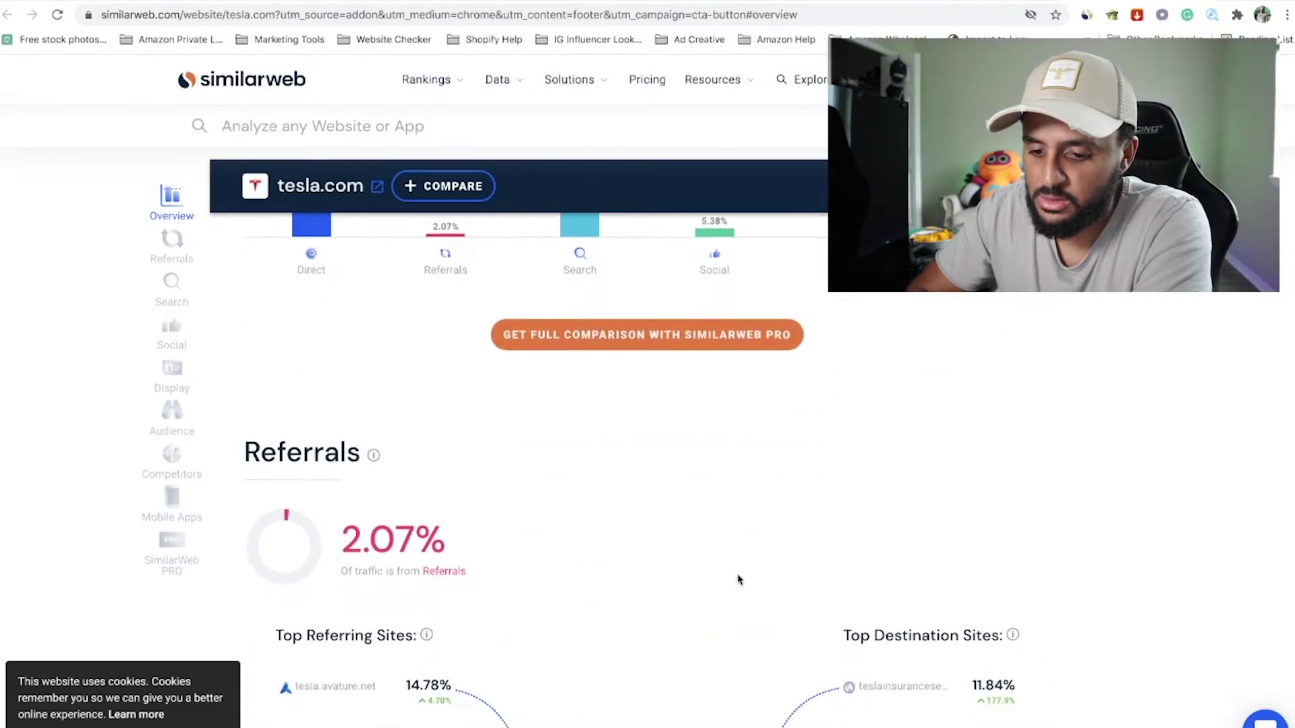
{"action": "scroll", "coordinate": [737, 578], "scroll_direction": "up", "scroll_amount": 2}
{"action": "scroll", "coordinate": [728, 534], "scroll_direction": "up", "scroll_amount": 4}
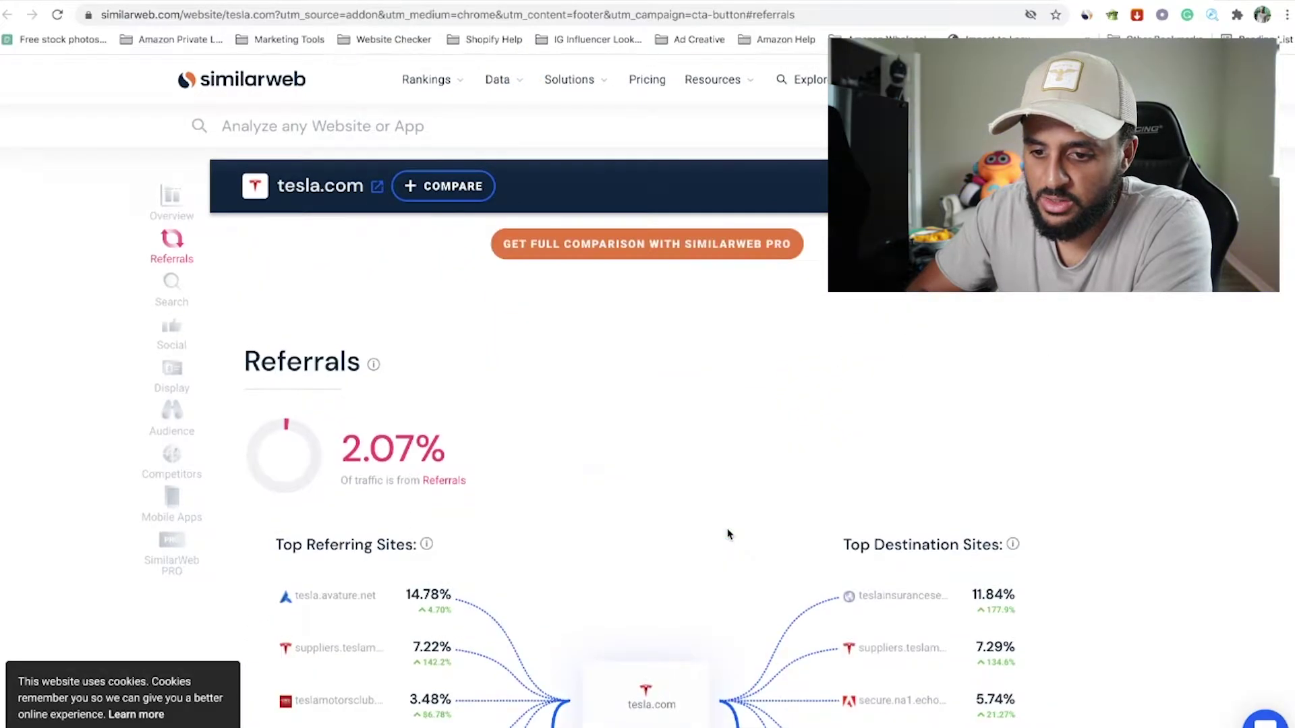
{"action": "scroll", "coordinate": [727, 534], "scroll_direction": "down", "scroll_amount": 3}
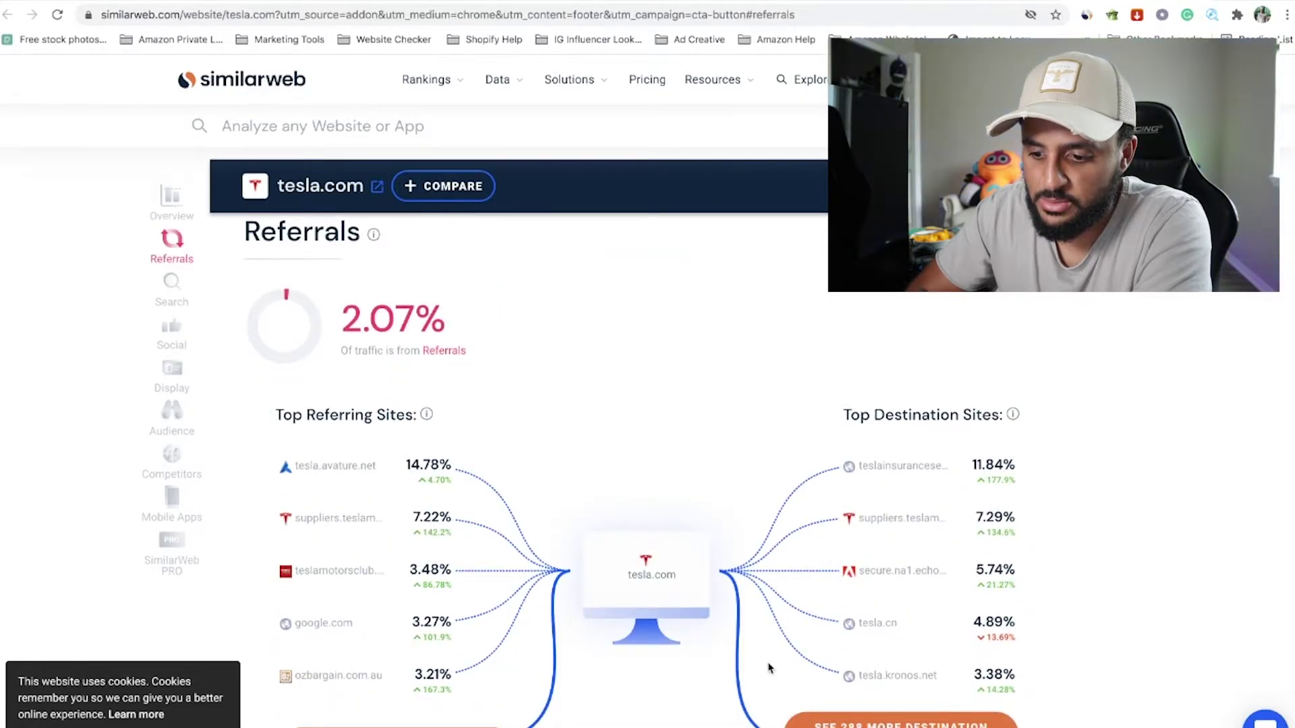
Step: Examine tesla.com's organic and paid search keywords, social traffic by network, and display advertising publishers and ad networks
{"action": "scroll", "coordinate": [769, 667], "scroll_direction": "down", "scroll_amount": 8}
{"action": "scroll", "coordinate": [769, 668], "scroll_direction": "up", "scroll_amount": 1}
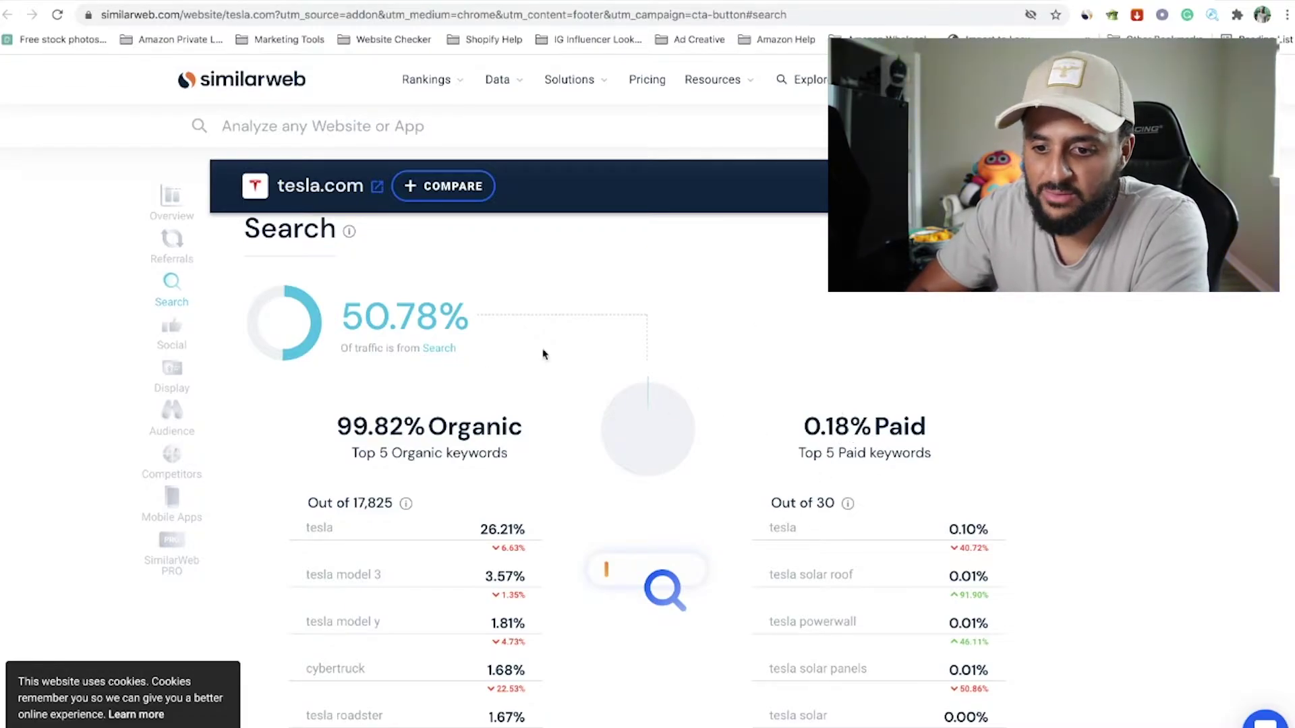
{"action": "scroll", "coordinate": [714, 545], "scroll_direction": "down", "scroll_amount": 10}
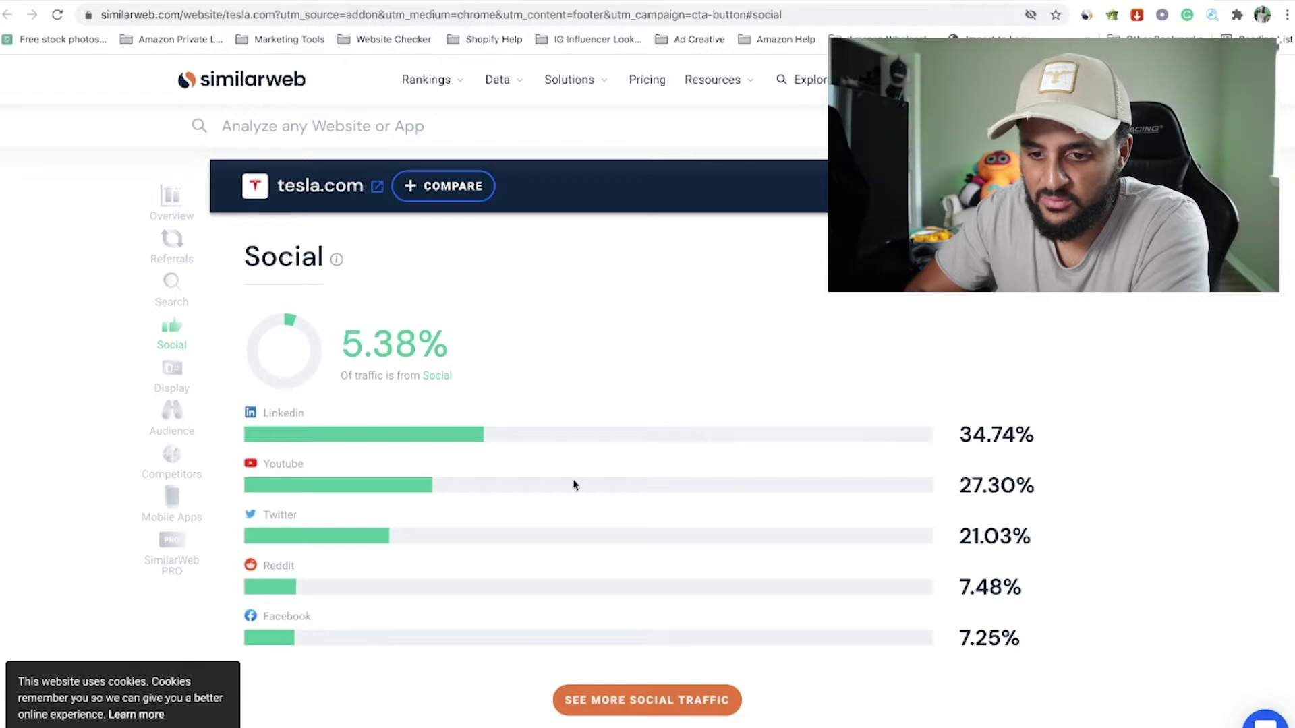
{"action": "scroll", "coordinate": [551, 567], "scroll_direction": "down", "scroll_amount": 3}
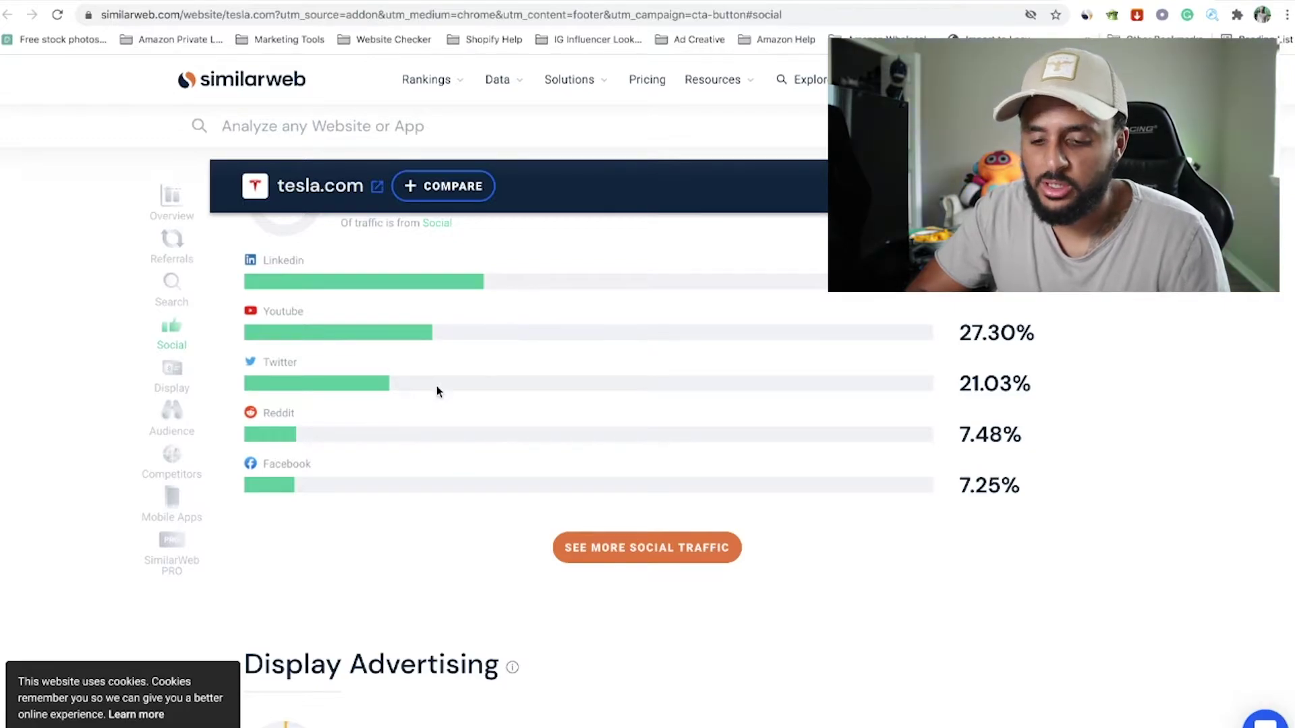
{"action": "scroll", "coordinate": [506, 577], "scroll_direction": "down", "scroll_amount": 5}
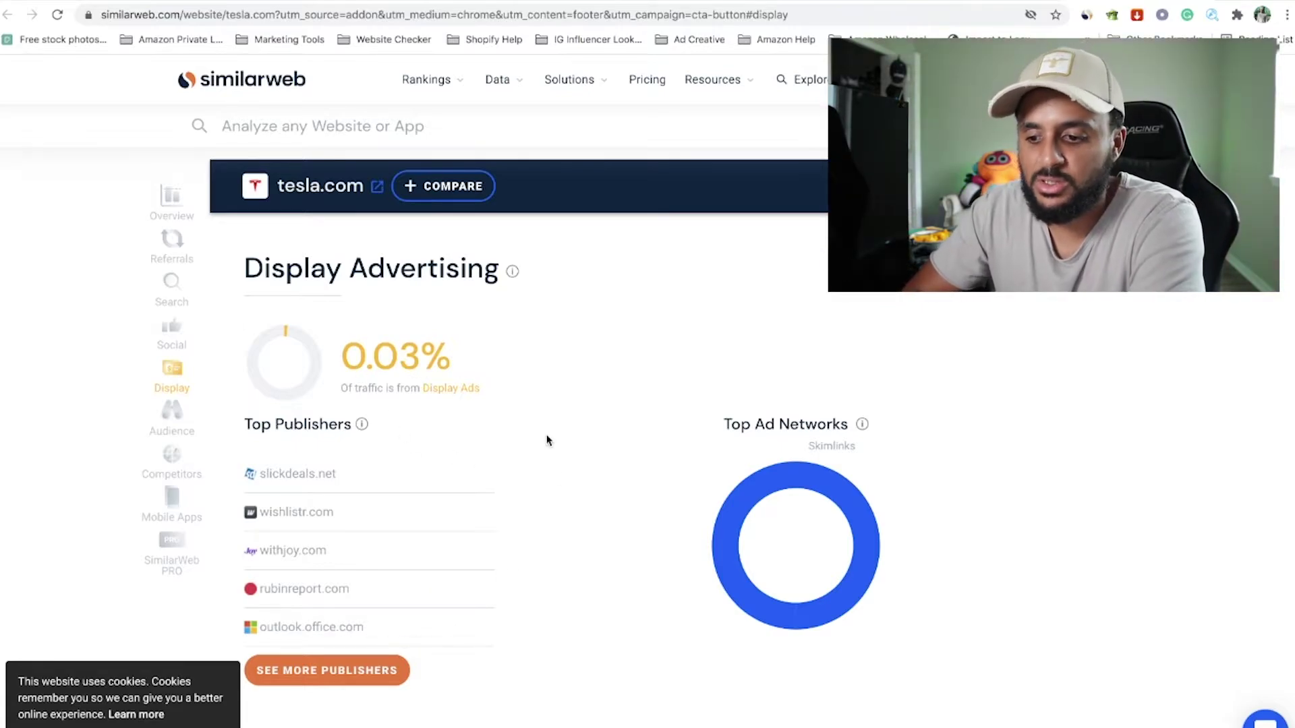
Step: Review the tesla.com report again, comparing the traffic overview, country breakdown, traffic sources, search and social sections
{"action": "scroll", "coordinate": [704, 324], "scroll_direction": "up", "scroll_amount": 20}
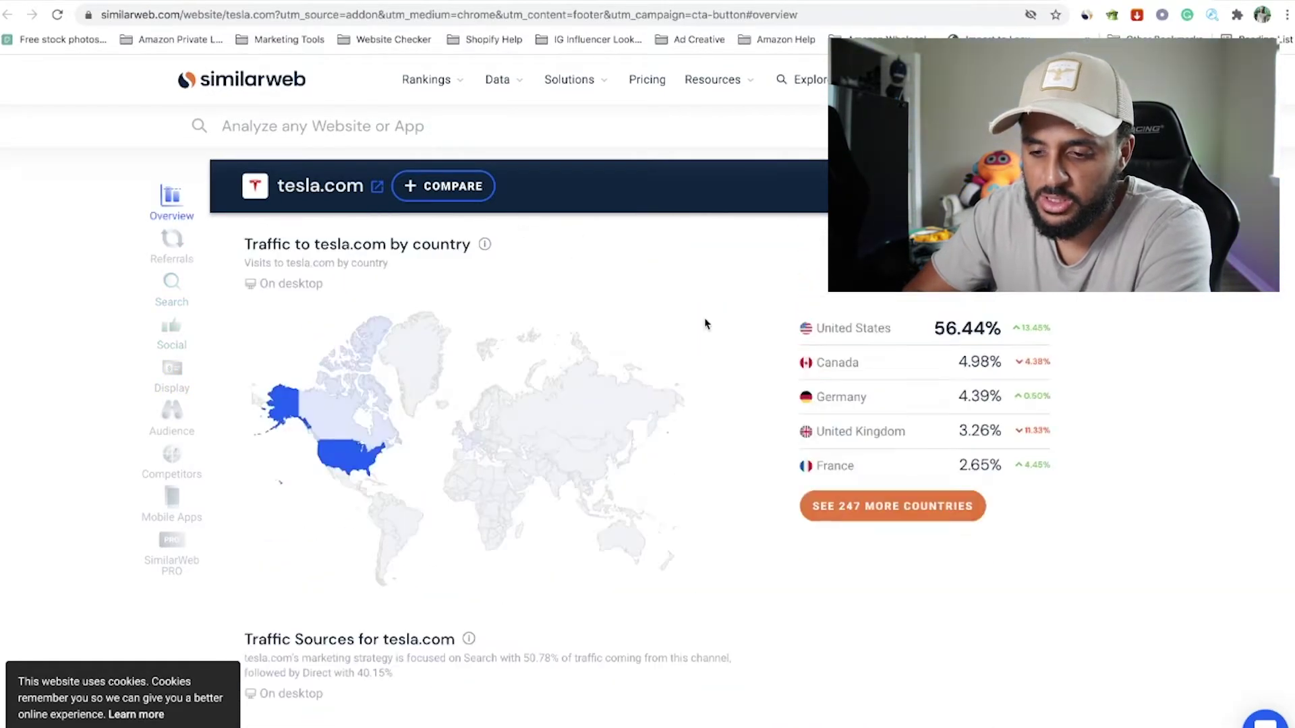
{"action": "scroll", "coordinate": [704, 324], "scroll_direction": "up", "scroll_amount": 3}
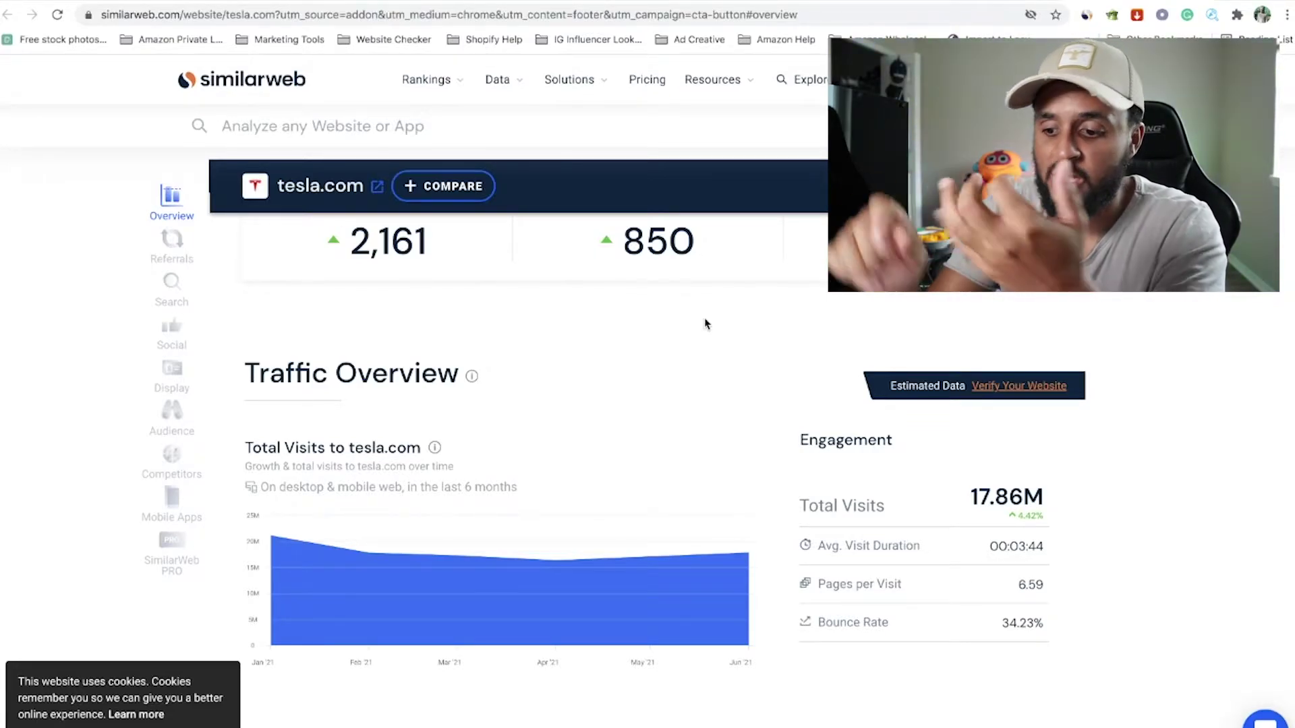
{"action": "scroll", "coordinate": [706, 324], "scroll_direction": "down", "scroll_amount": 15}
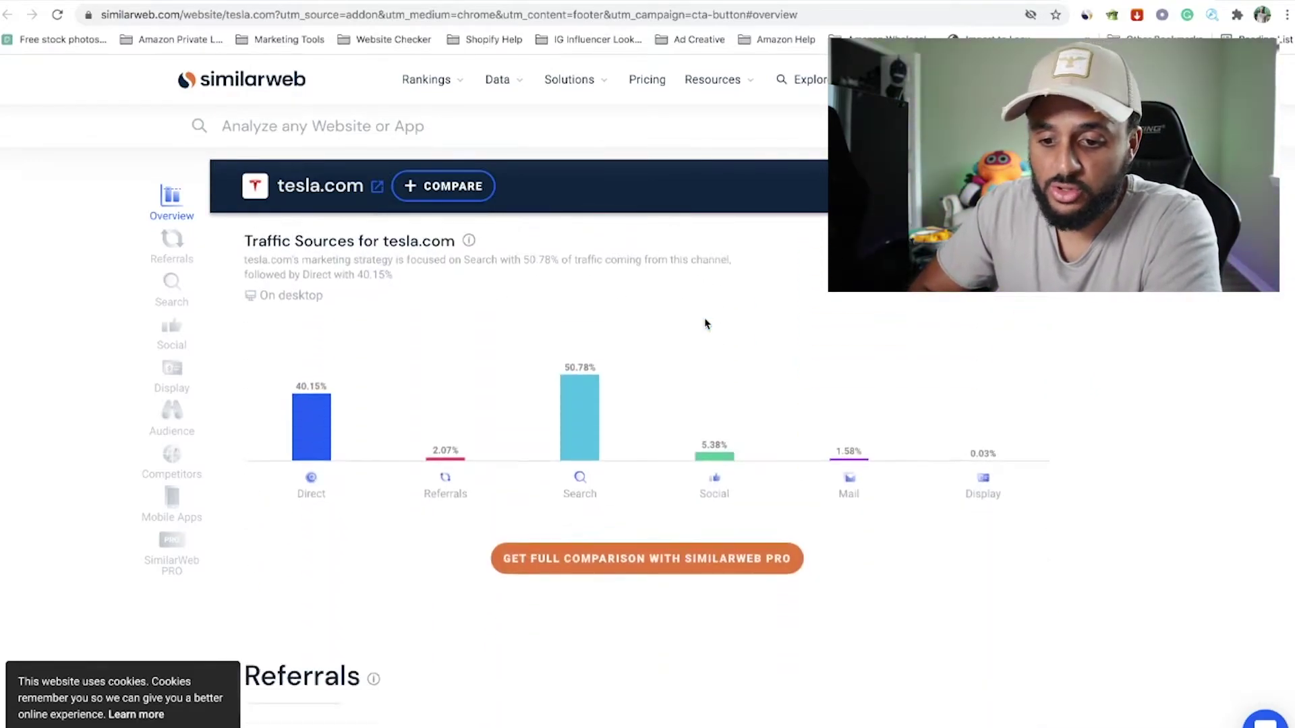
{"action": "scroll", "coordinate": [705, 324], "scroll_direction": "down", "scroll_amount": 10}
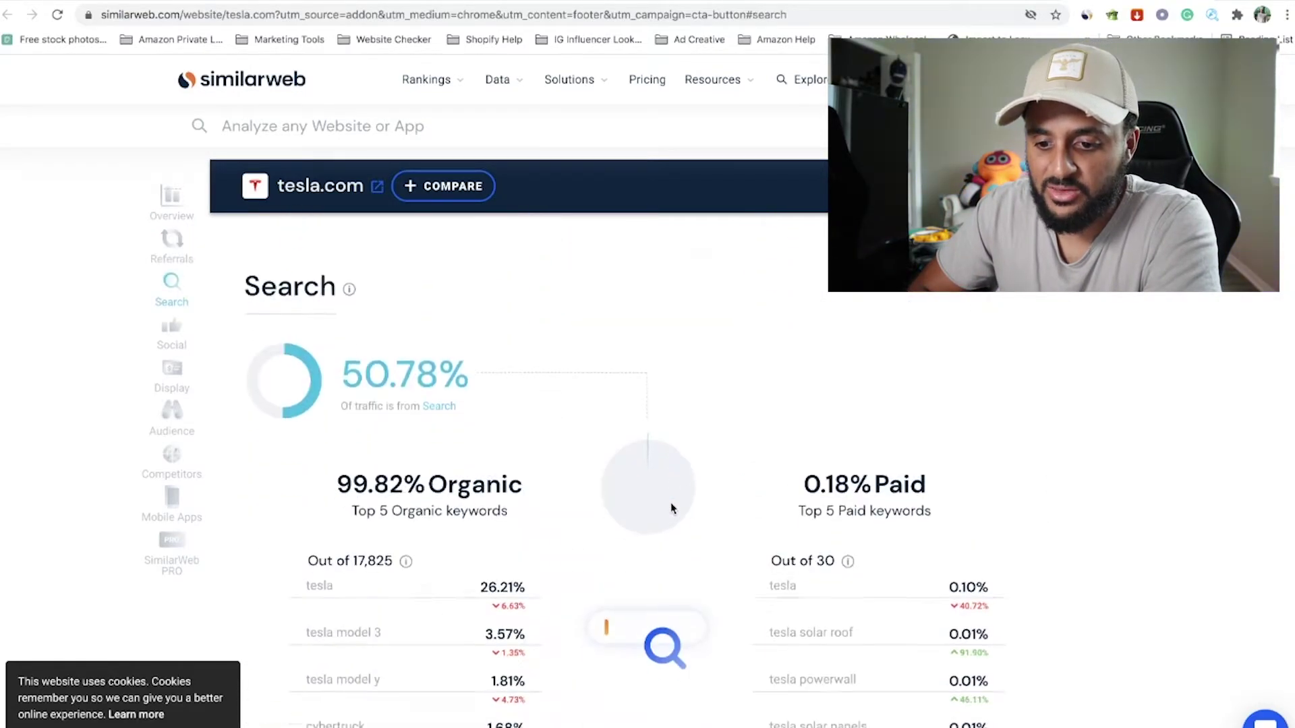
{"action": "scroll", "coordinate": [670, 503], "scroll_direction": "up", "scroll_amount": 5}
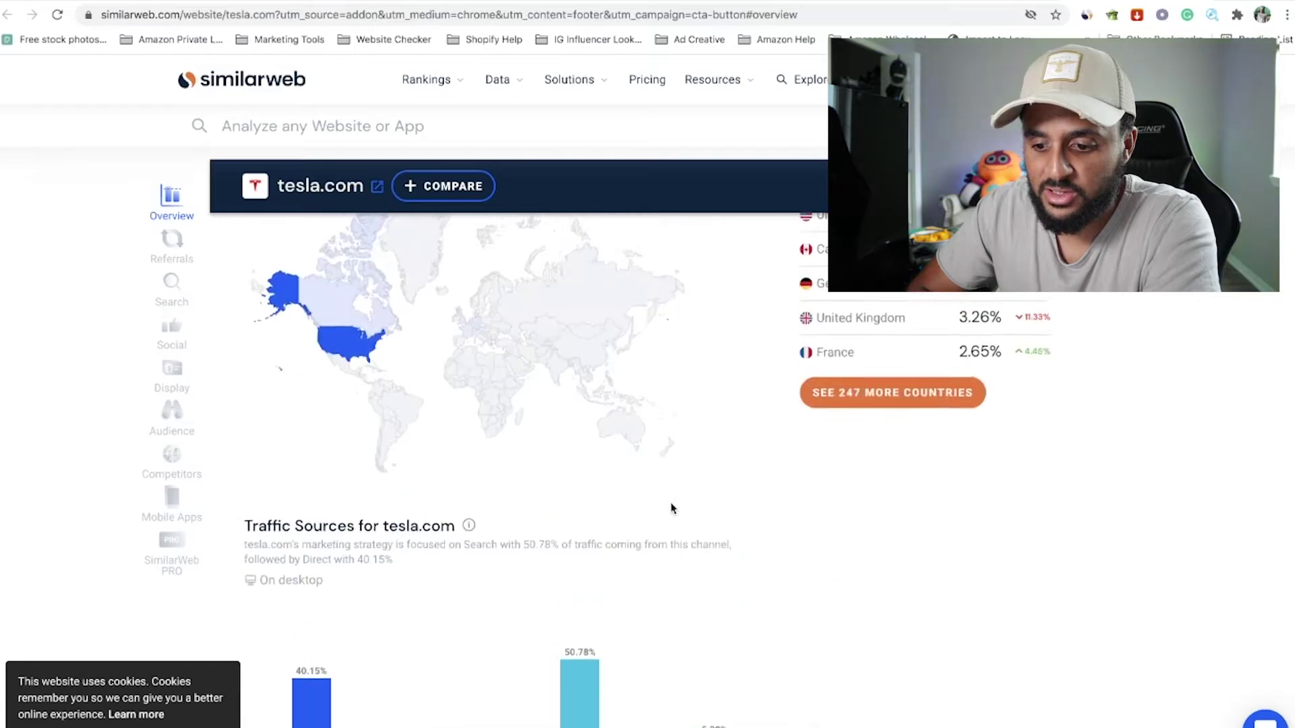
{"action": "scroll", "coordinate": [670, 508], "scroll_direction": "down", "scroll_amount": 10}
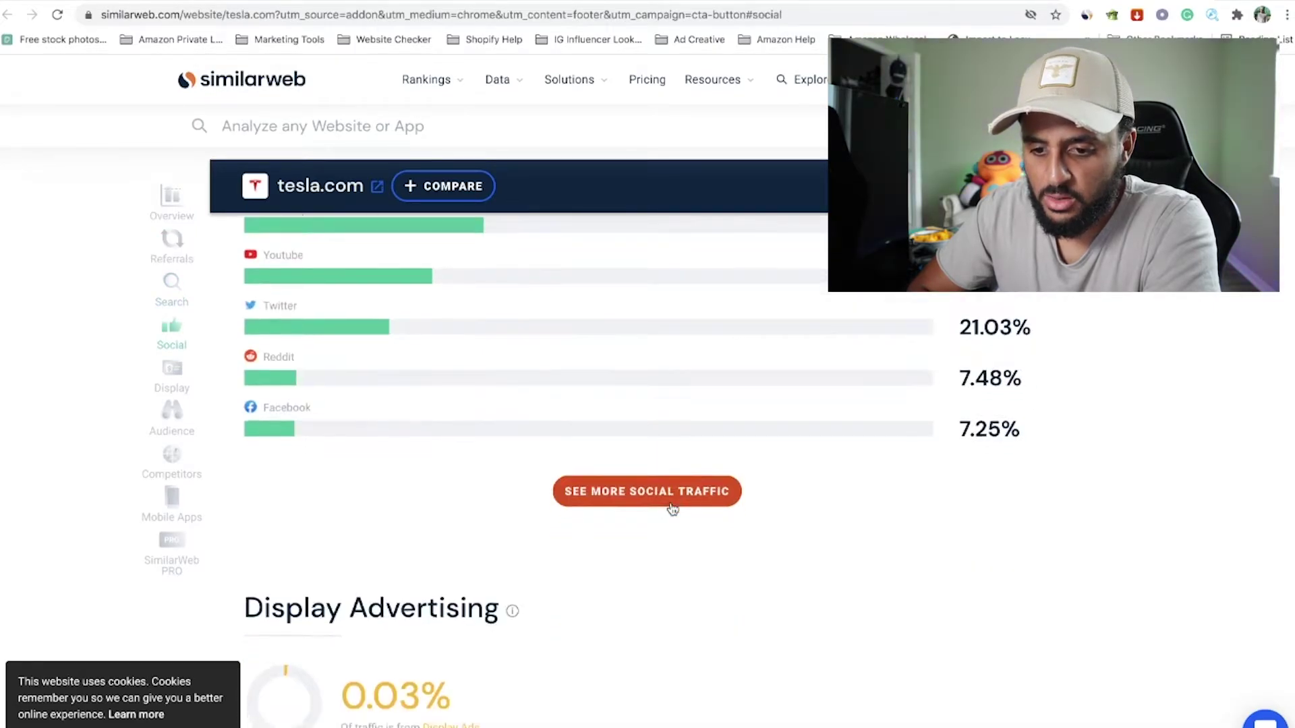
{"action": "scroll", "coordinate": [672, 507], "scroll_direction": "up", "scroll_amount": 3}
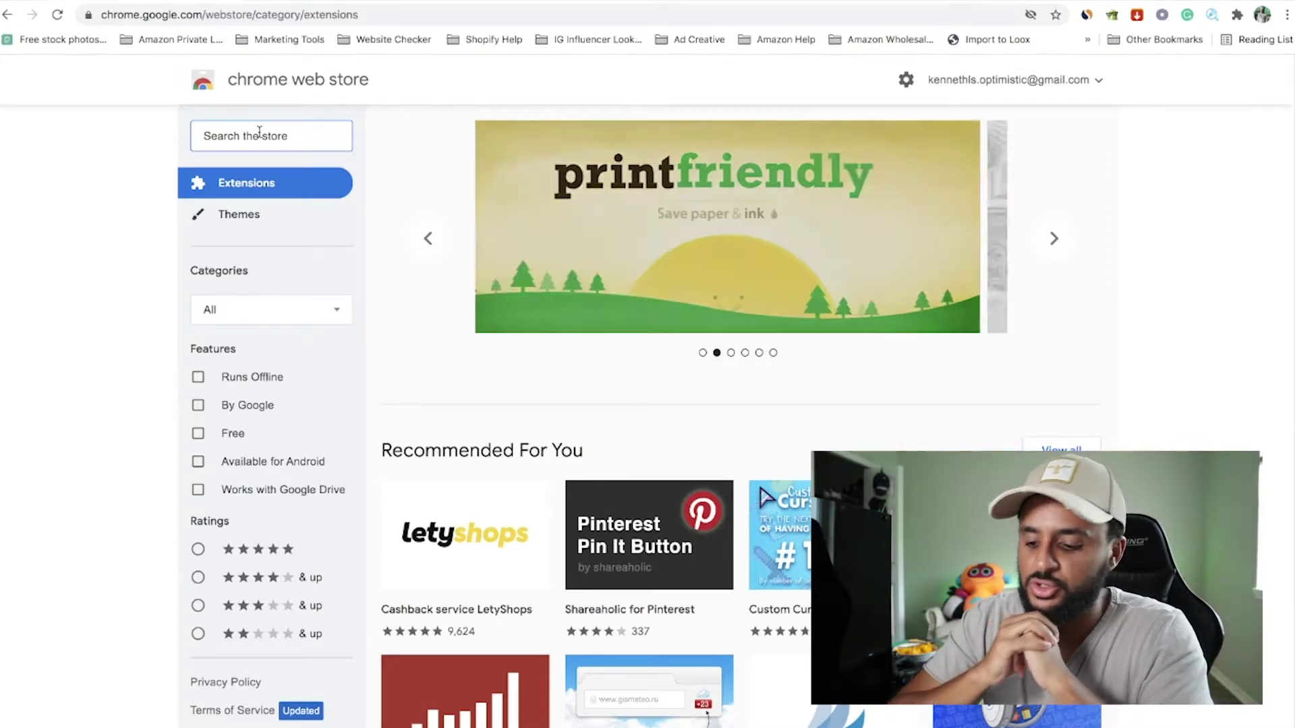
Step: Search the store for "koala inspector" and open the Koala Inspector - Inspect Shopify Shops listing
{"action": "type", "text": "koala "}
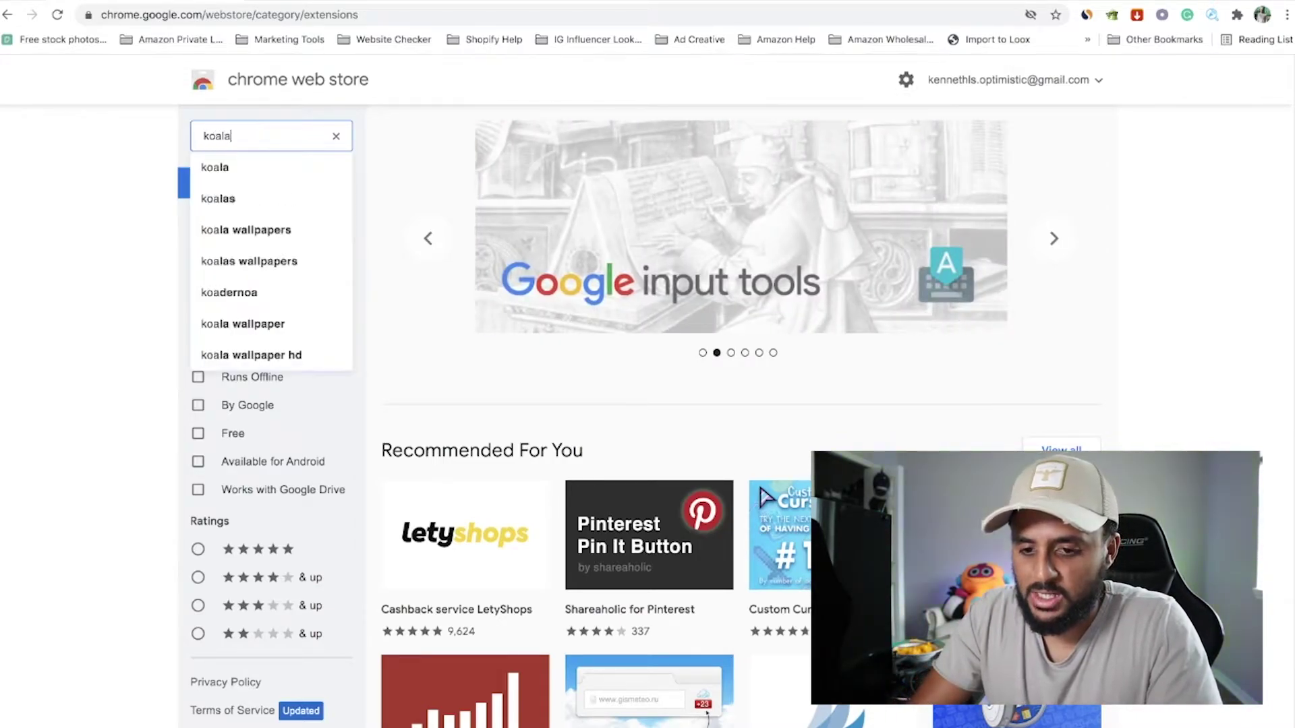
{"action": "type", "text": "inspector"}
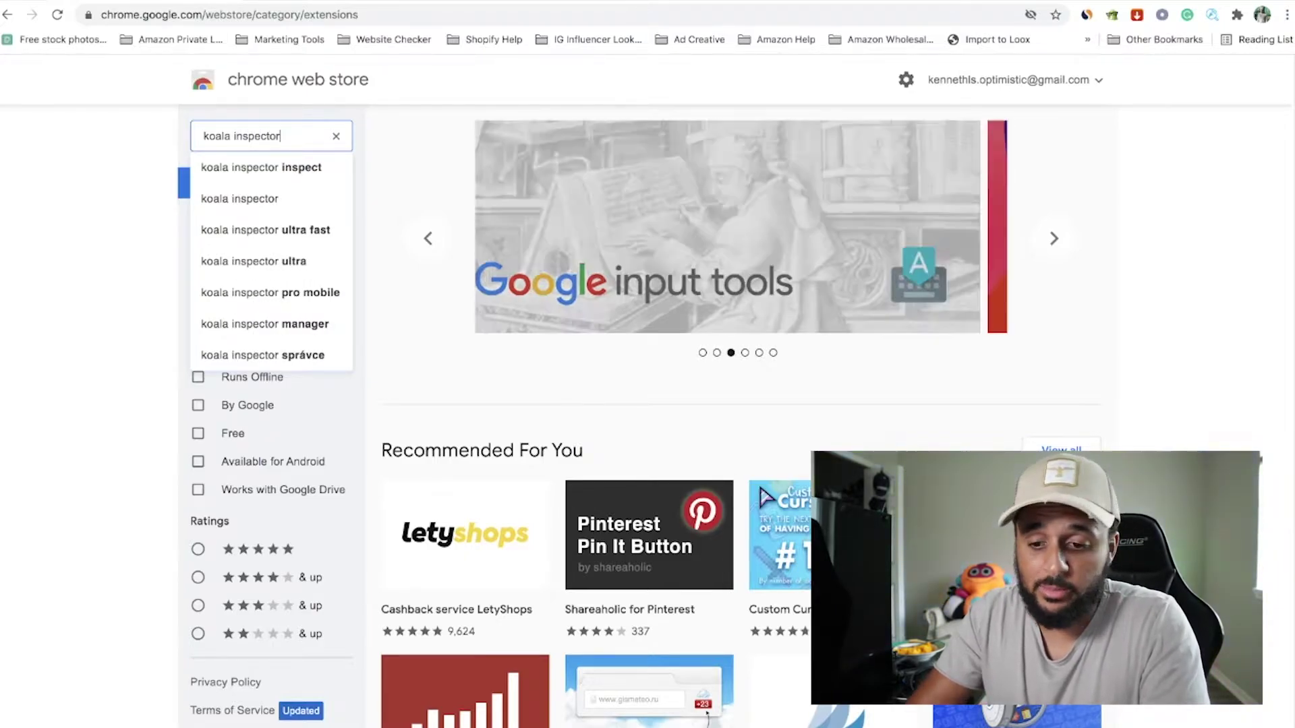
{"action": "key", "text": "Return"}
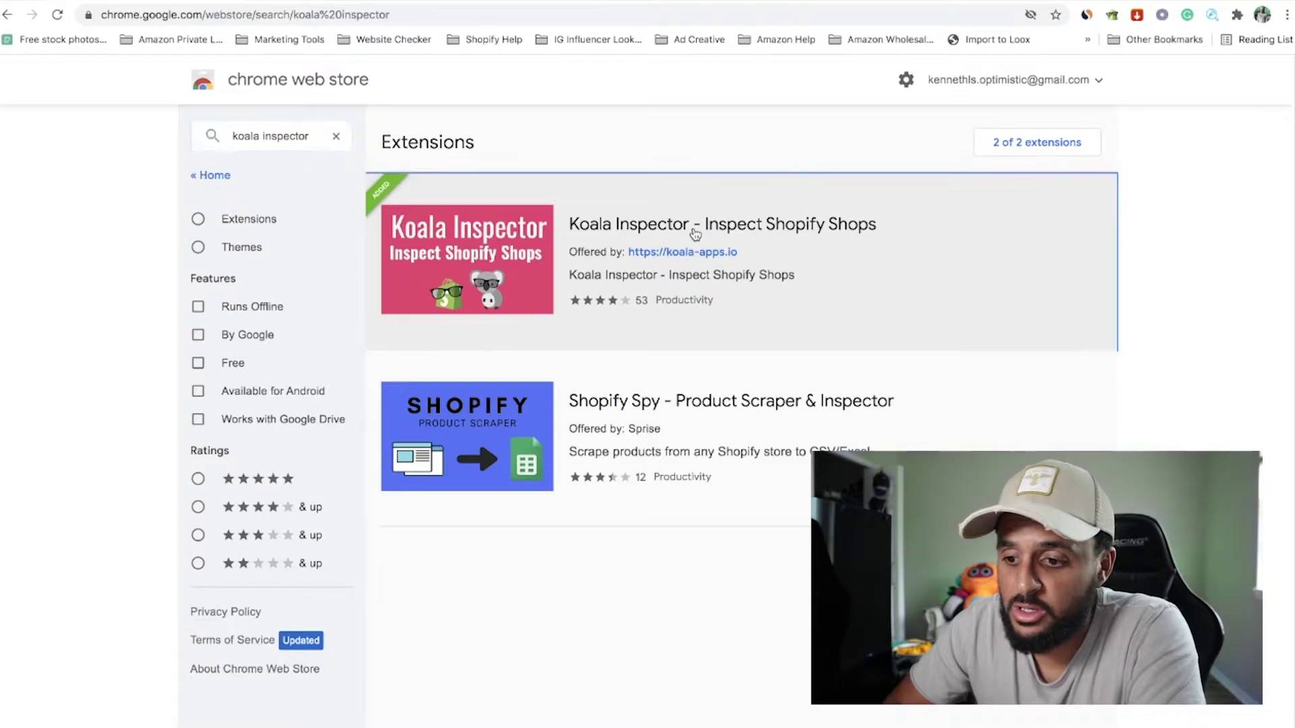
{"action": "left_click", "coordinate": [706, 223]}
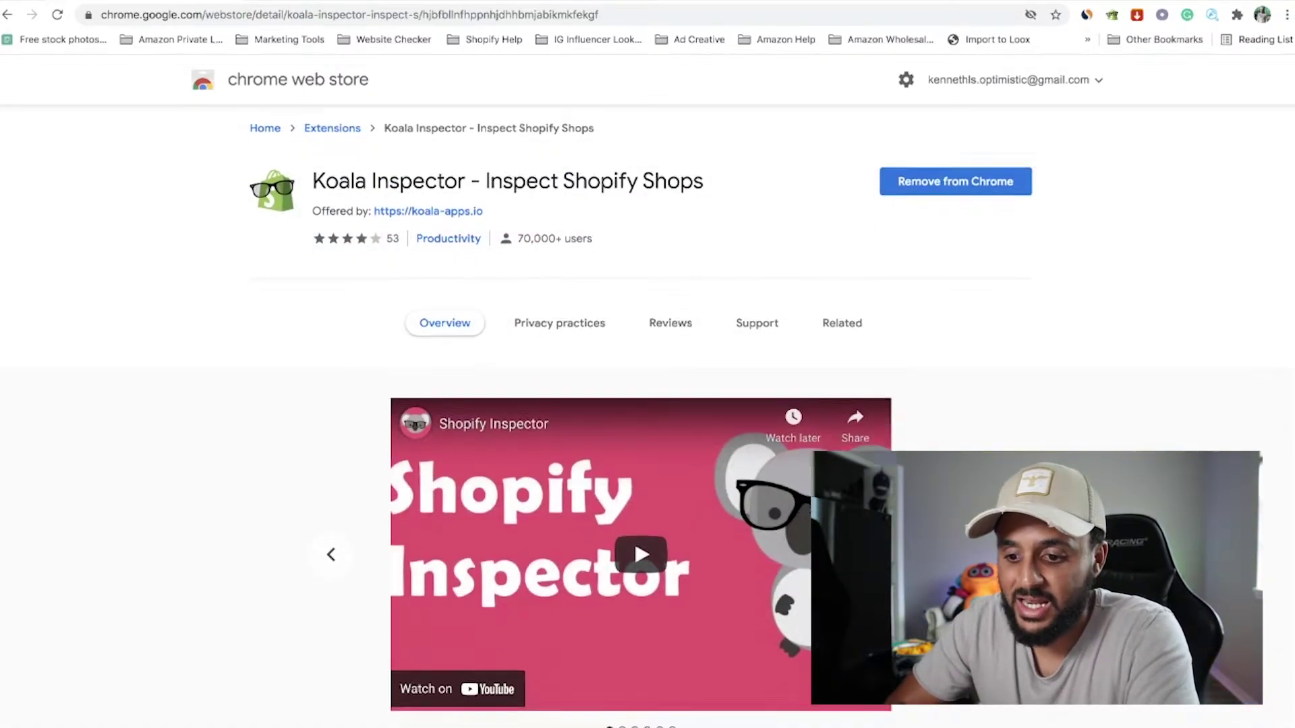
Step: Read the overview and additional information on the Koala Inspector listing
{"action": "scroll", "coordinate": [833, 376], "scroll_direction": "down", "scroll_amount": 6}
{"action": "scroll", "coordinate": [834, 376], "scroll_direction": "down", "scroll_amount": 1}
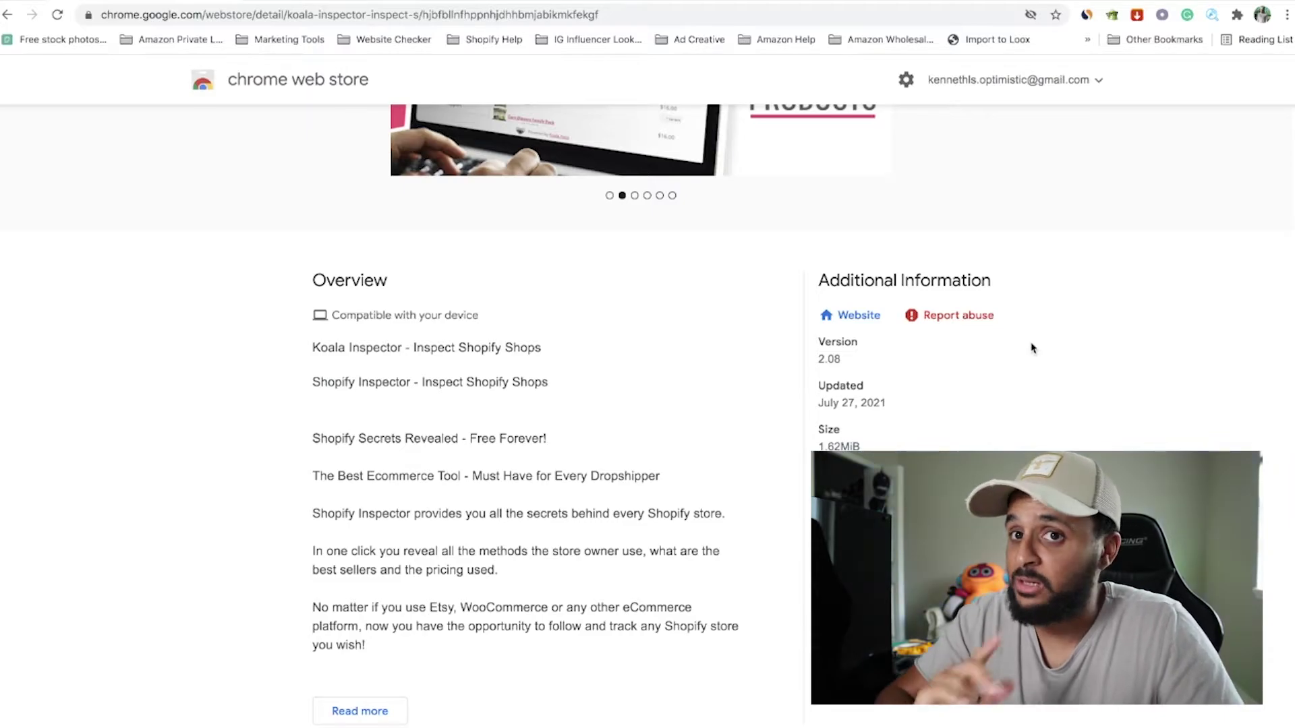
{"action": "scroll", "coordinate": [991, 218], "scroll_direction": "up", "scroll_amount": 5}
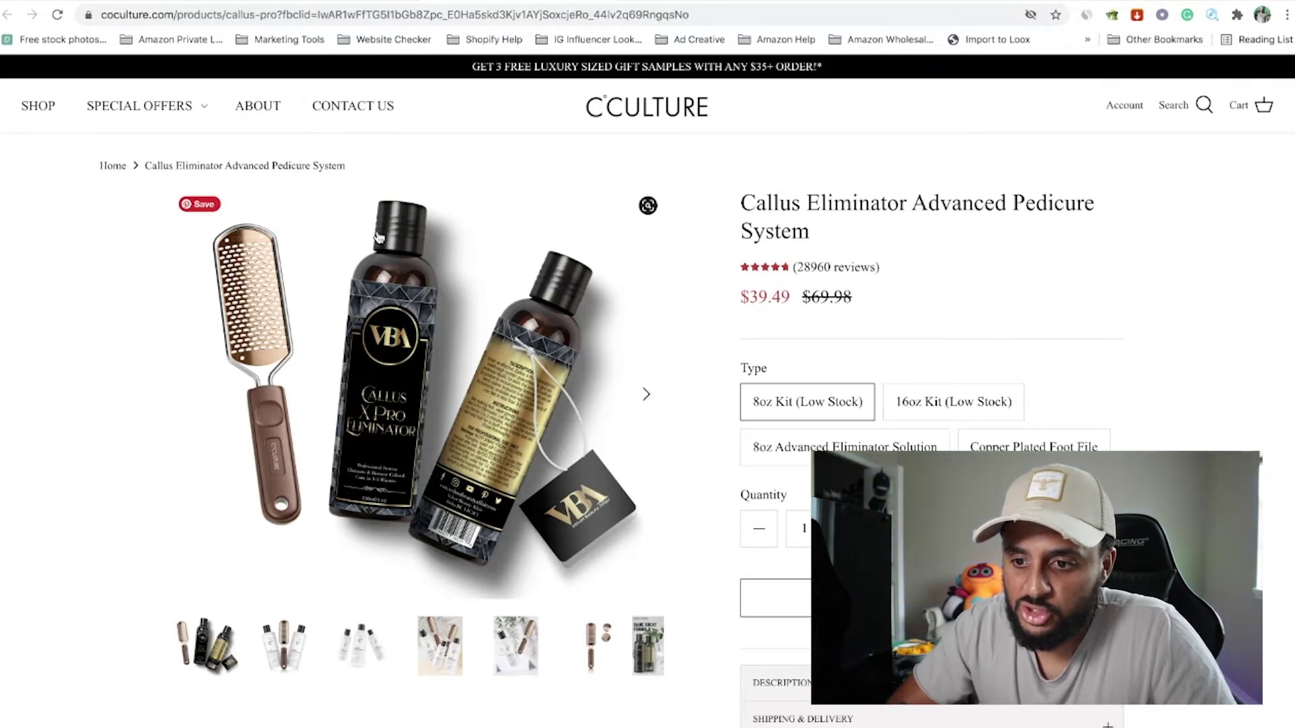
Step: Run Koala Inspector on the Callus Eliminator product page and examine the store's theme and installed Shopify applications
{"action": "left_click", "coordinate": [1112, 16]}
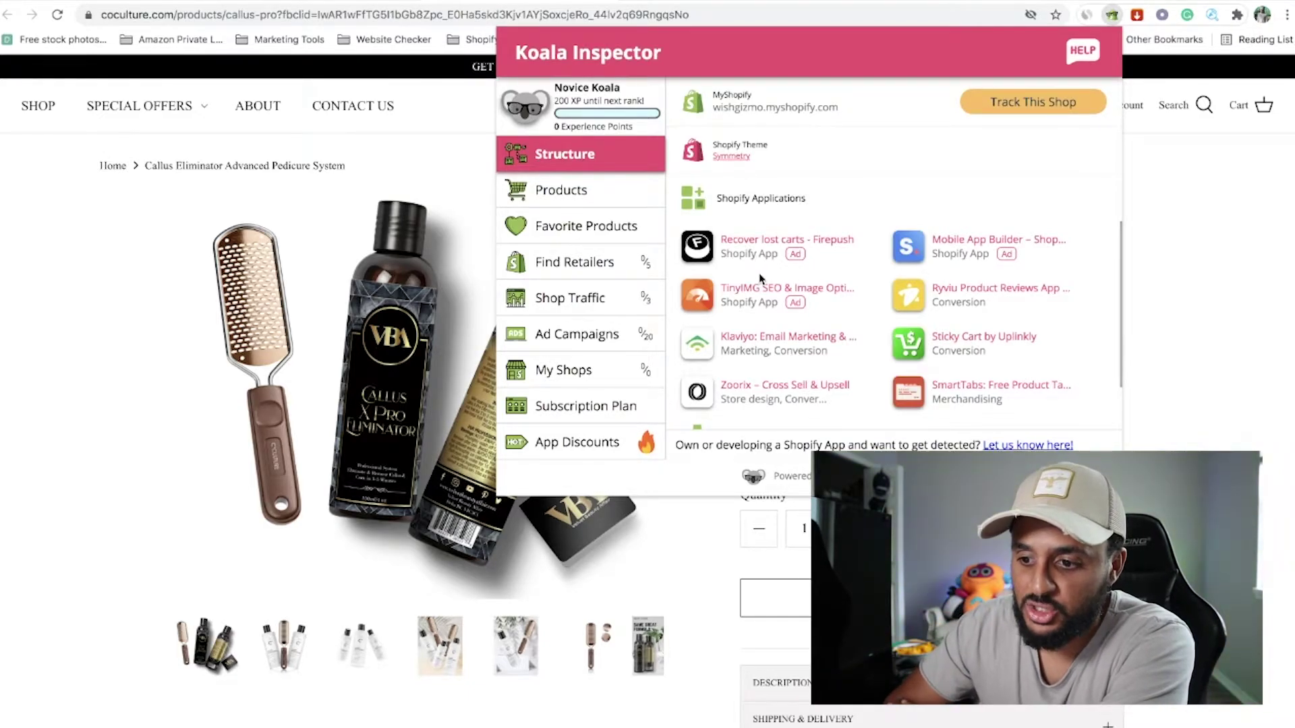
{"action": "scroll", "coordinate": [884, 317], "scroll_direction": "down", "scroll_amount": 2}
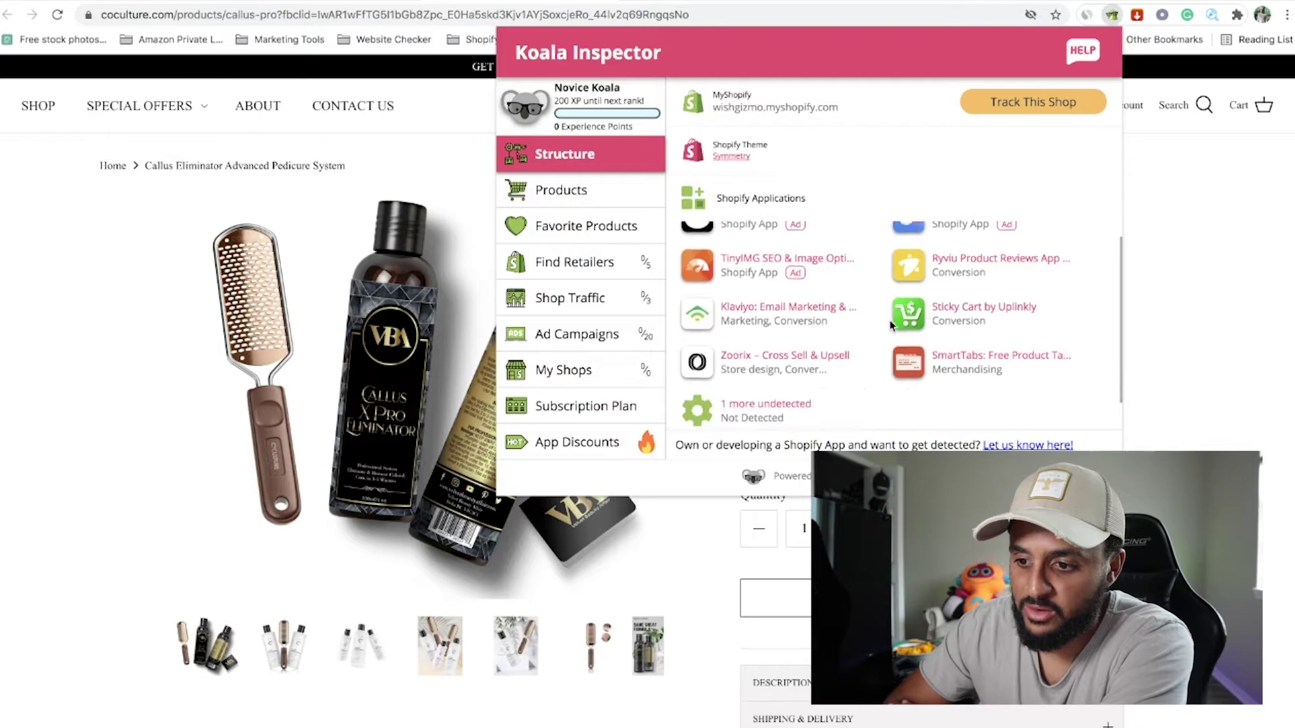
{"action": "scroll", "coordinate": [878, 322], "scroll_direction": "up", "scroll_amount": 1}
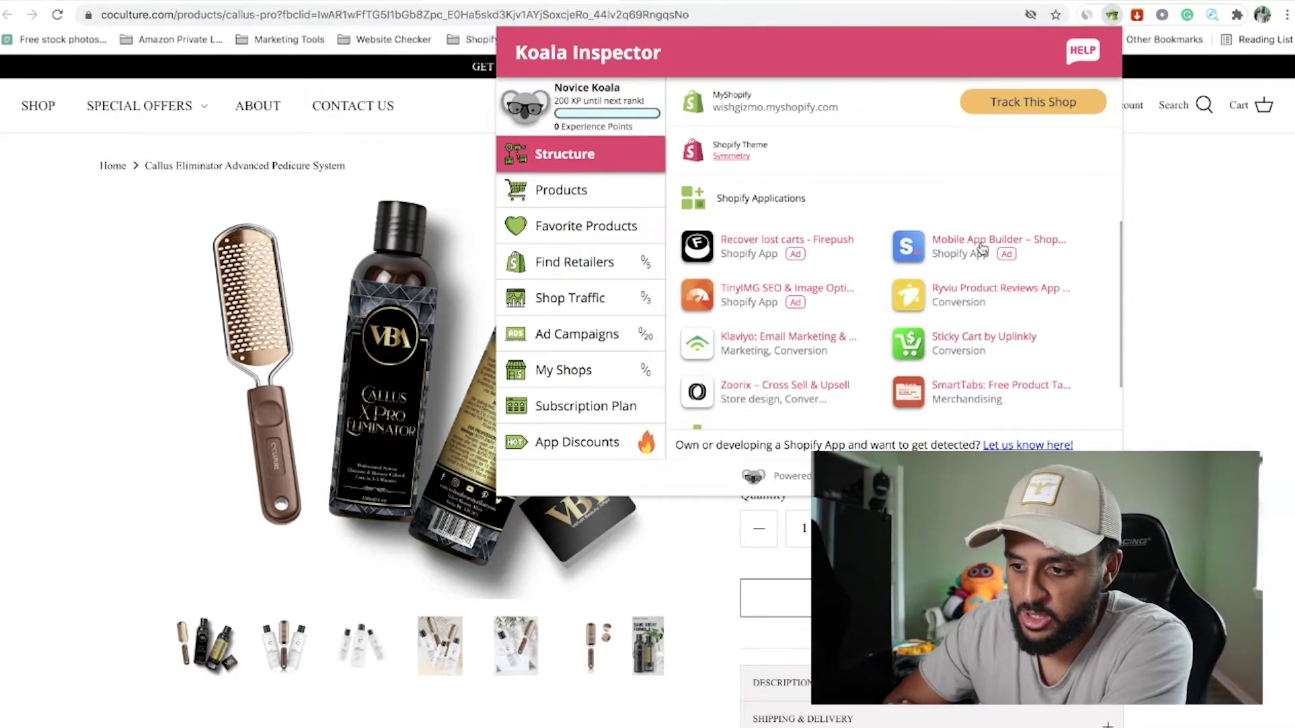
{"action": "scroll", "coordinate": [813, 332], "scroll_direction": "down", "scroll_amount": 1}
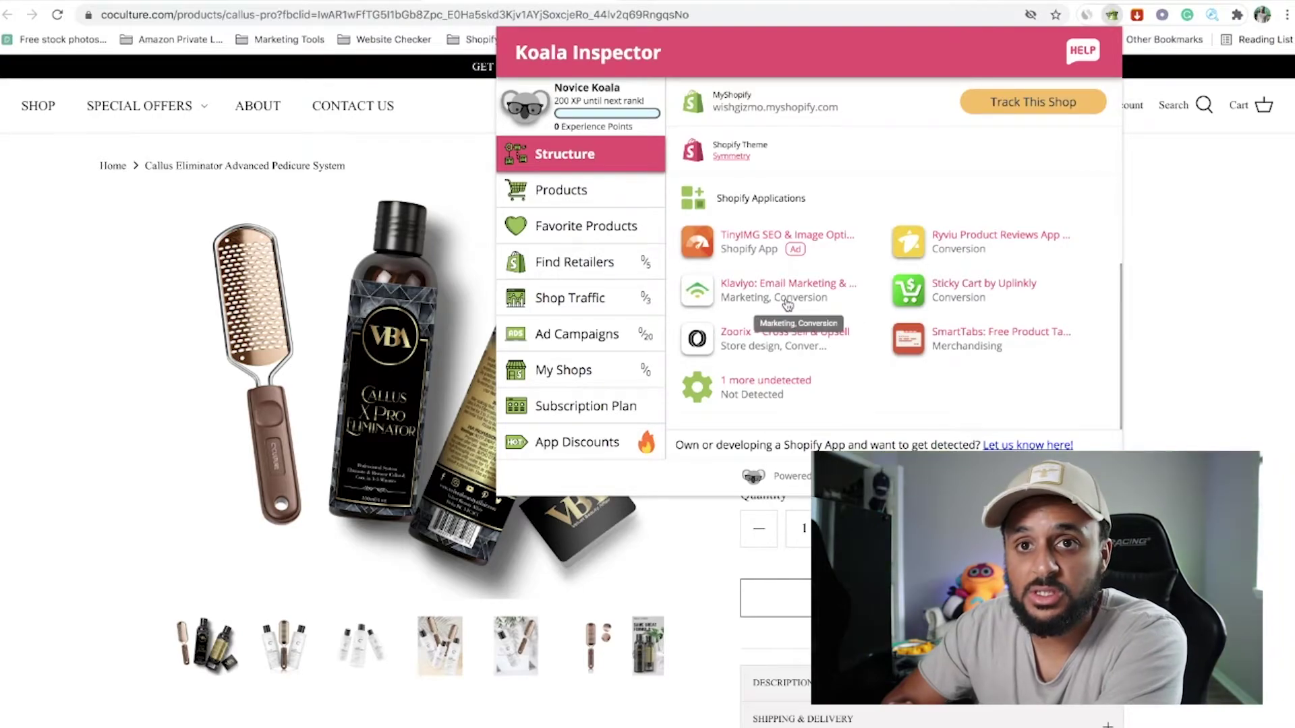
Step: Examine the shop's product statistics and browse its complete product list in Koala Inspector
{"action": "left_click", "coordinate": [570, 201]}
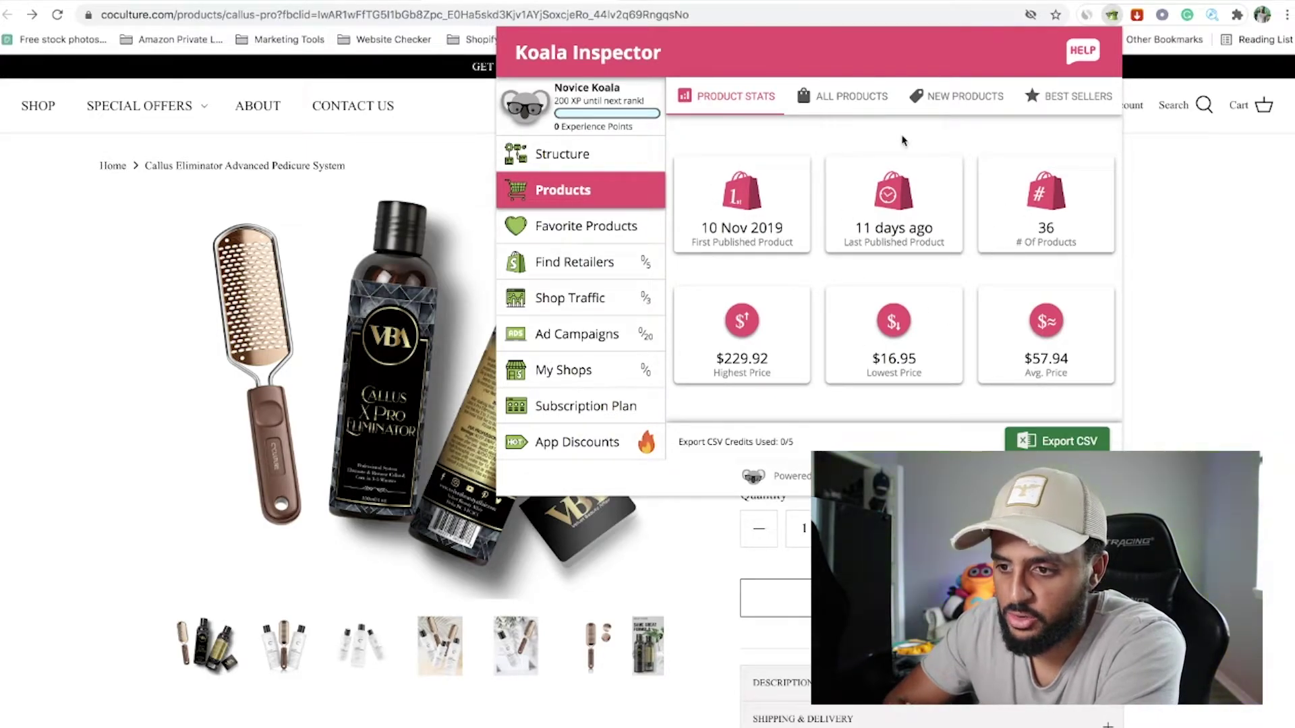
{"action": "left_click", "coordinate": [843, 95]}
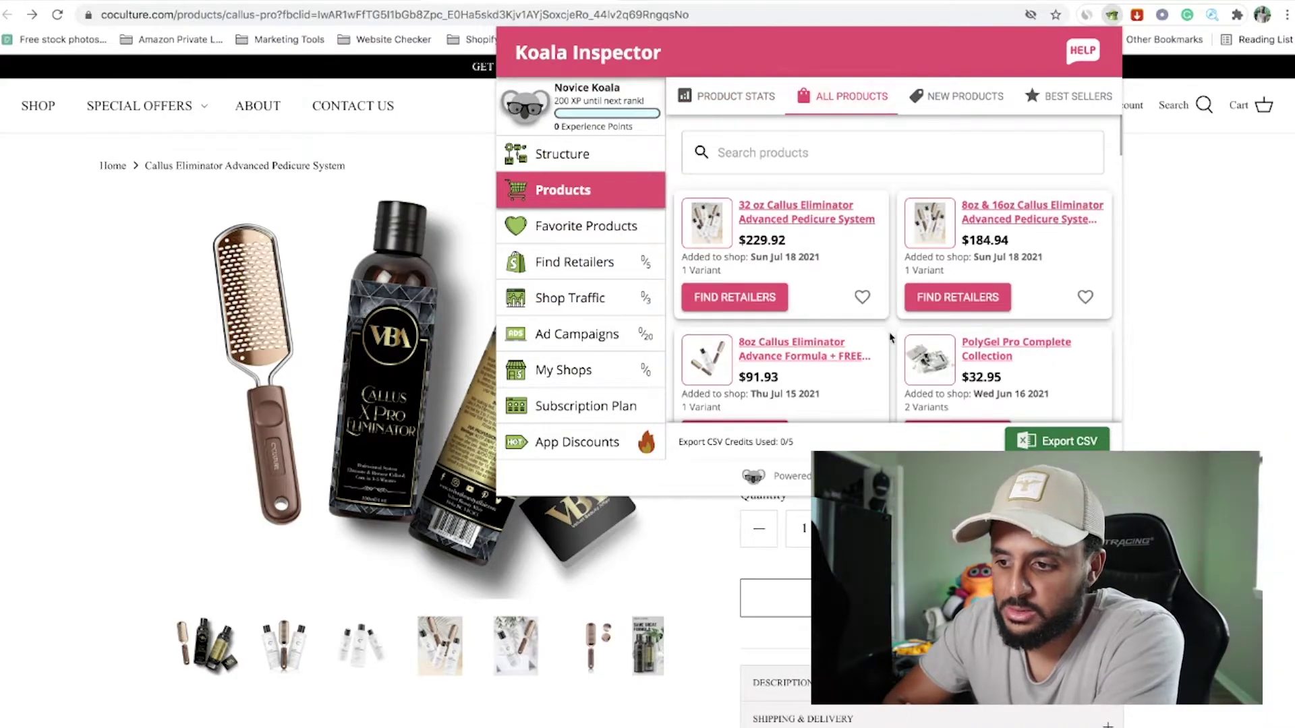
{"action": "scroll", "coordinate": [900, 333], "scroll_direction": "down", "scroll_amount": 2}
{"action": "scroll", "coordinate": [900, 333], "scroll_direction": "down", "scroll_amount": 10}
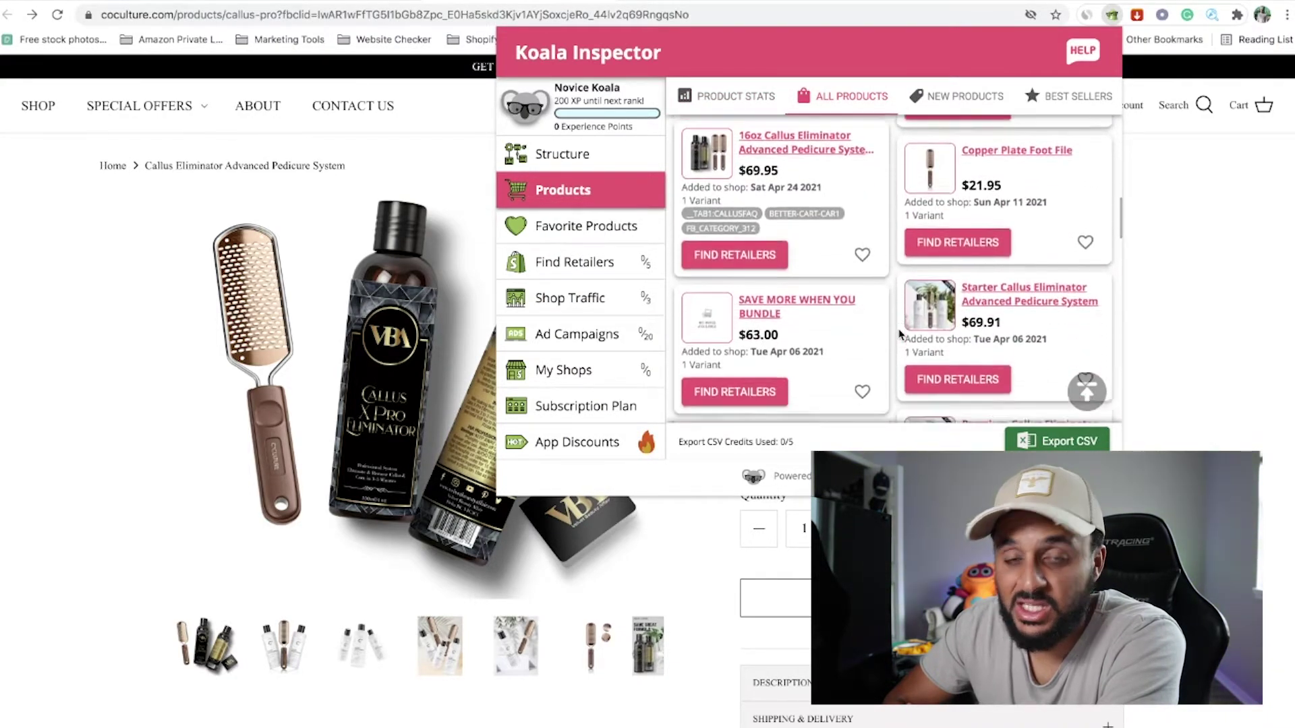
{"action": "scroll", "coordinate": [900, 333], "scroll_direction": "down", "scroll_amount": 5}
{"action": "scroll", "coordinate": [934, 172], "scroll_direction": "up", "scroll_amount": 10}
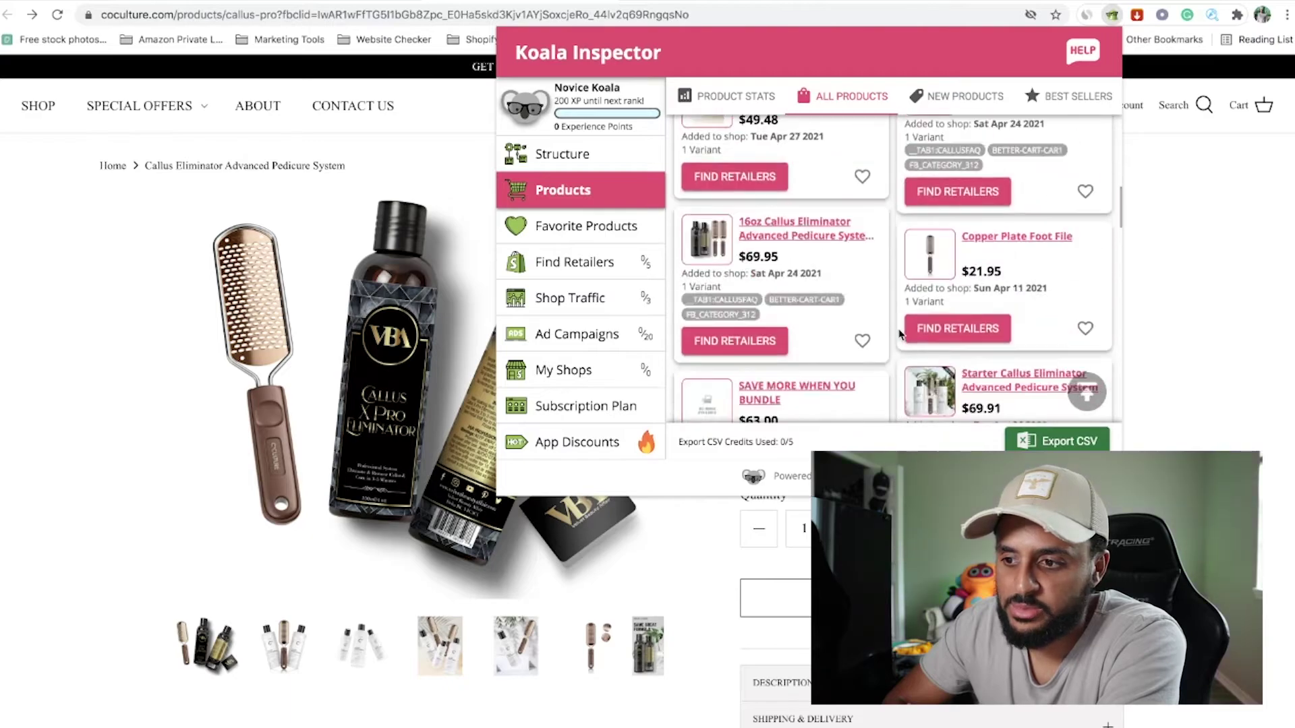
Step: Compare the shop's new products with its best sellers in Koala Inspector
{"action": "left_click", "coordinate": [957, 102]}
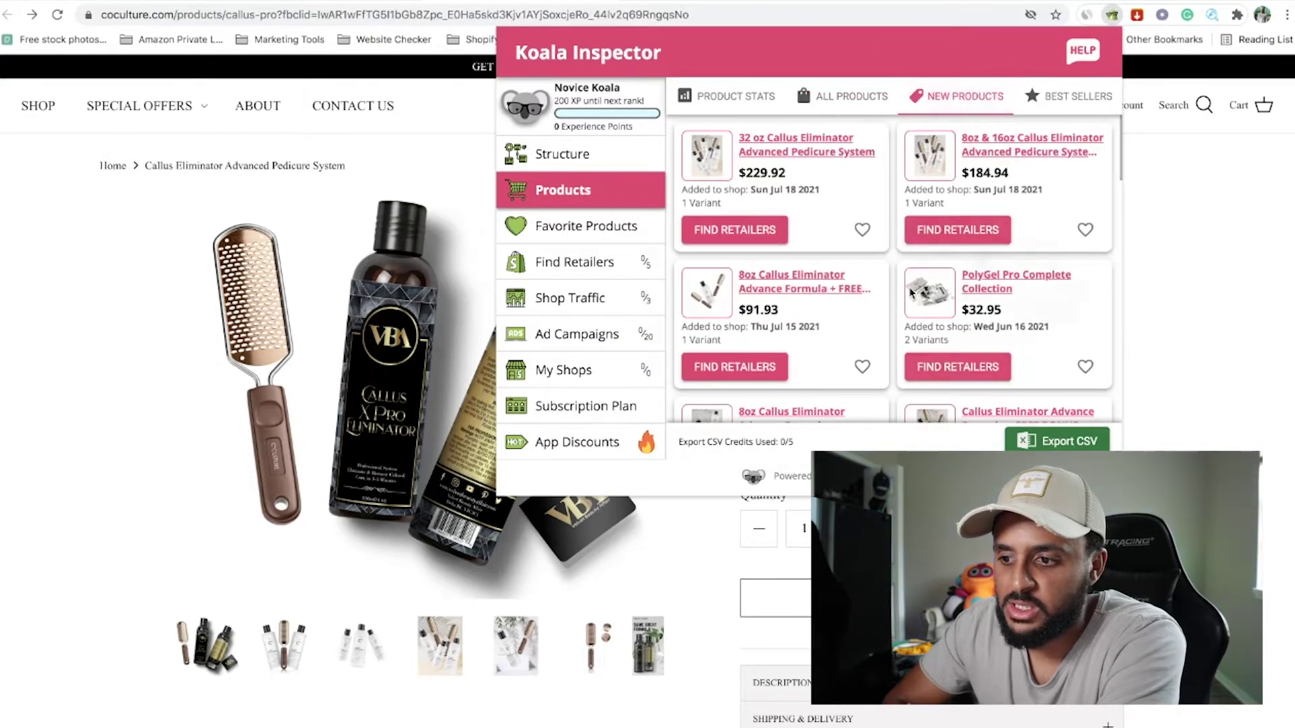
{"action": "mouse_move", "coordinate": [911, 294]}
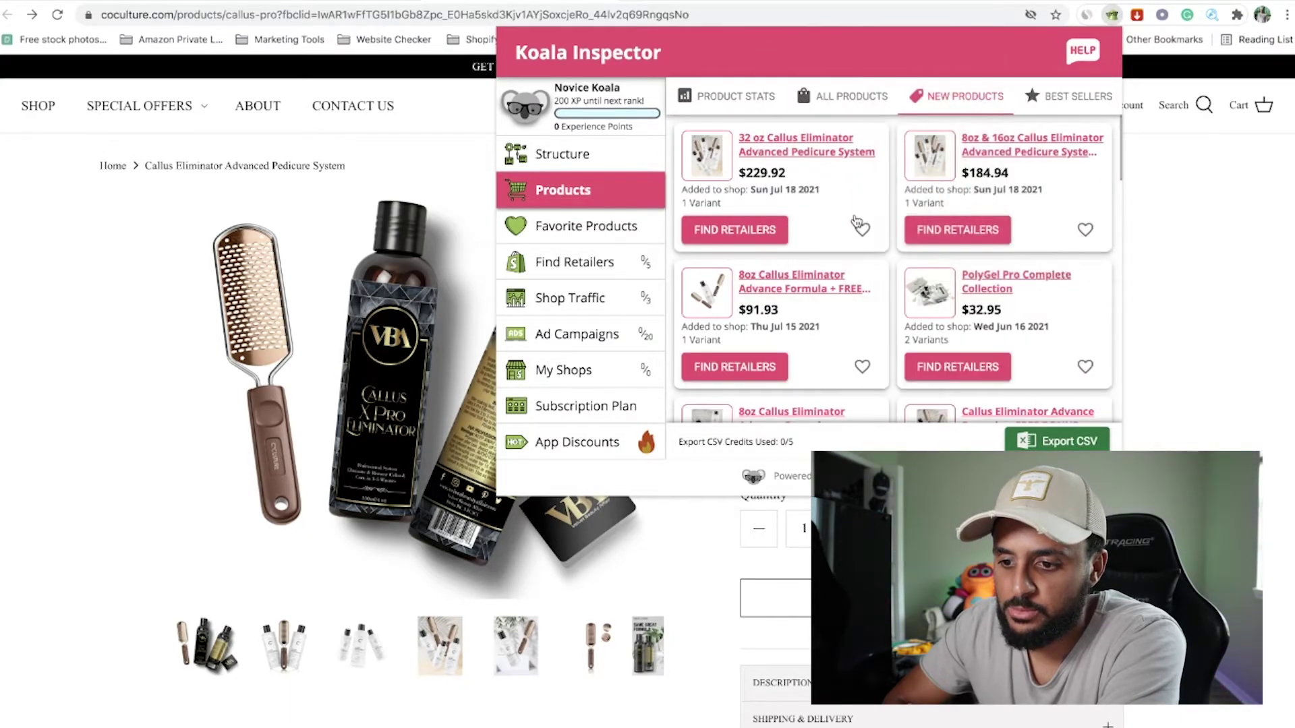
{"action": "left_click", "coordinate": [1078, 100]}
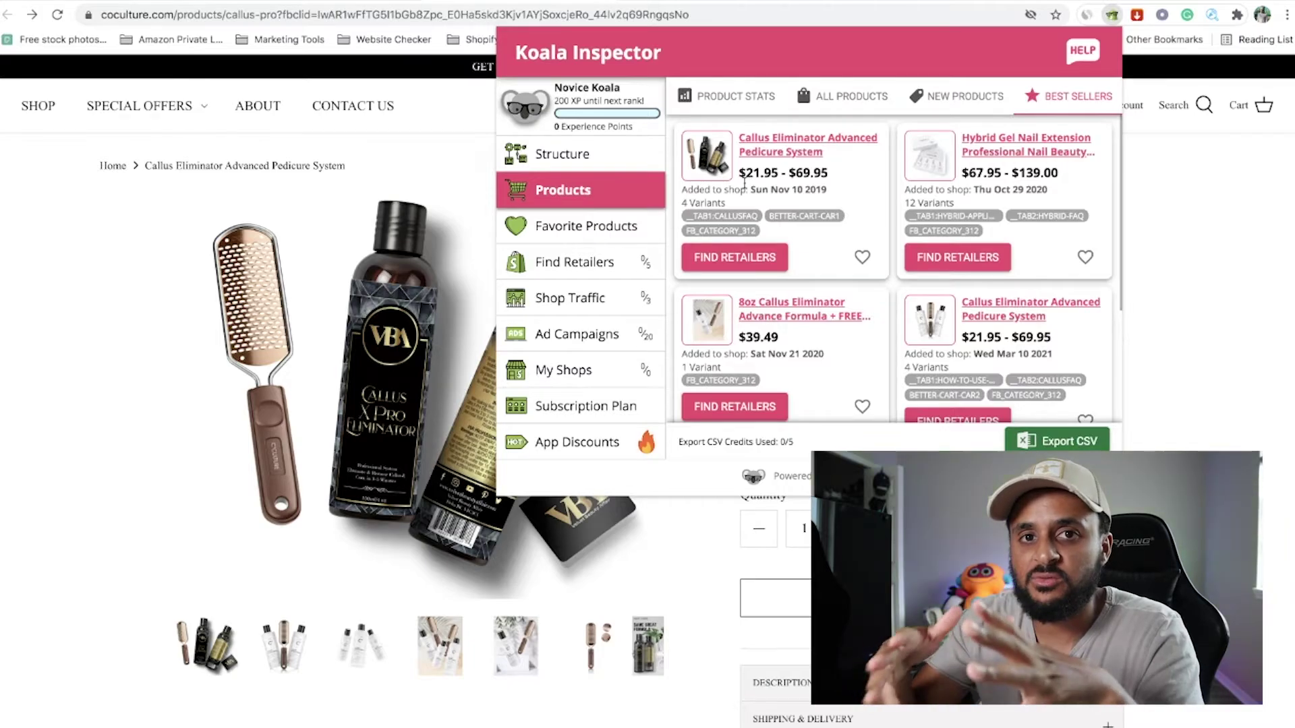
Step: Look up other retailers for the Callus Eliminator product and view the shop traffic section
{"action": "left_click", "coordinate": [573, 263]}
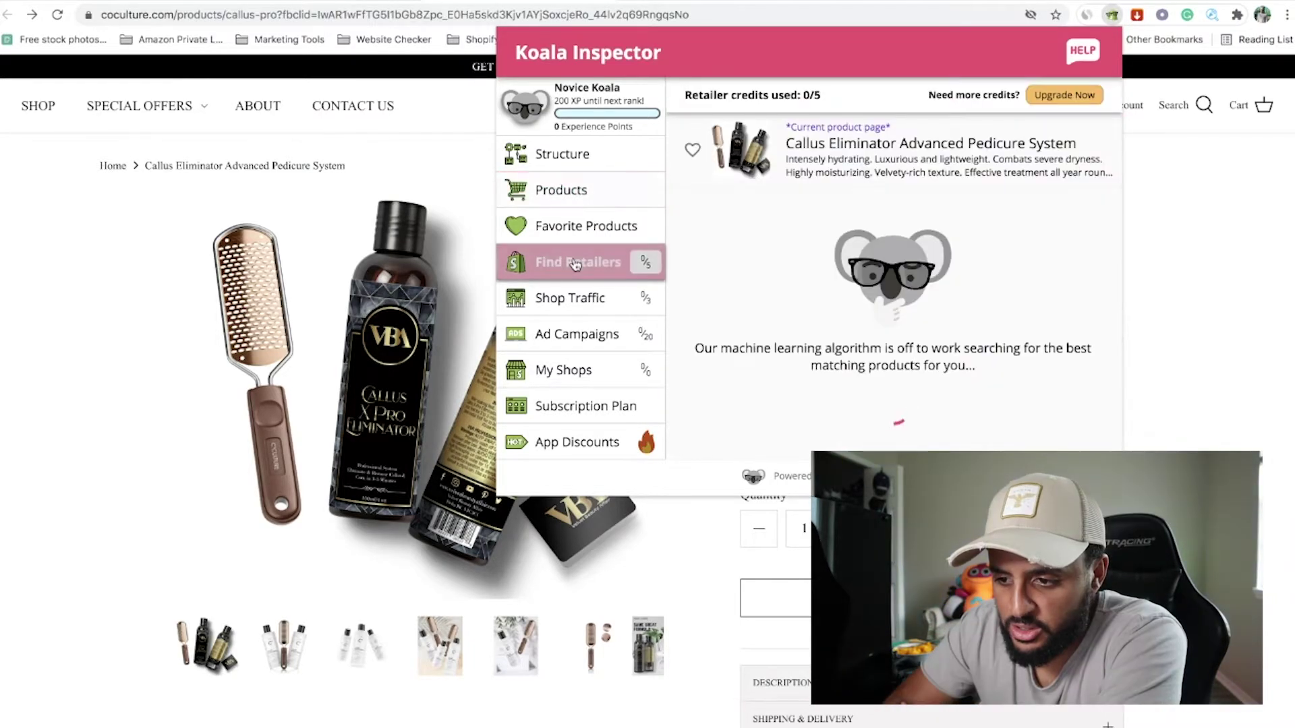
{"action": "left_click", "coordinate": [574, 303]}
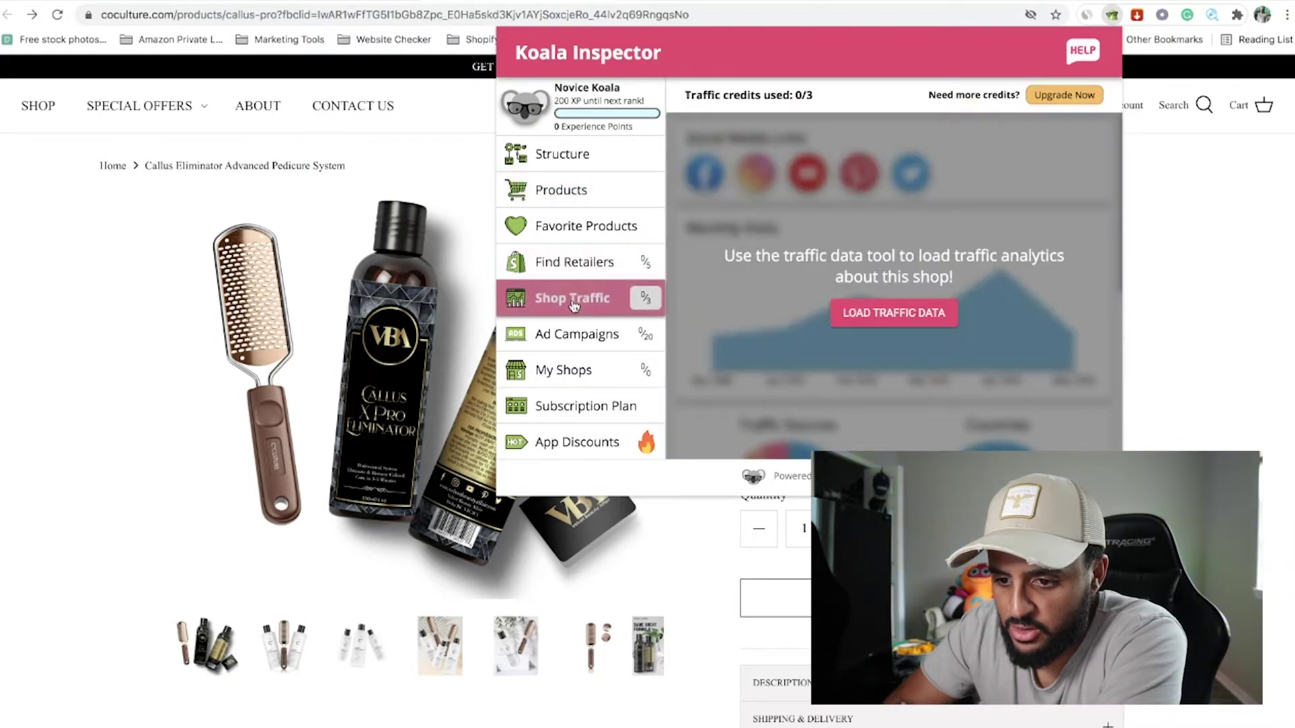
{"action": "left_click", "coordinate": [582, 264]}
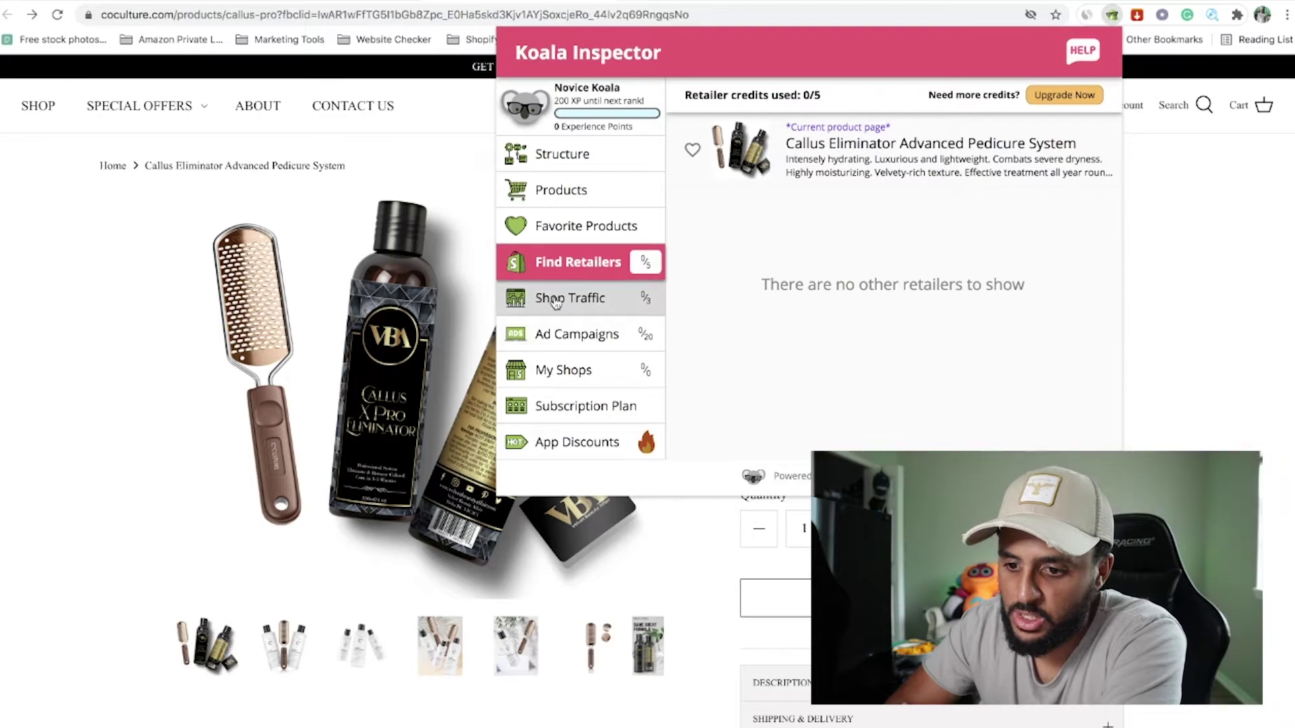
{"action": "left_click", "coordinate": [584, 302]}
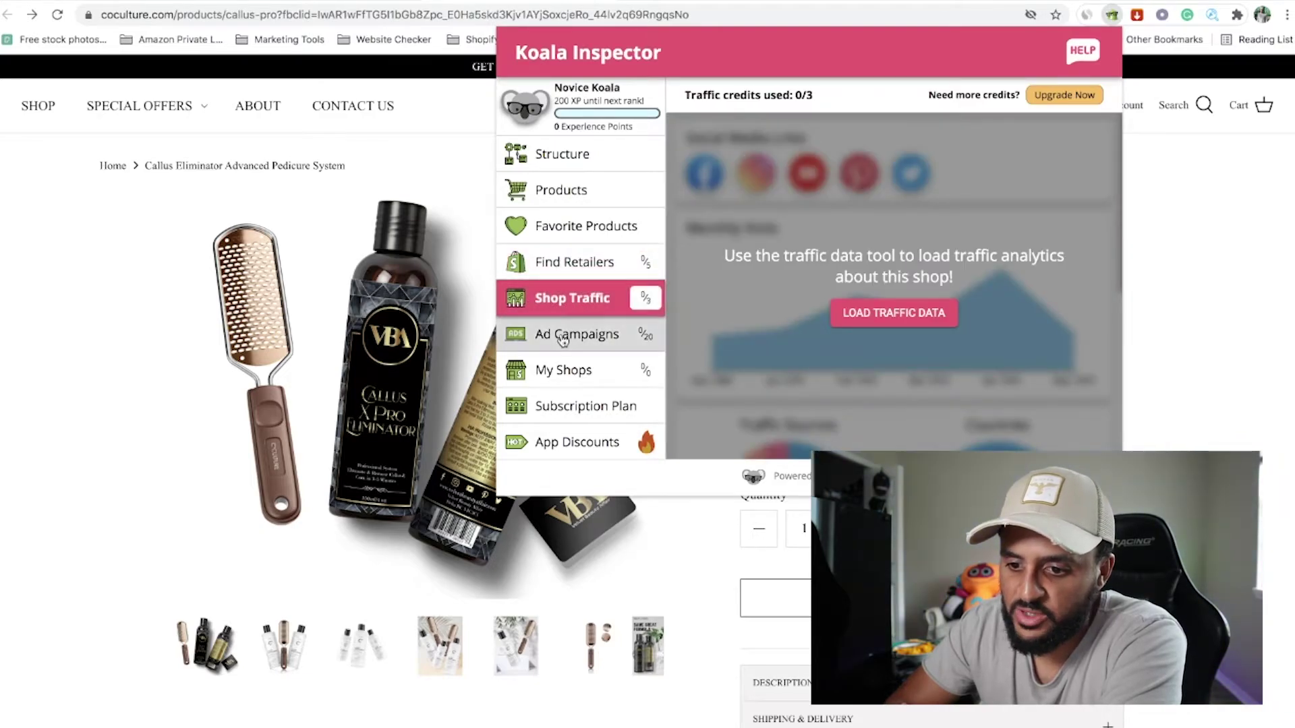
Step: View Koala Inspector's ad campaigns and tracked shops sections and review the subscription plan pricing
{"action": "left_click", "coordinate": [588, 334]}
{"action": "left_click", "coordinate": [569, 372]}
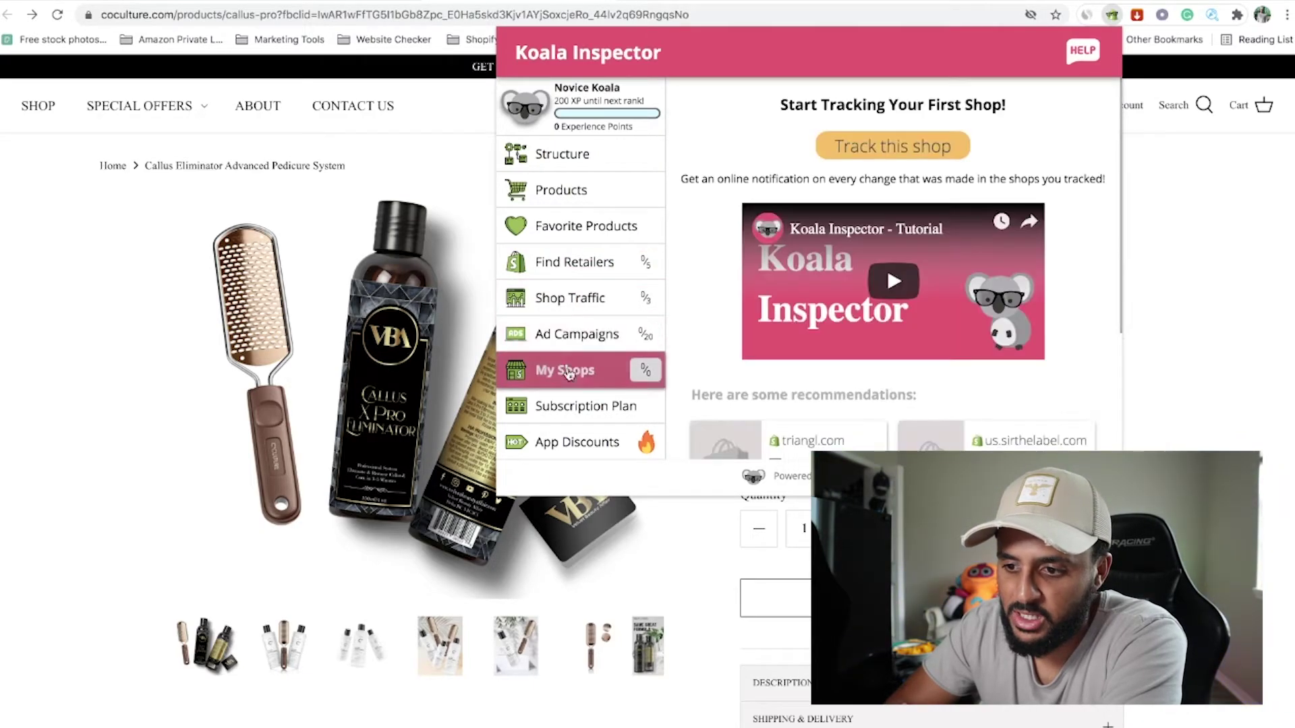
{"action": "left_click", "coordinate": [589, 411]}
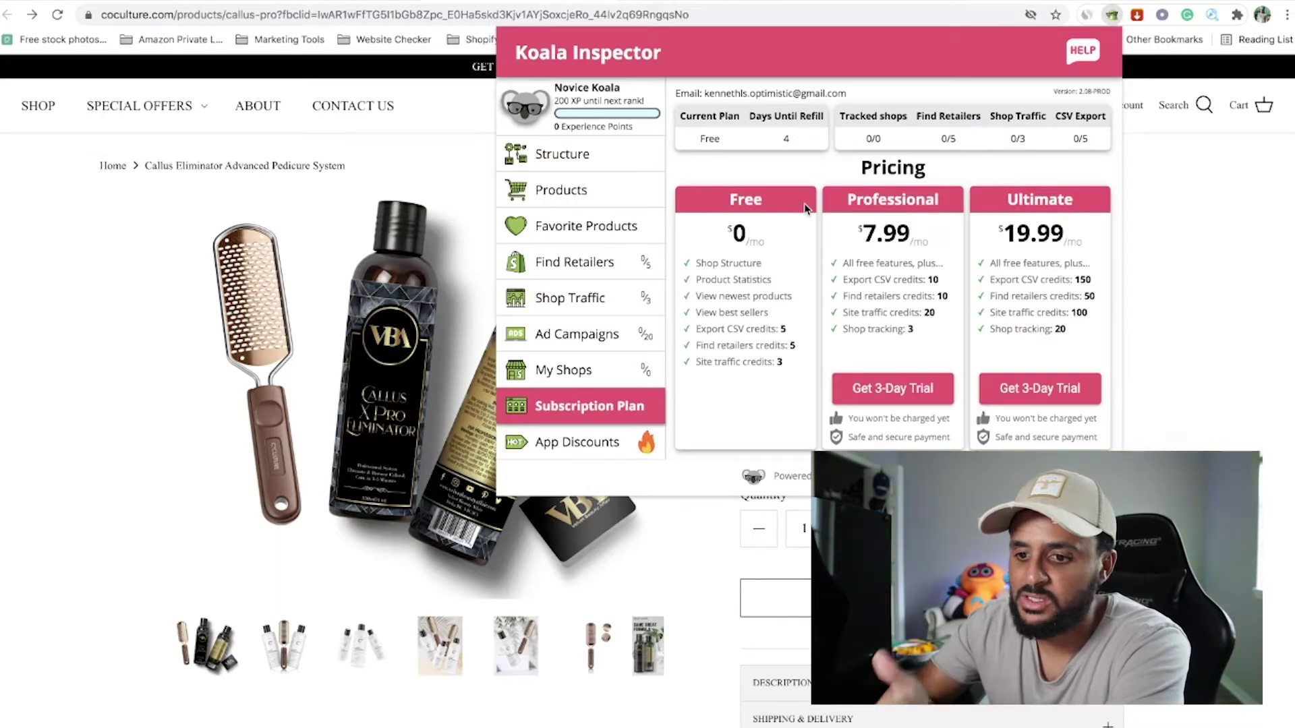
{"action": "left_click", "coordinate": [600, 205]}
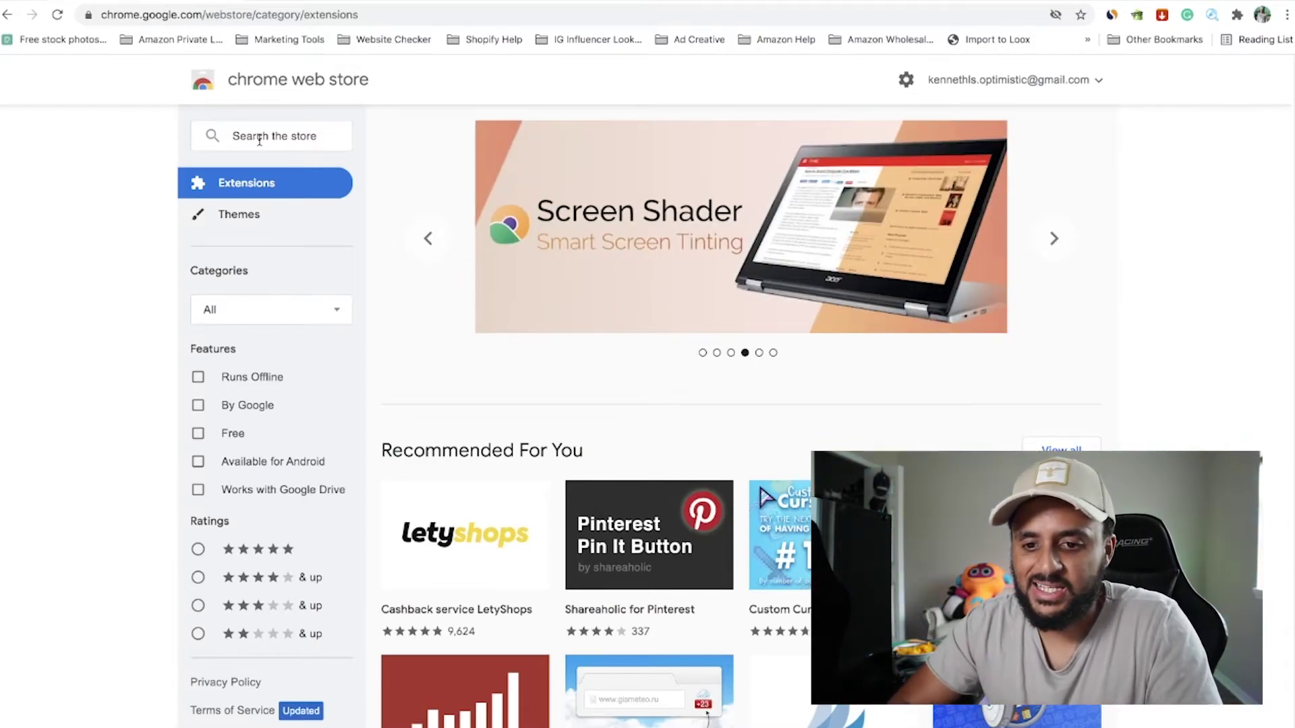
Step: Search the Chrome Web Store for "alisave" and open the AliSave | Download AliExpress Images & Videos listing
{"action": "left_click", "coordinate": [259, 137]}
{"action": "type", "text": "alisave"}
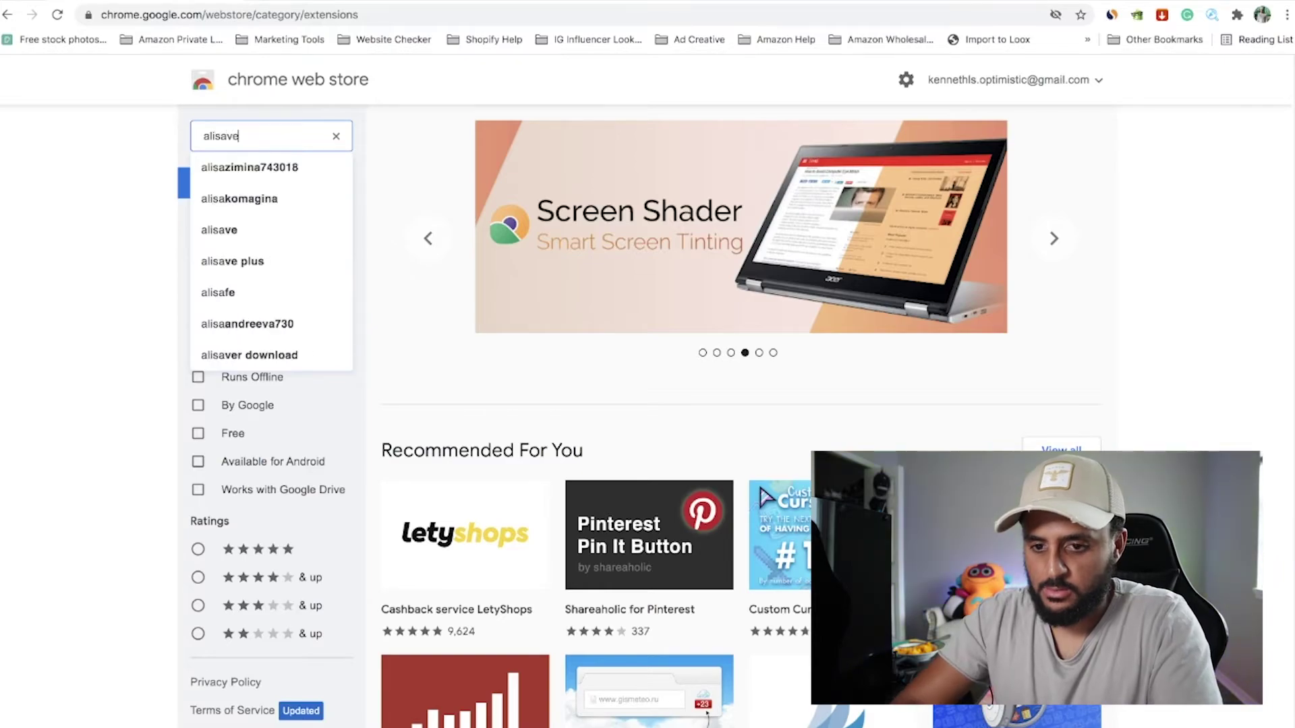
{"action": "key", "text": "Return"}
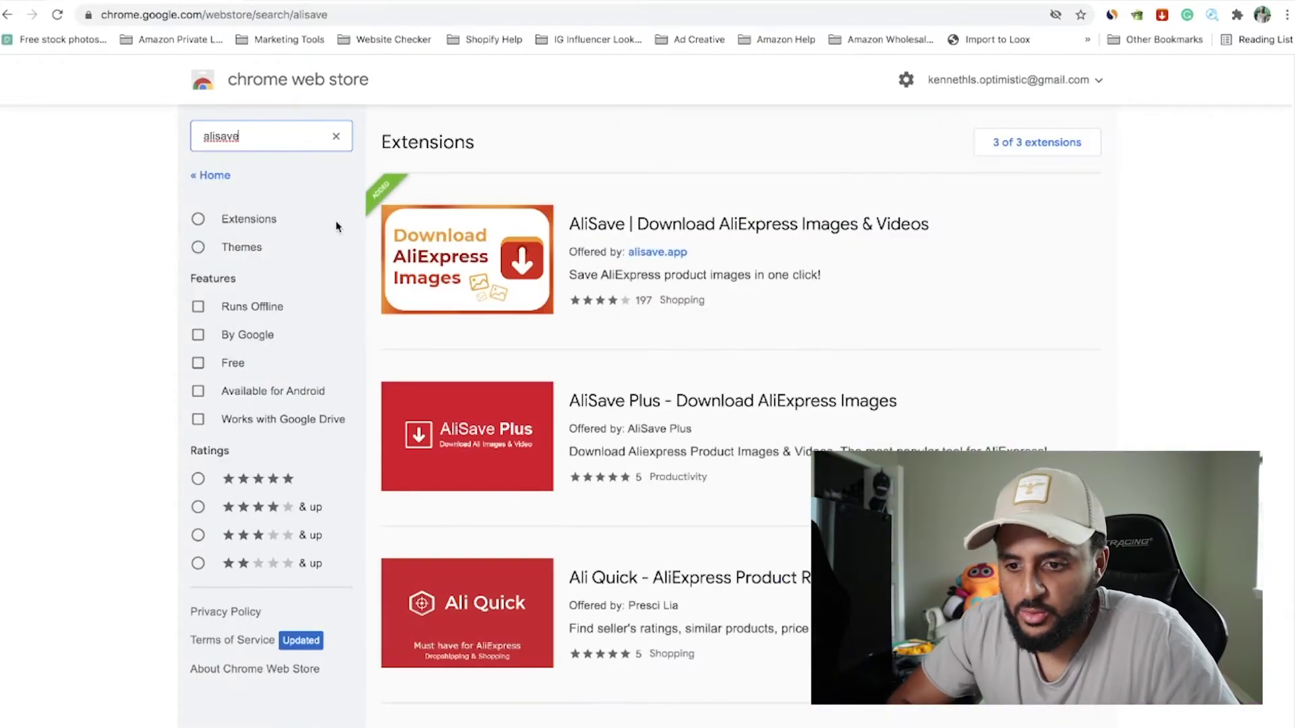
{"action": "left_click", "coordinate": [708, 226]}
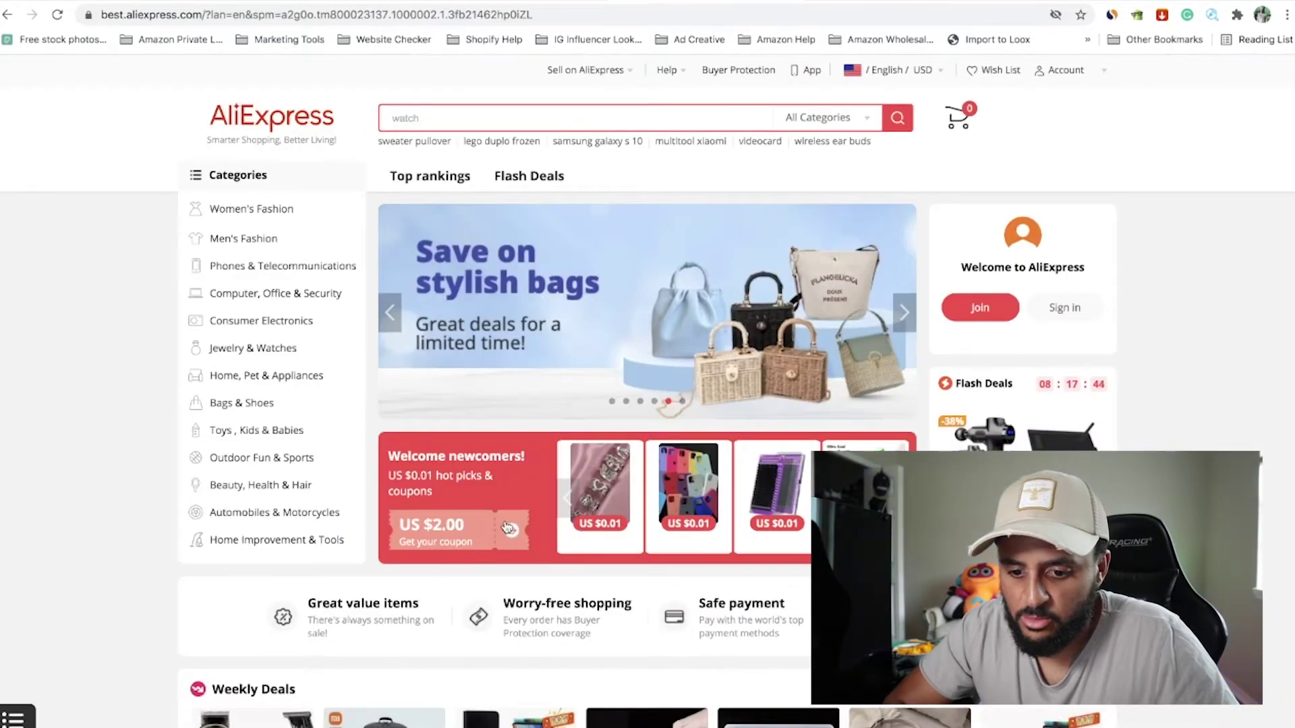
Step: Browse AliExpress to the Weekly Deals and open the ZJCOSTOL Hex Bit 105 Degree Angle Screwdriver product page
{"action": "scroll", "coordinate": [501, 625], "scroll_direction": "down", "scroll_amount": 5}
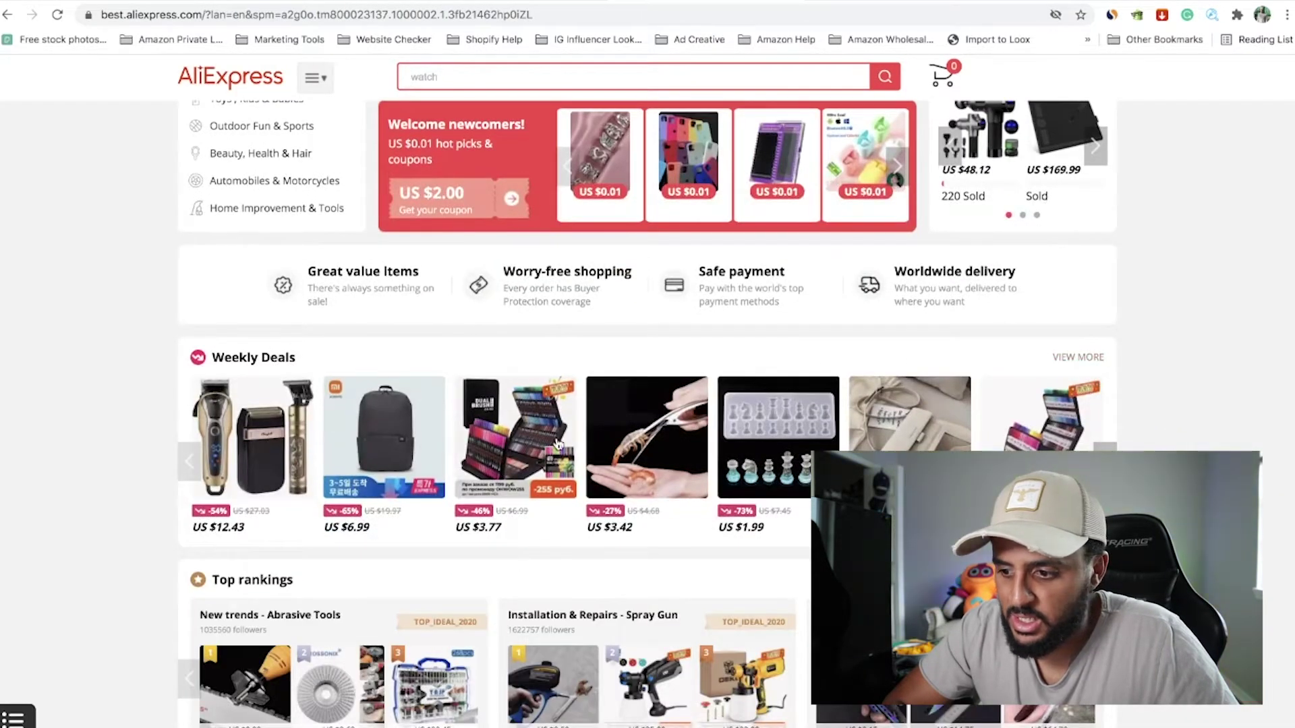
{"action": "scroll", "coordinate": [557, 443], "scroll_direction": "down", "scroll_amount": 6}
{"action": "scroll", "coordinate": [300, 390], "scroll_direction": "up", "scroll_amount": 5}
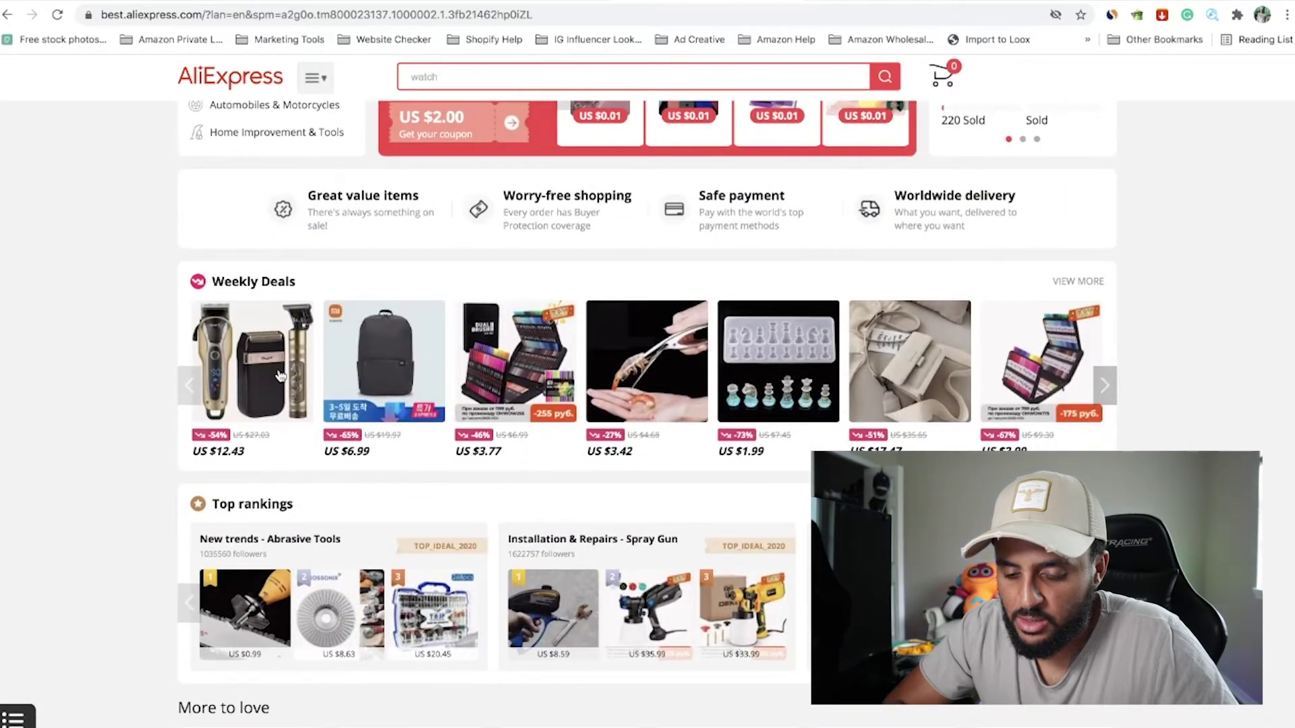
{"action": "left_click", "coordinate": [280, 376]}
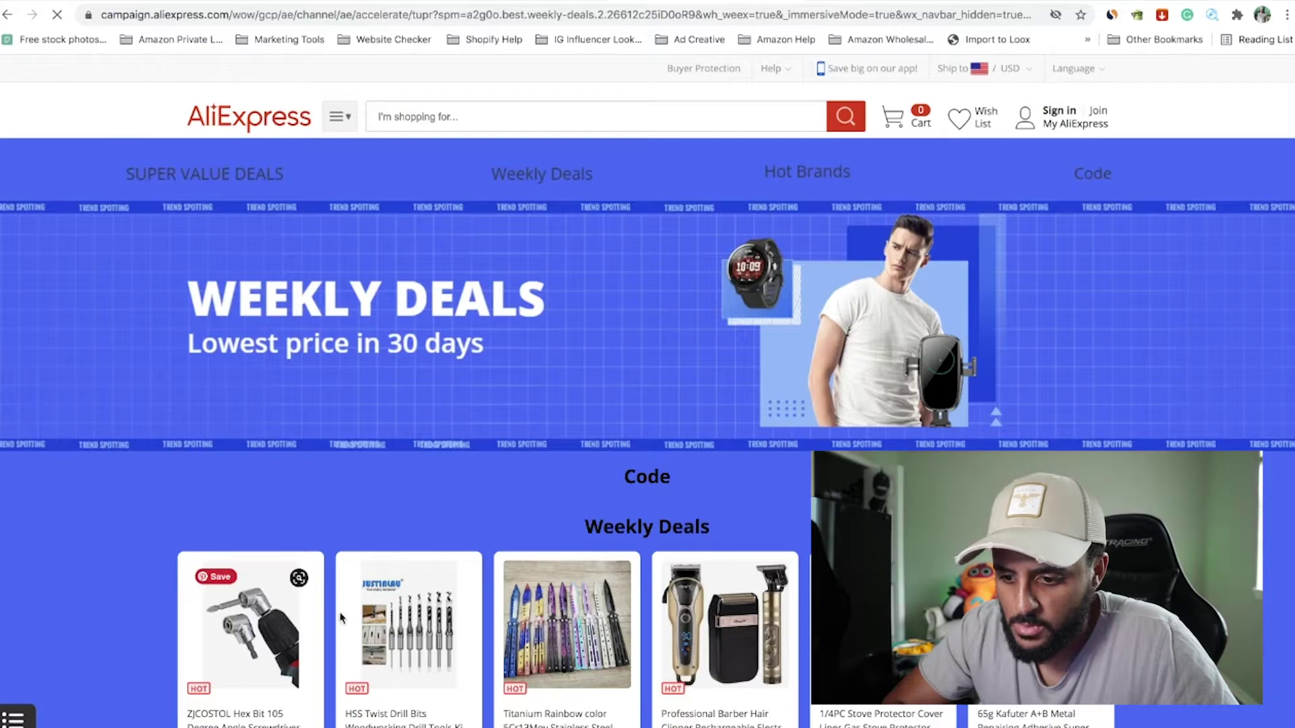
{"action": "scroll", "coordinate": [341, 617], "scroll_direction": "down", "scroll_amount": 3}
{"action": "left_click", "coordinate": [266, 418]}
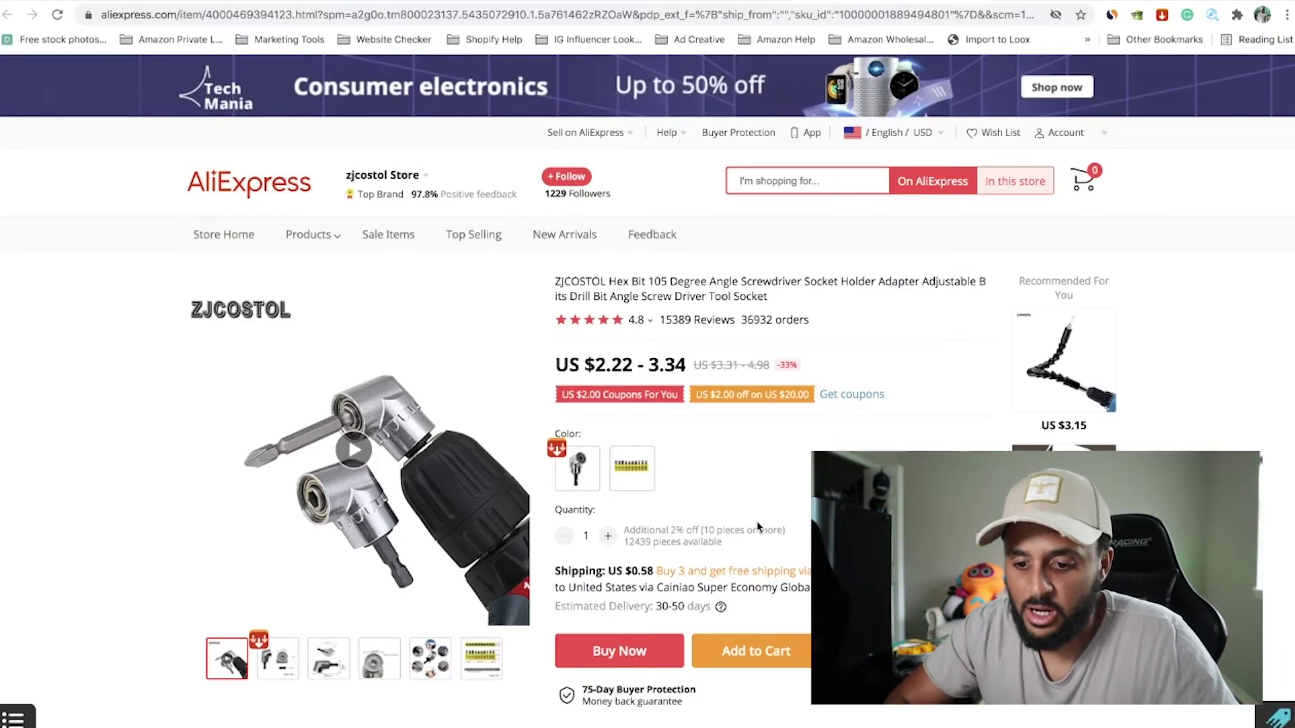
Step: Show the screwdriver adapter's dimensions image, check its context menu for an image-saving option, and view the delivery details
{"action": "left_click", "coordinate": [273, 663]}
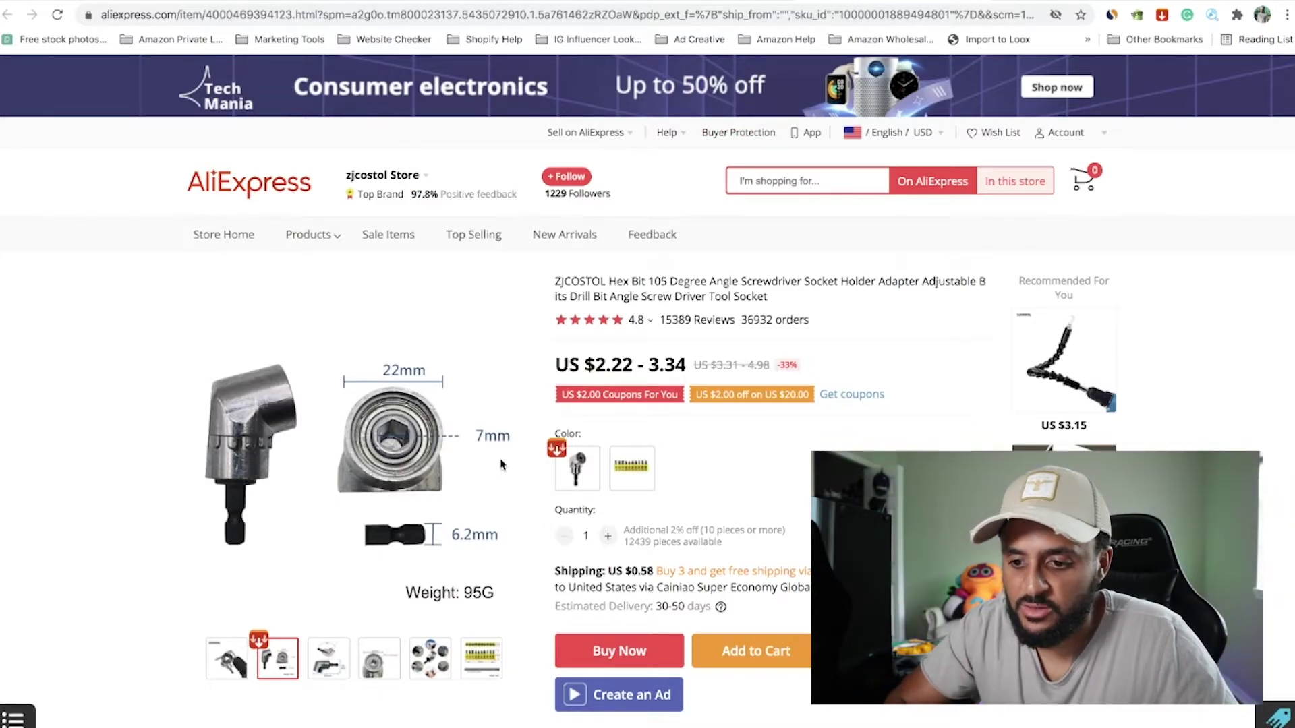
{"action": "right_click", "coordinate": [385, 481]}
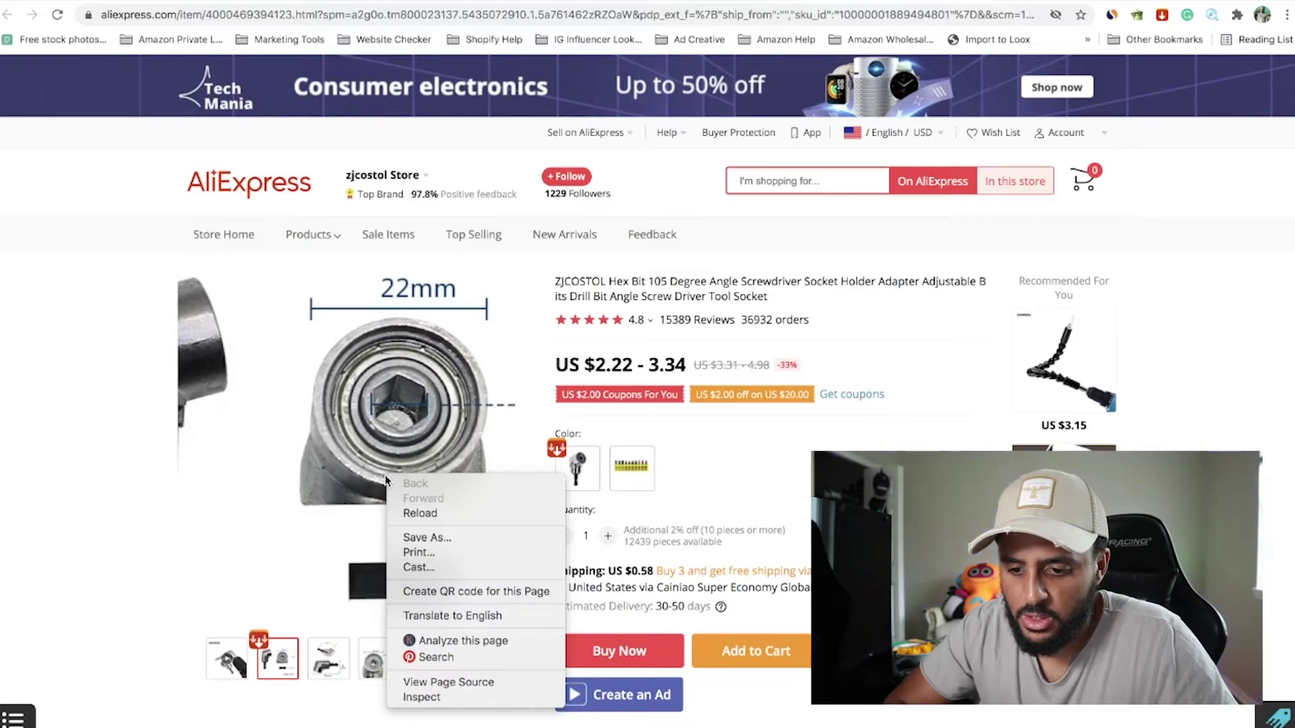
{"action": "left_click", "coordinate": [739, 532]}
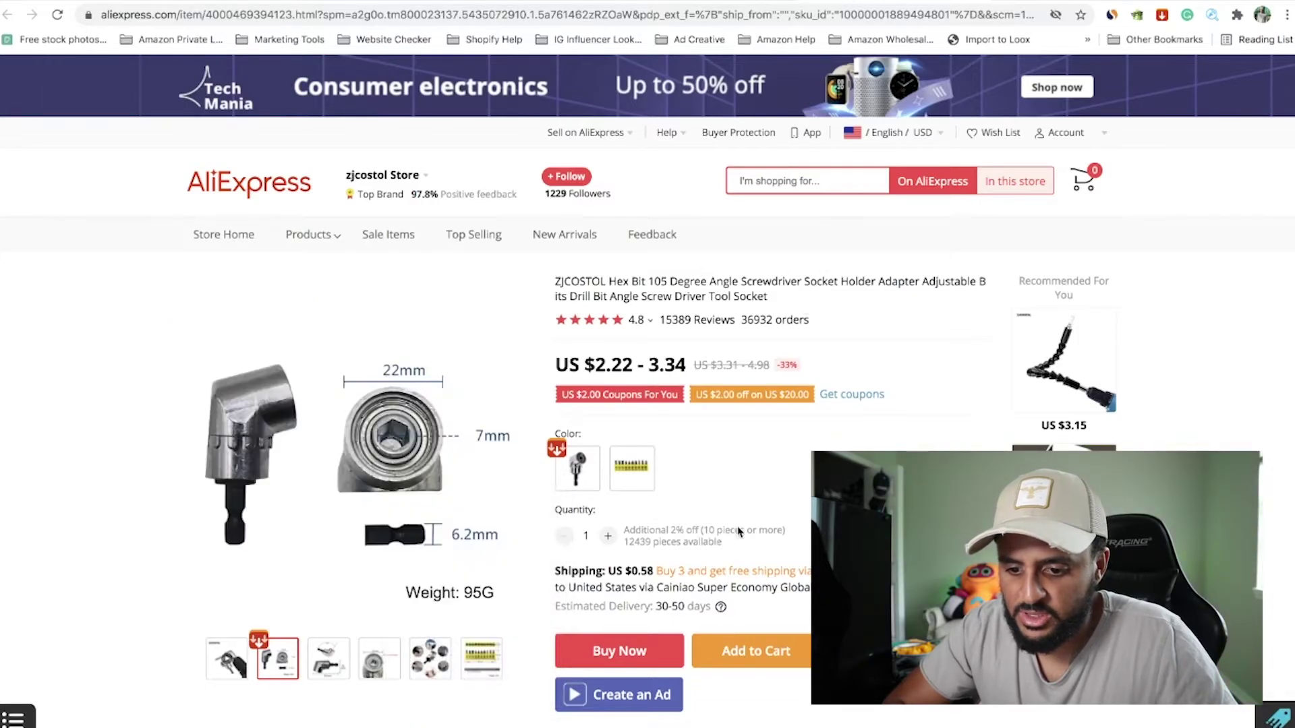
{"action": "mouse_move", "coordinate": [721, 607]}
{"action": "scroll", "coordinate": [674, 607], "scroll_direction": "down", "scroll_amount": 2}
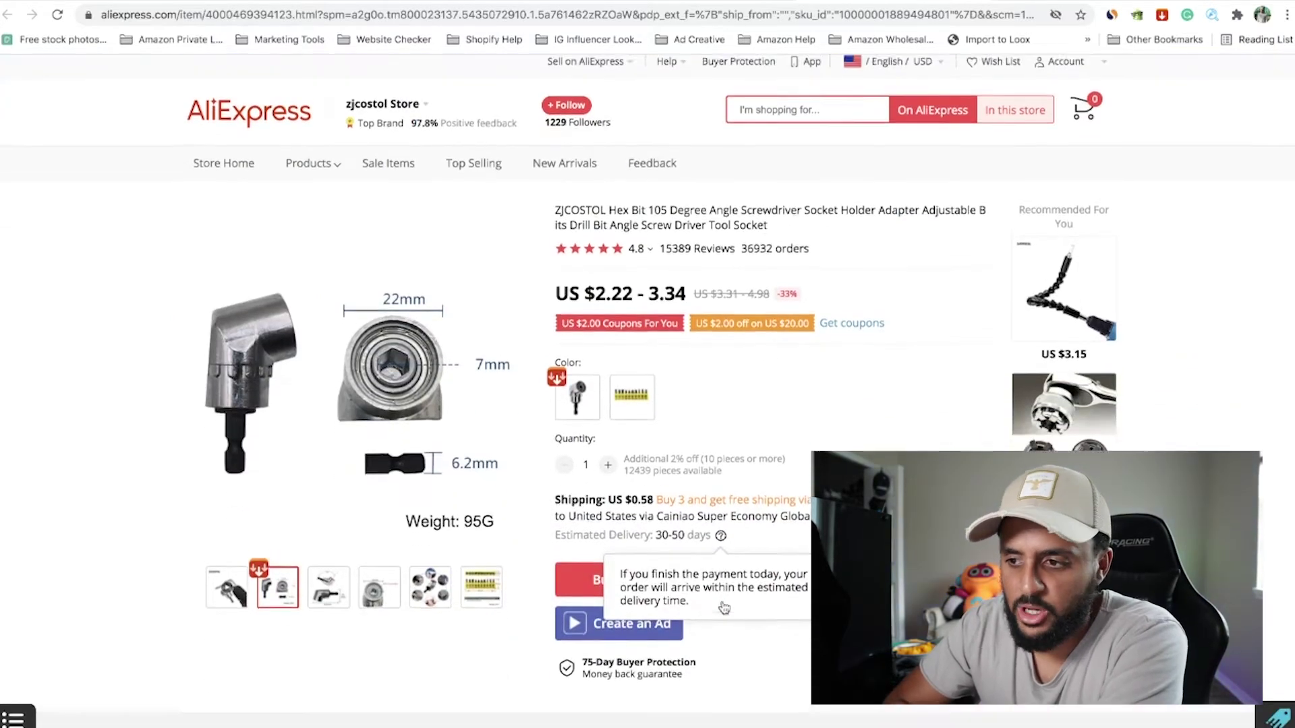
Step: Review AliSave's image and video download options for the screwdriver adapter and look through the AliExpress product page
{"action": "scroll", "coordinate": [647, 611], "scroll_direction": "up", "scroll_amount": 1}
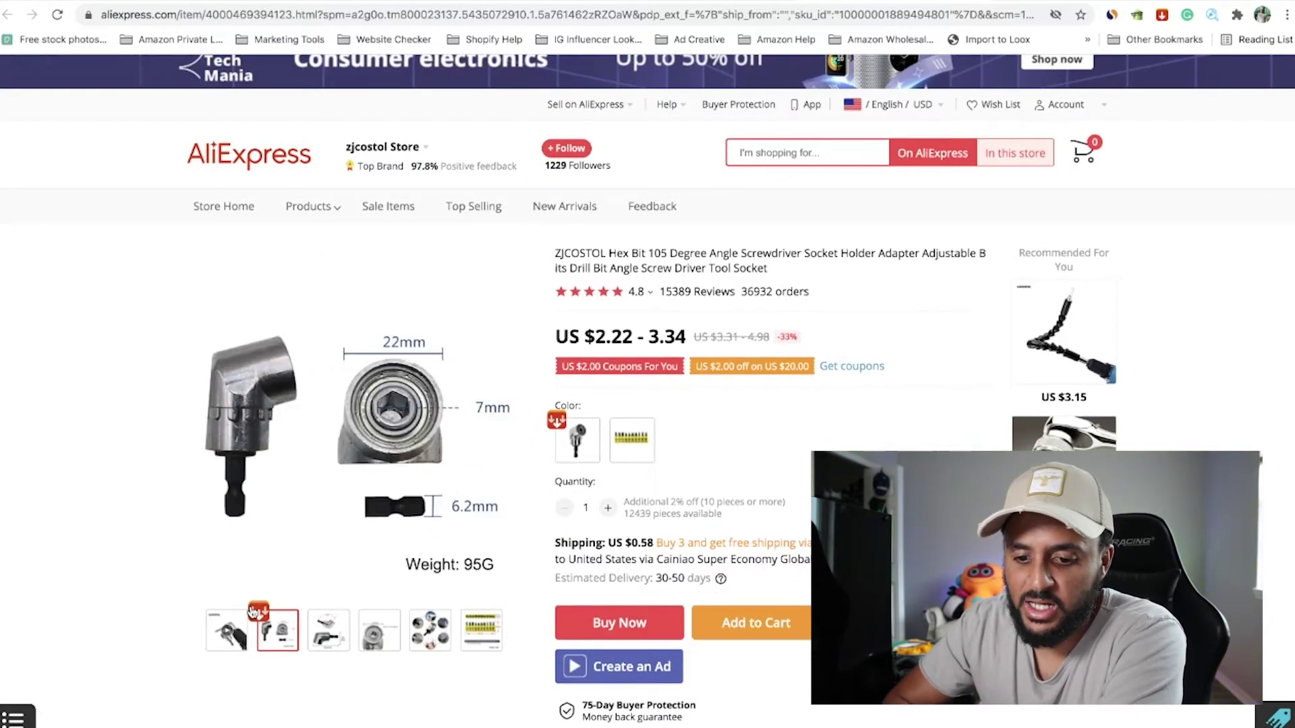
{"action": "left_click", "coordinate": [1162, 15]}
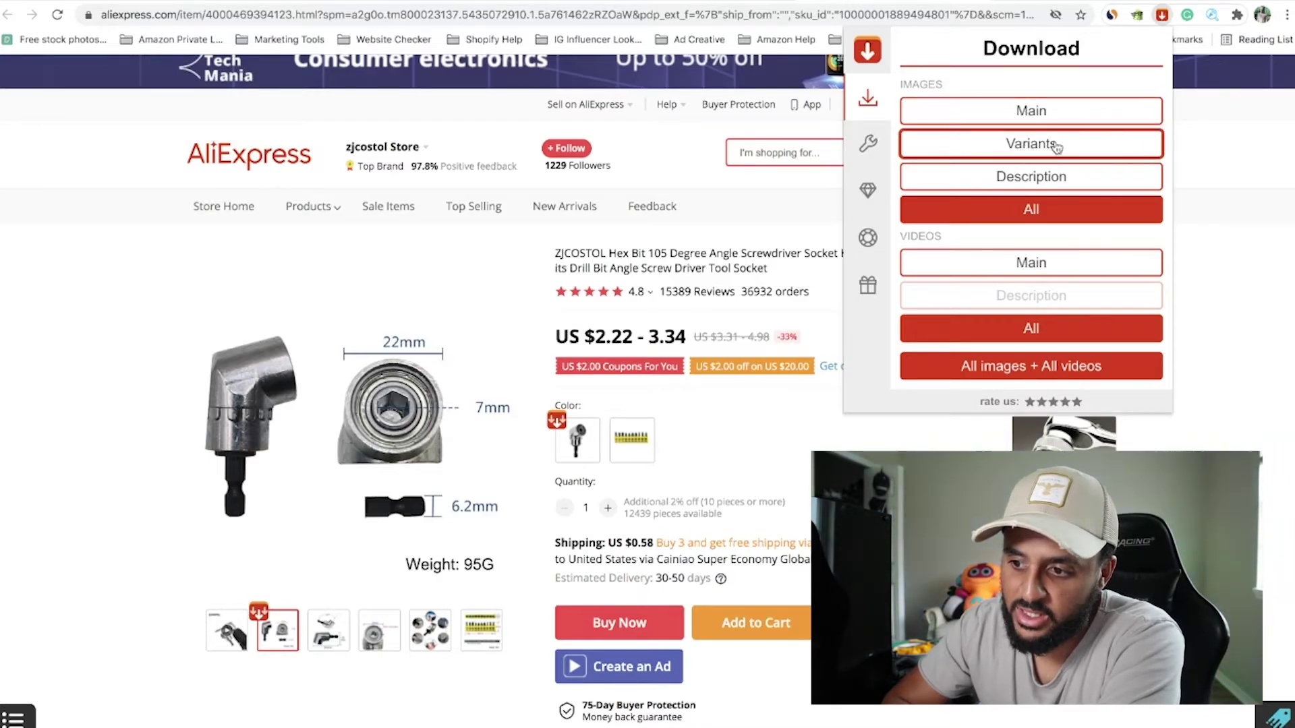
{"action": "left_click", "coordinate": [1007, 183]}
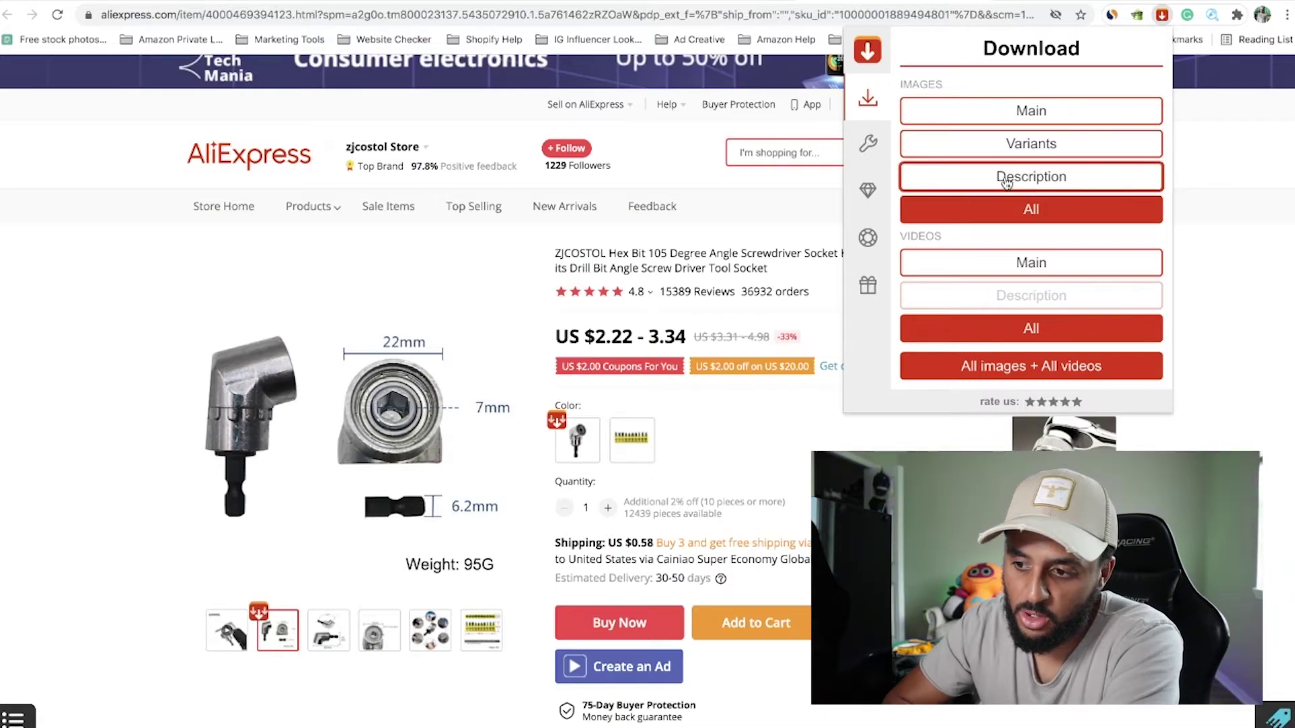
{"action": "left_click", "coordinate": [1037, 217]}
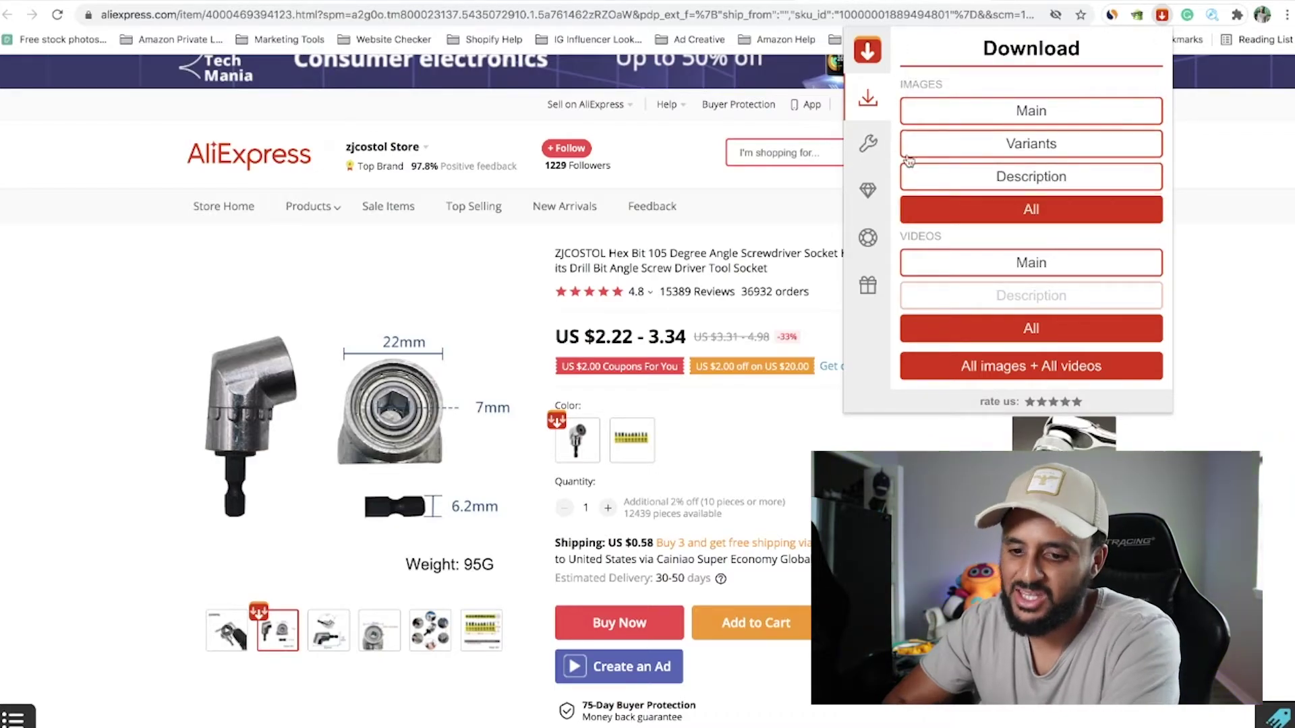
{"action": "left_click", "coordinate": [154, 526]}
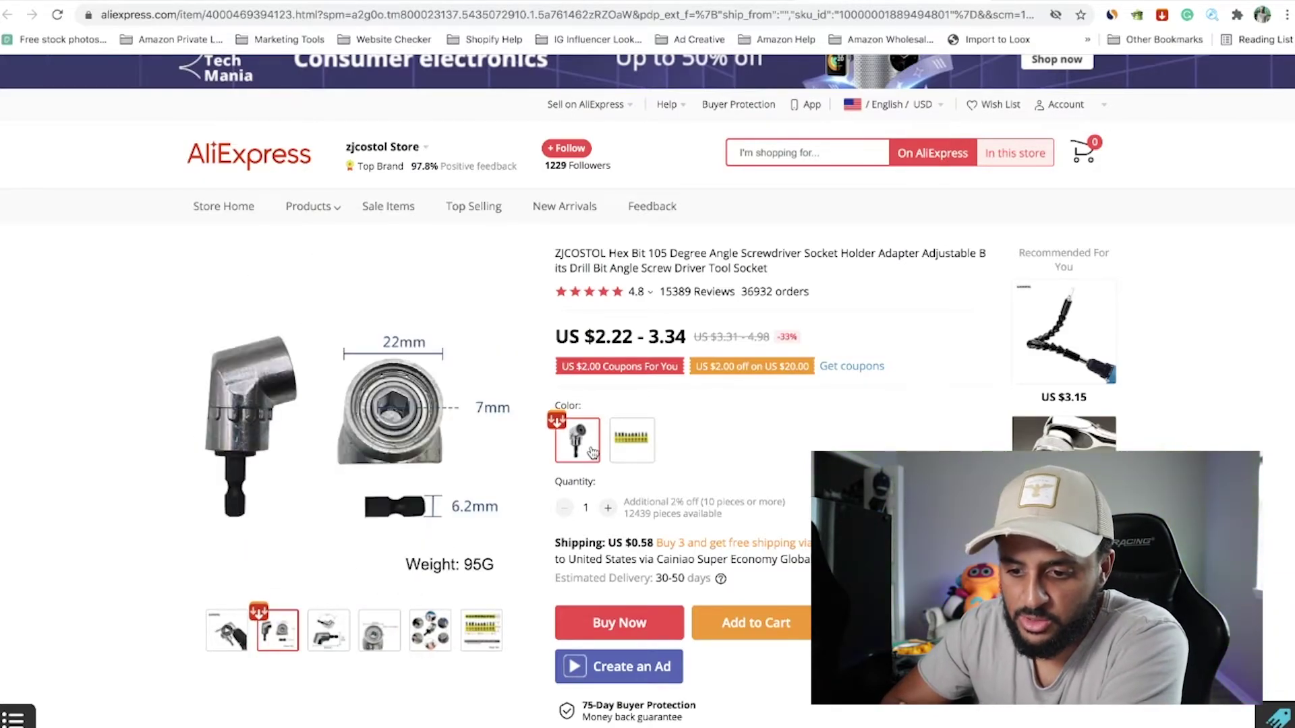
{"action": "scroll", "coordinate": [746, 471], "scroll_direction": "down", "scroll_amount": 10}
{"action": "scroll", "coordinate": [748, 472], "scroll_direction": "up", "scroll_amount": 2}
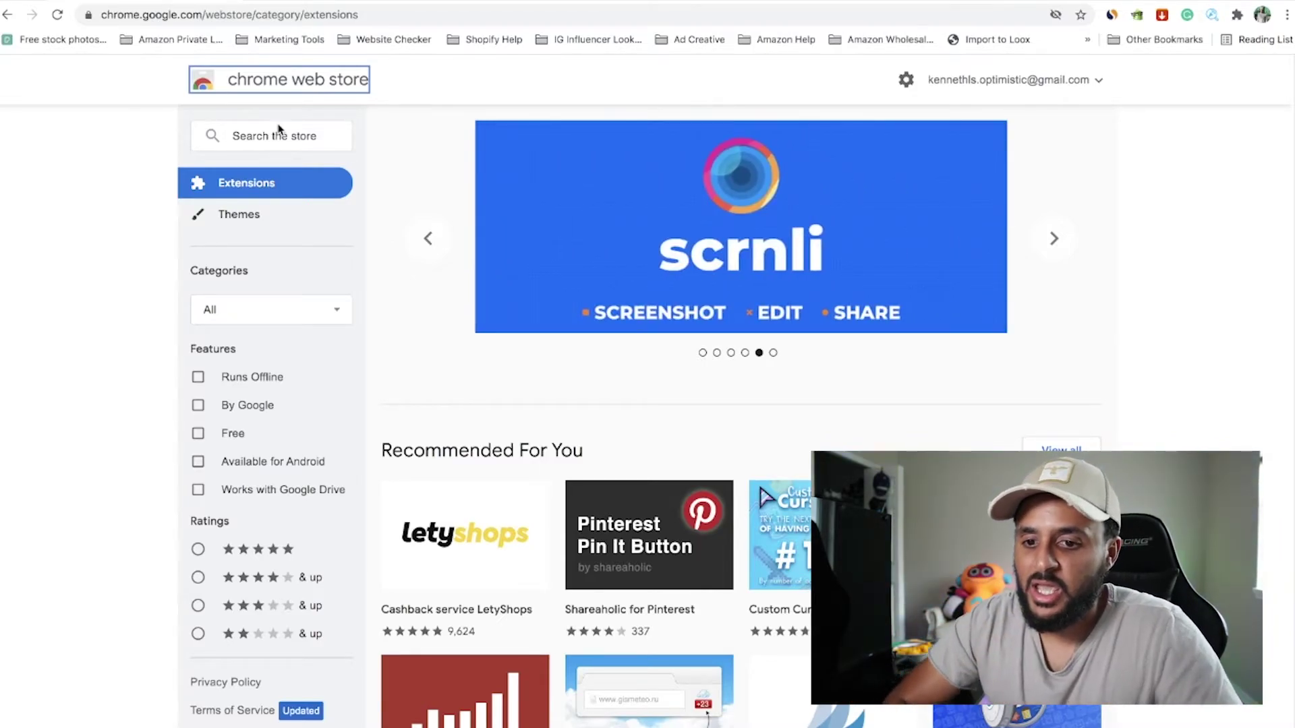
Step: Search the Chrome Web Store for "myadfinder" and open the MY AD FINDER extension listing
{"action": "left_click", "coordinate": [1213, 13]}
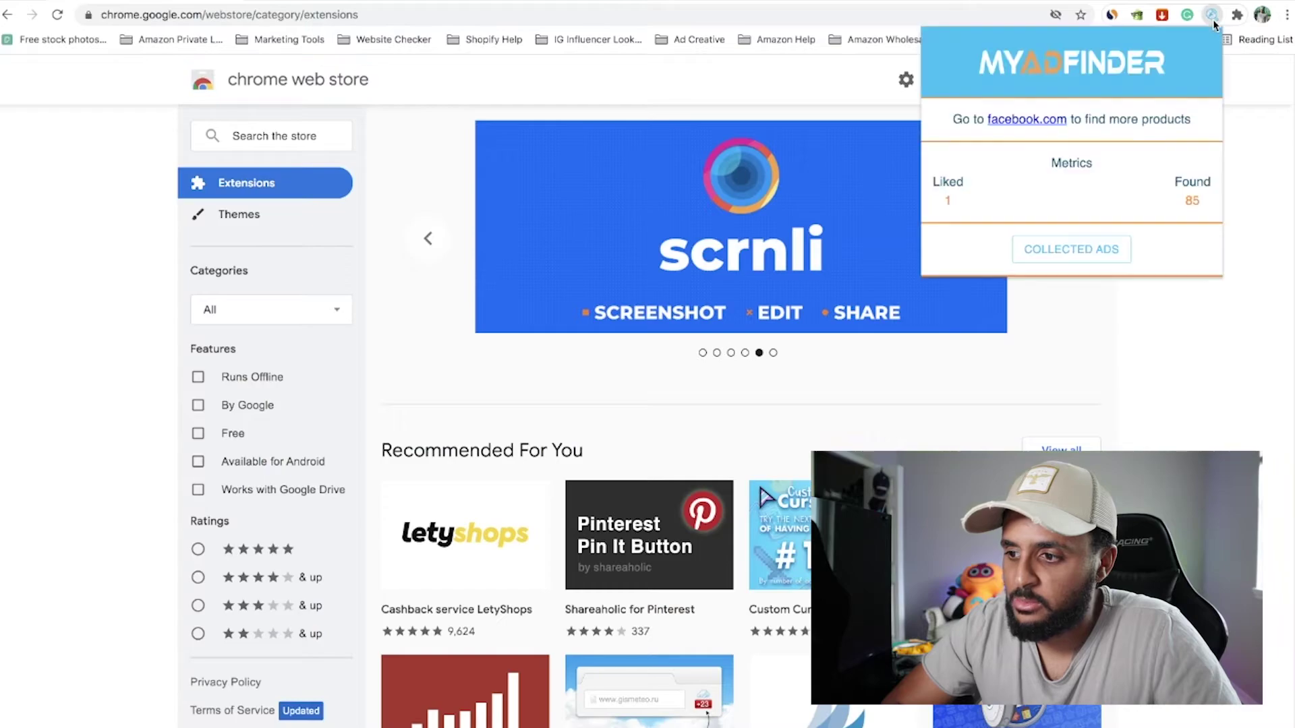
{"action": "left_click", "coordinate": [1213, 13]}
{"action": "left_click", "coordinate": [244, 150]}
{"action": "left_click", "coordinate": [246, 134]}
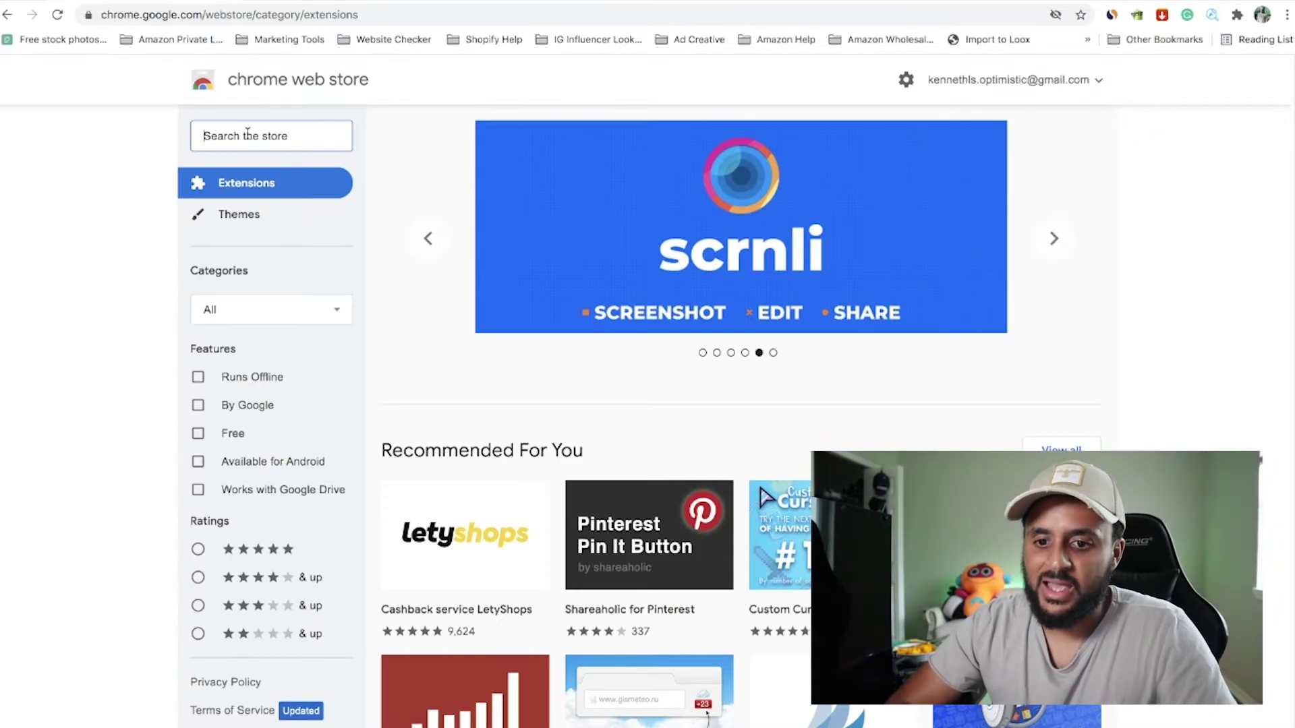
{"action": "type", "text": "myadfinder"}
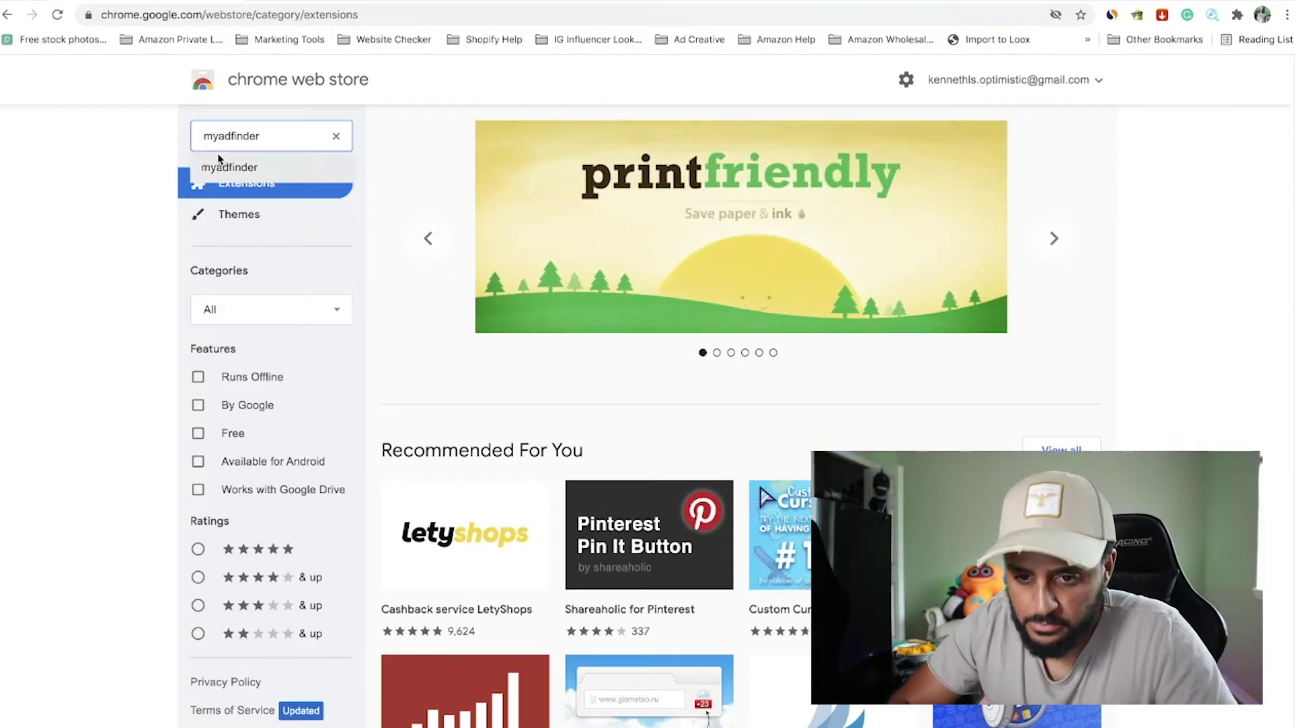
{"action": "key", "text": "Return"}
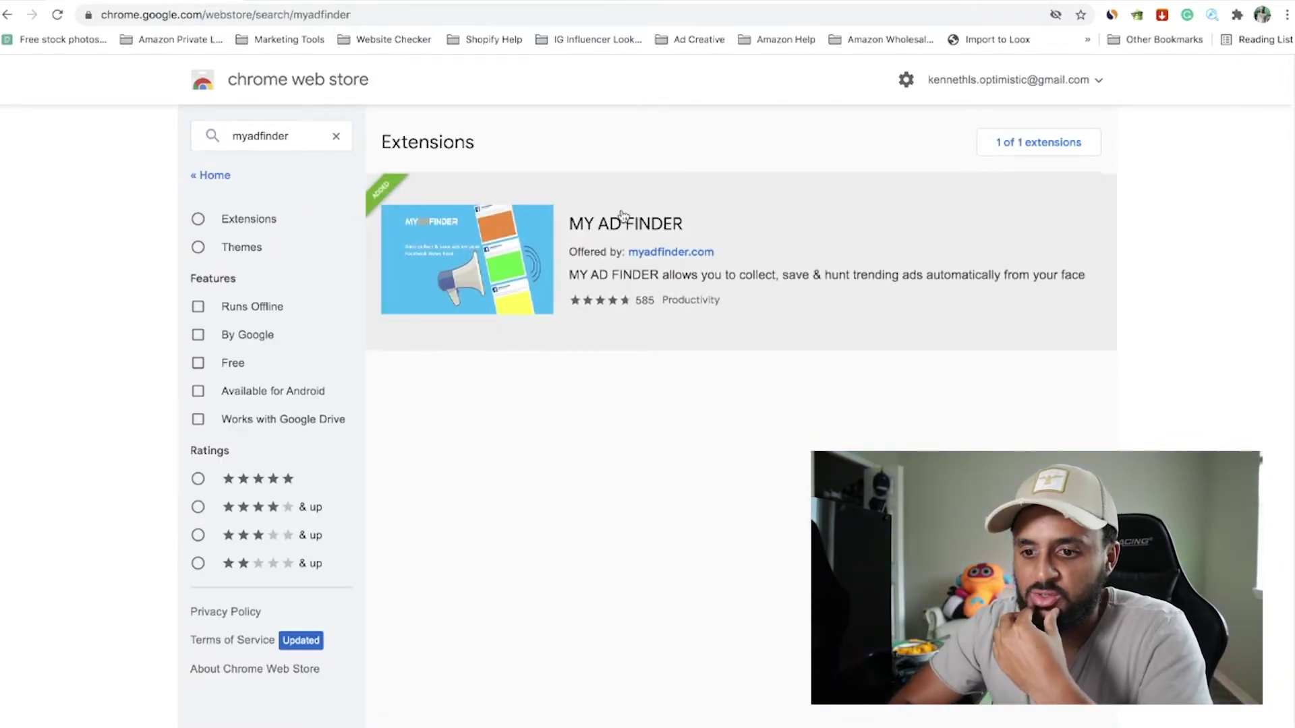
{"action": "left_click", "coordinate": [621, 228]}
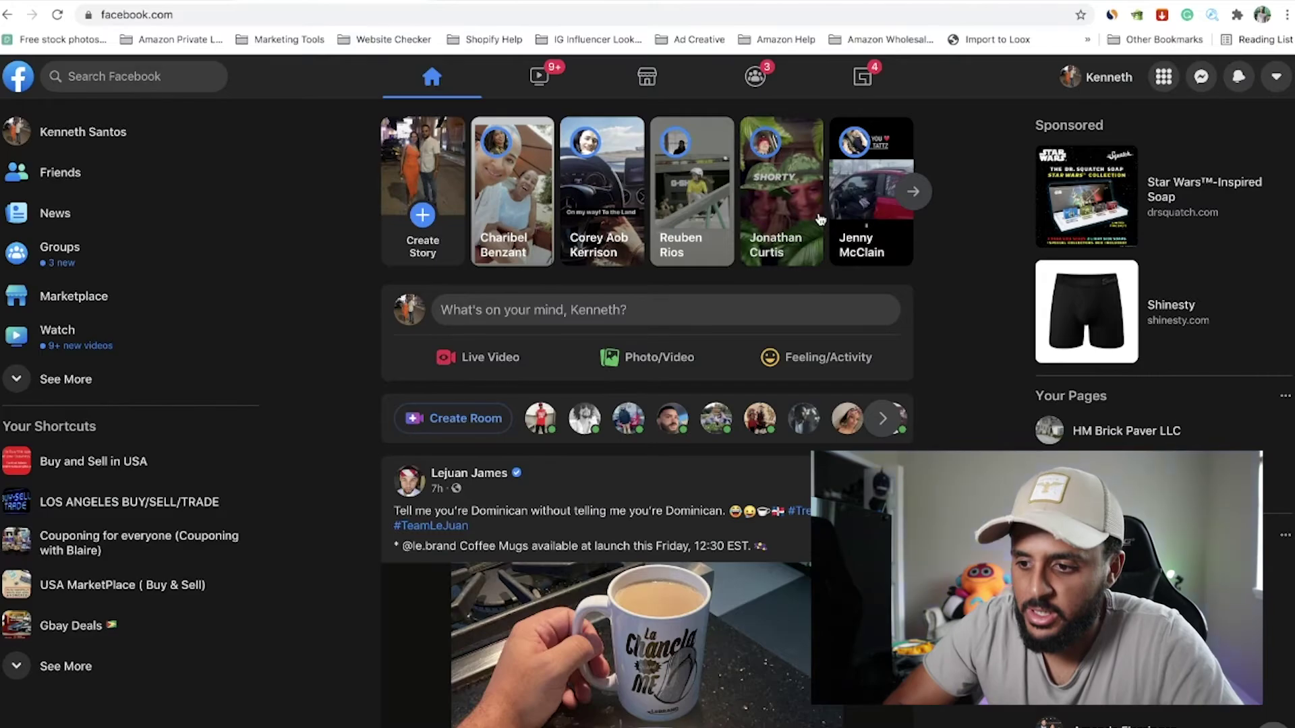
Step: Examine the Facebook home feed for sponsored product posts among the regular posts
{"action": "scroll", "coordinate": [971, 388], "scroll_direction": "down", "scroll_amount": 15}
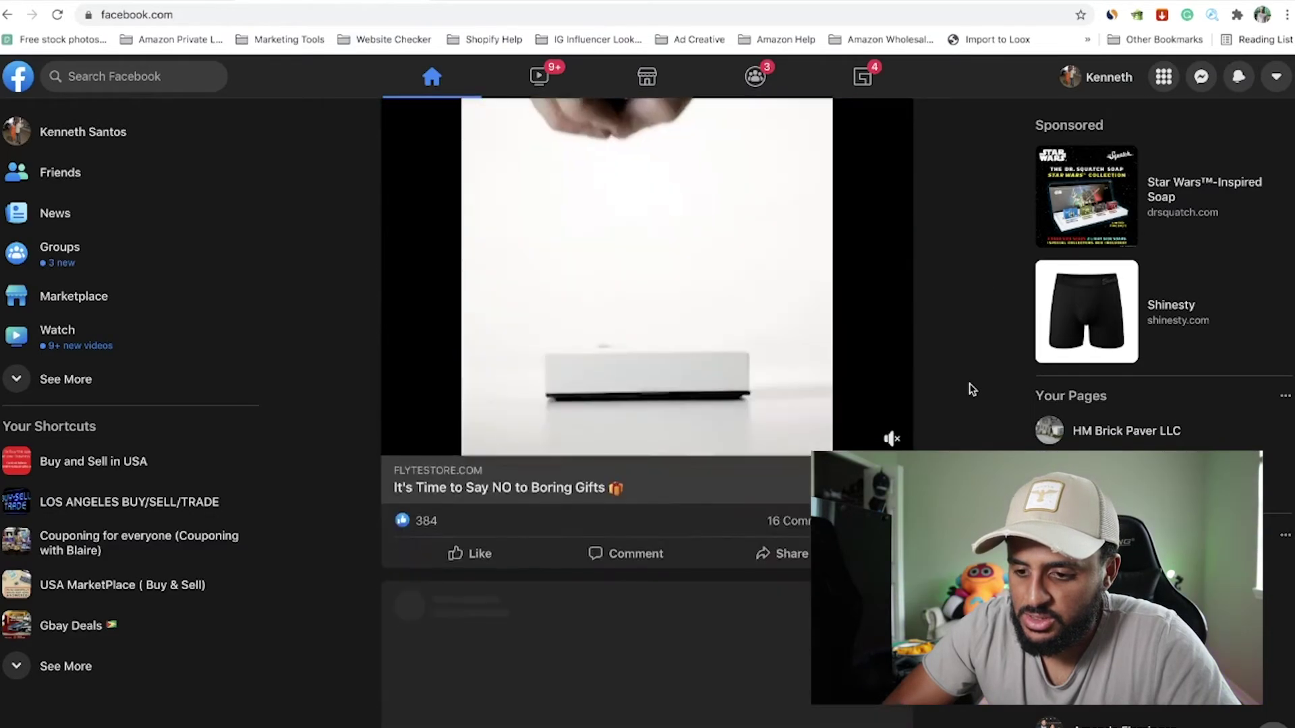
{"action": "scroll", "coordinate": [971, 389], "scroll_direction": "up", "scroll_amount": 10}
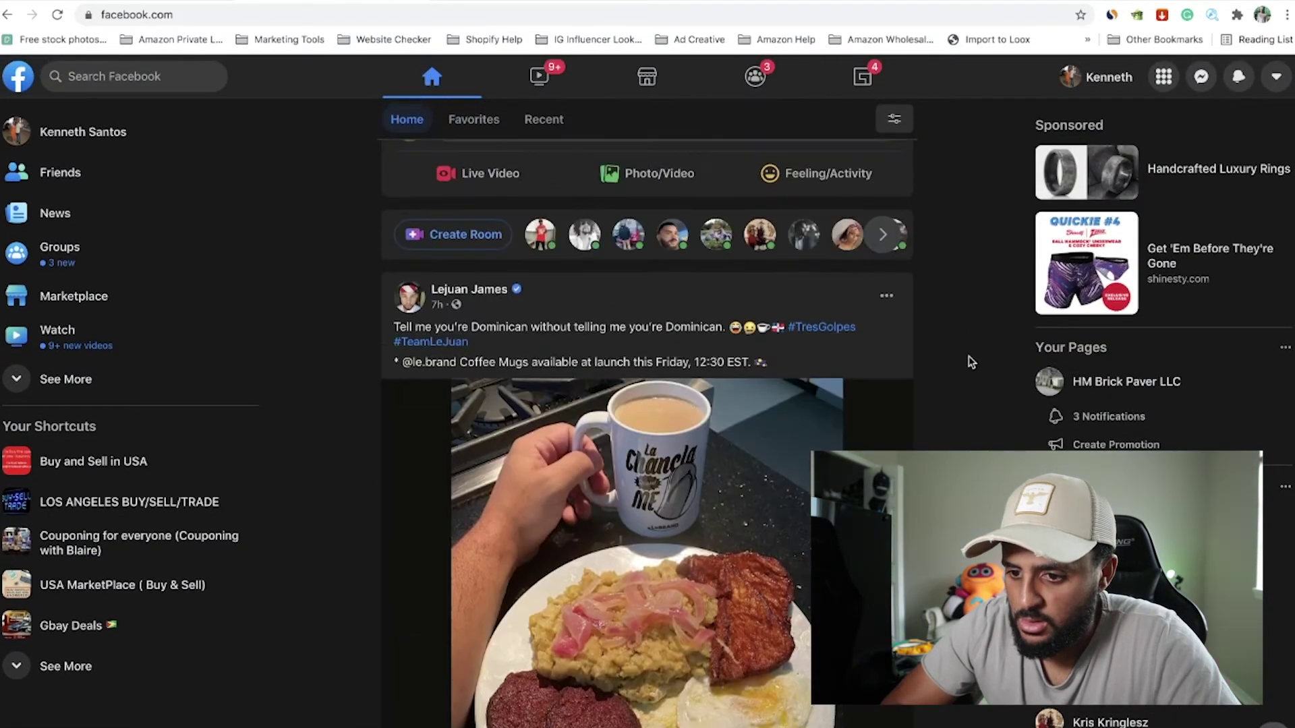
{"action": "scroll", "coordinate": [971, 362], "scroll_direction": "down", "scroll_amount": 1}
{"action": "scroll", "coordinate": [971, 362], "scroll_direction": "down", "scroll_amount": 15}
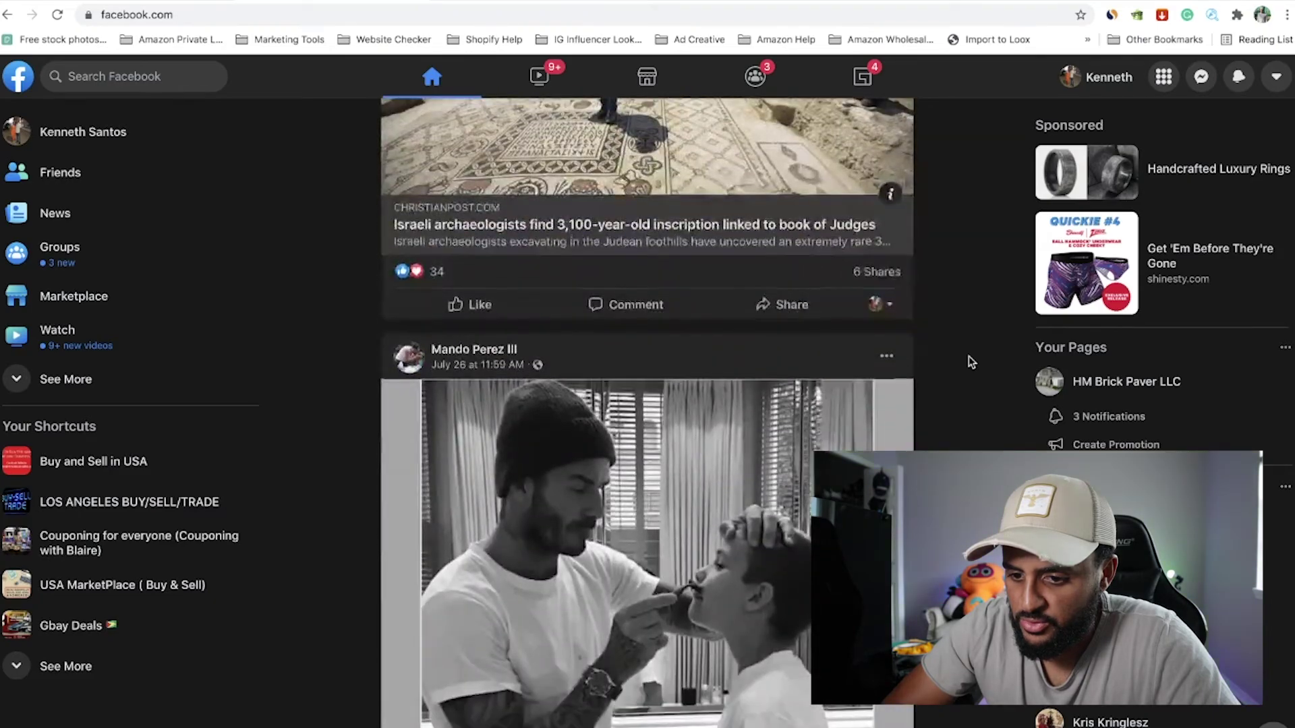
{"action": "scroll", "coordinate": [971, 362], "scroll_direction": "up", "scroll_amount": 1}
{"action": "scroll", "coordinate": [971, 362], "scroll_direction": "down", "scroll_amount": 15}
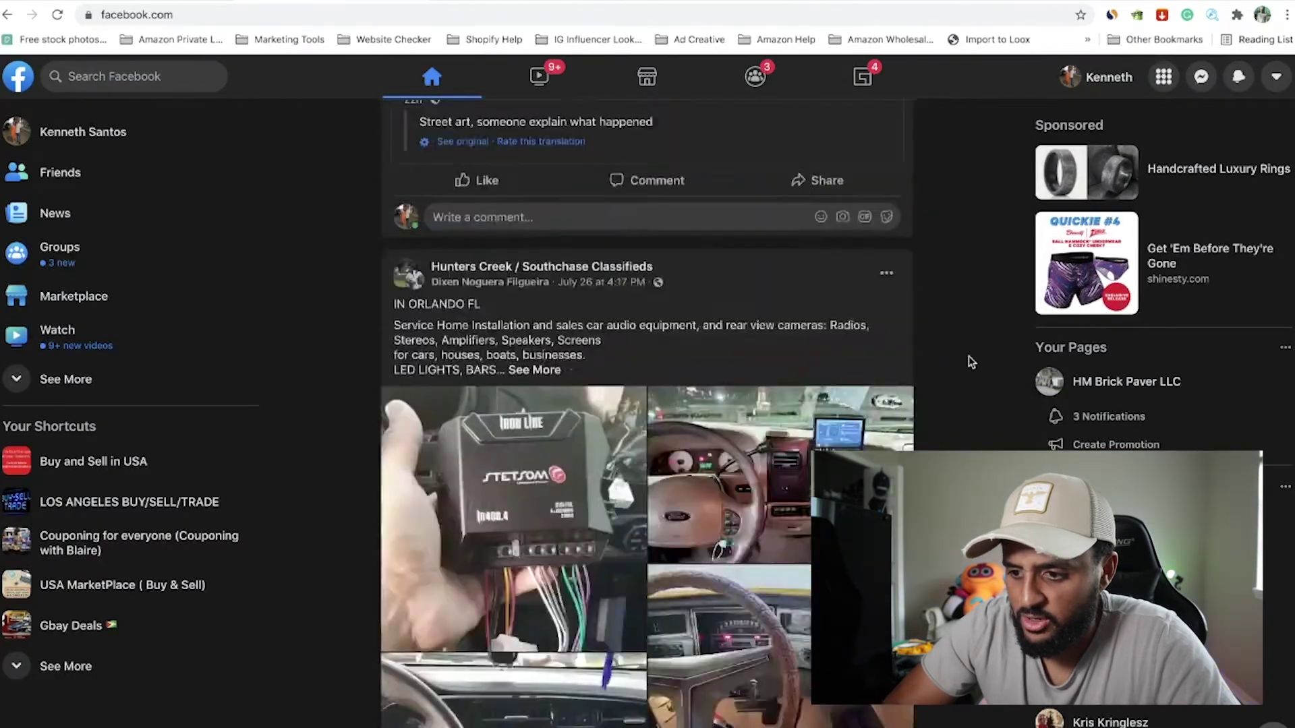
{"action": "scroll", "coordinate": [971, 362], "scroll_direction": "down", "scroll_amount": 6}
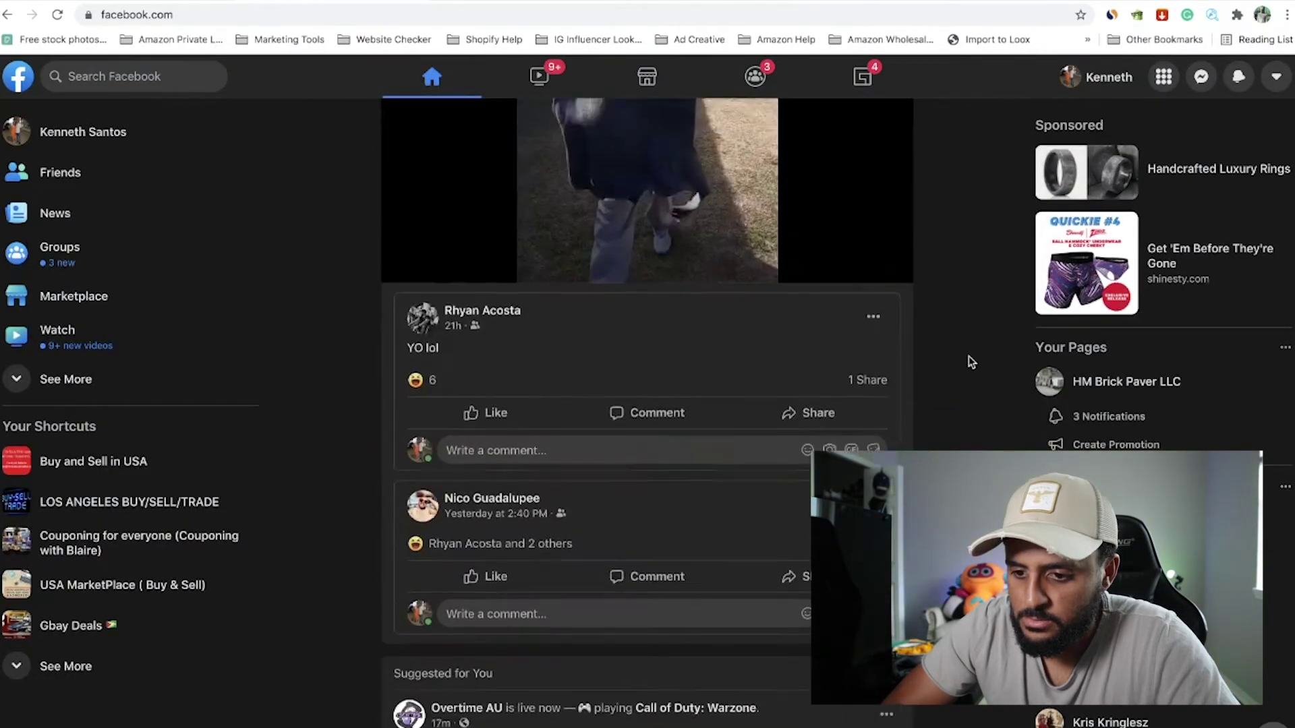
{"action": "scroll", "coordinate": [971, 362], "scroll_direction": "up", "scroll_amount": 15}
{"action": "scroll", "coordinate": [971, 362], "scroll_direction": "up", "scroll_amount": 10}
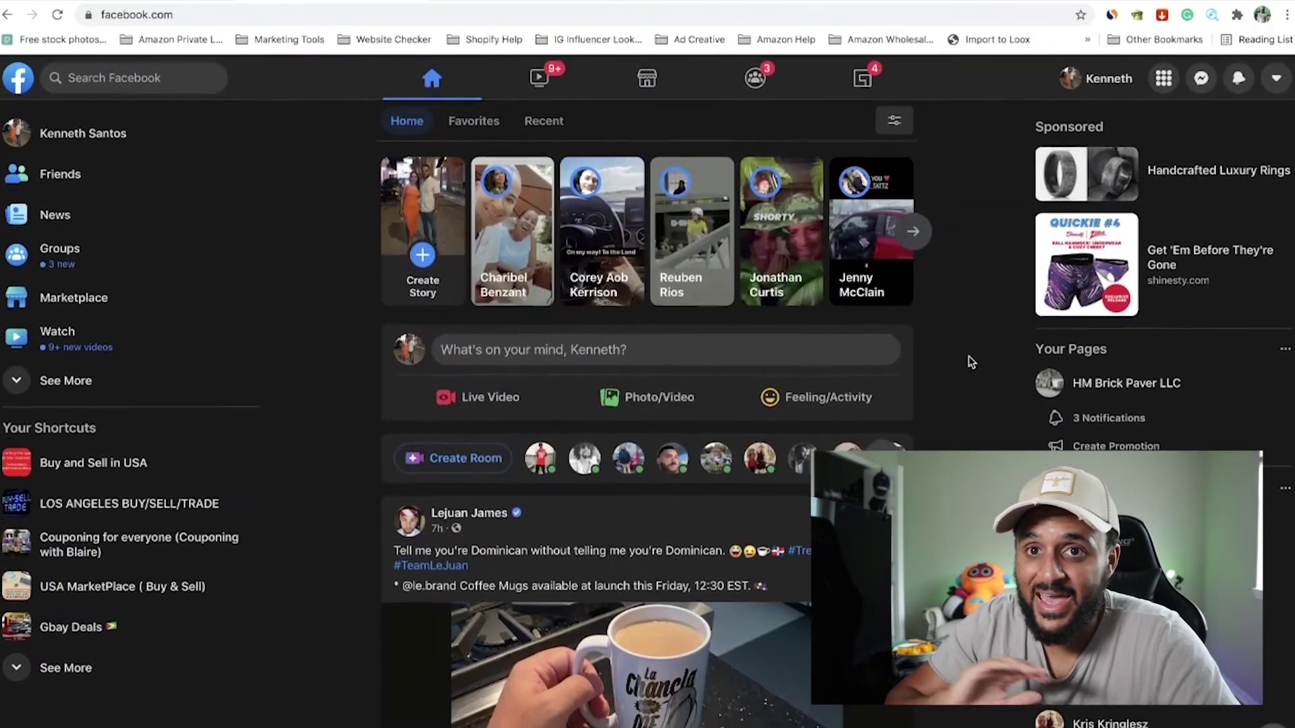
Step: Restrict the Facebook feed to ads with MyAdFinder's Show only ads option and browse the sponsored posts
{"action": "left_click", "coordinate": [1210, 15]}
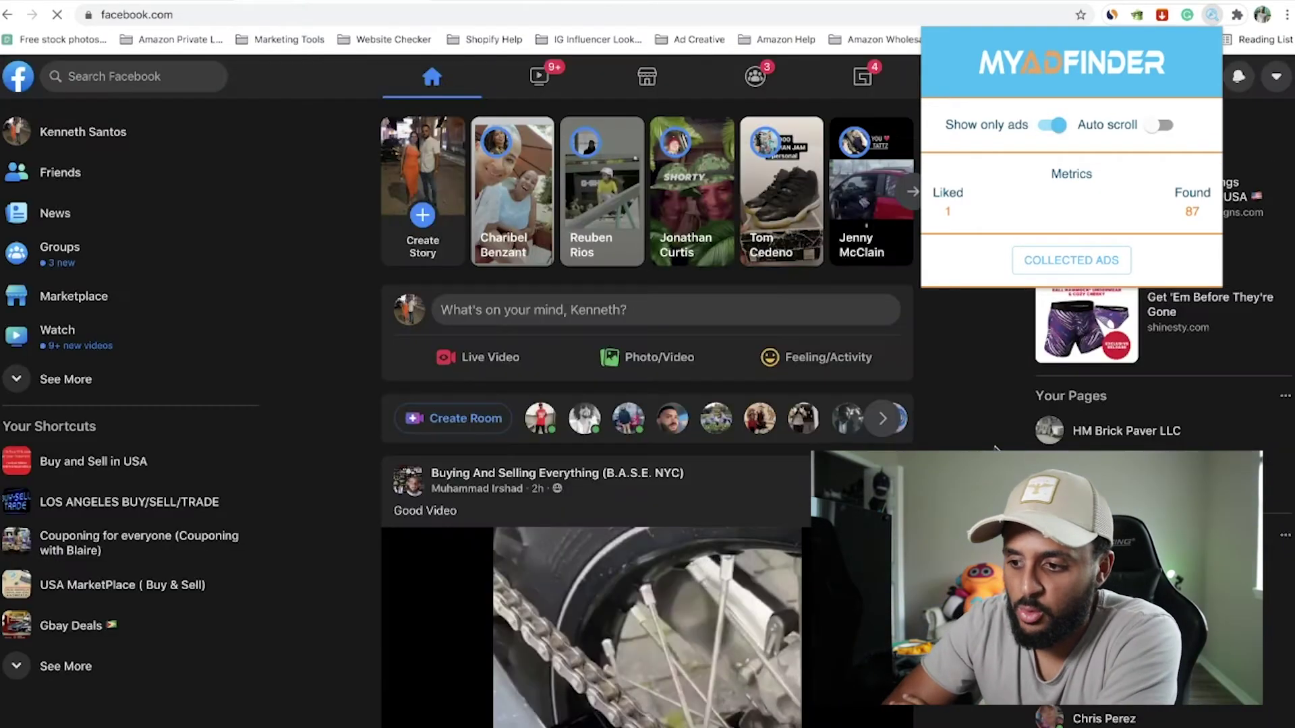
{"action": "left_click", "coordinate": [954, 385]}
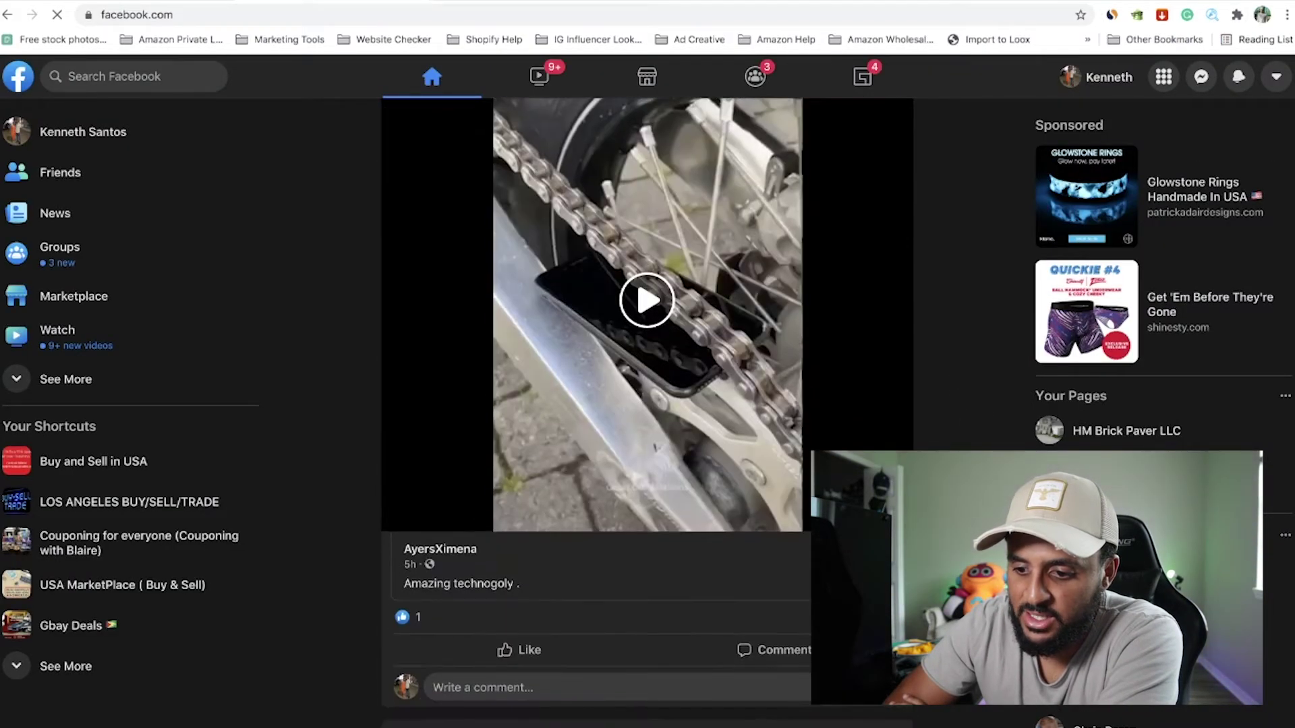
{"action": "scroll", "coordinate": [648, 411], "scroll_direction": "down", "scroll_amount": 5}
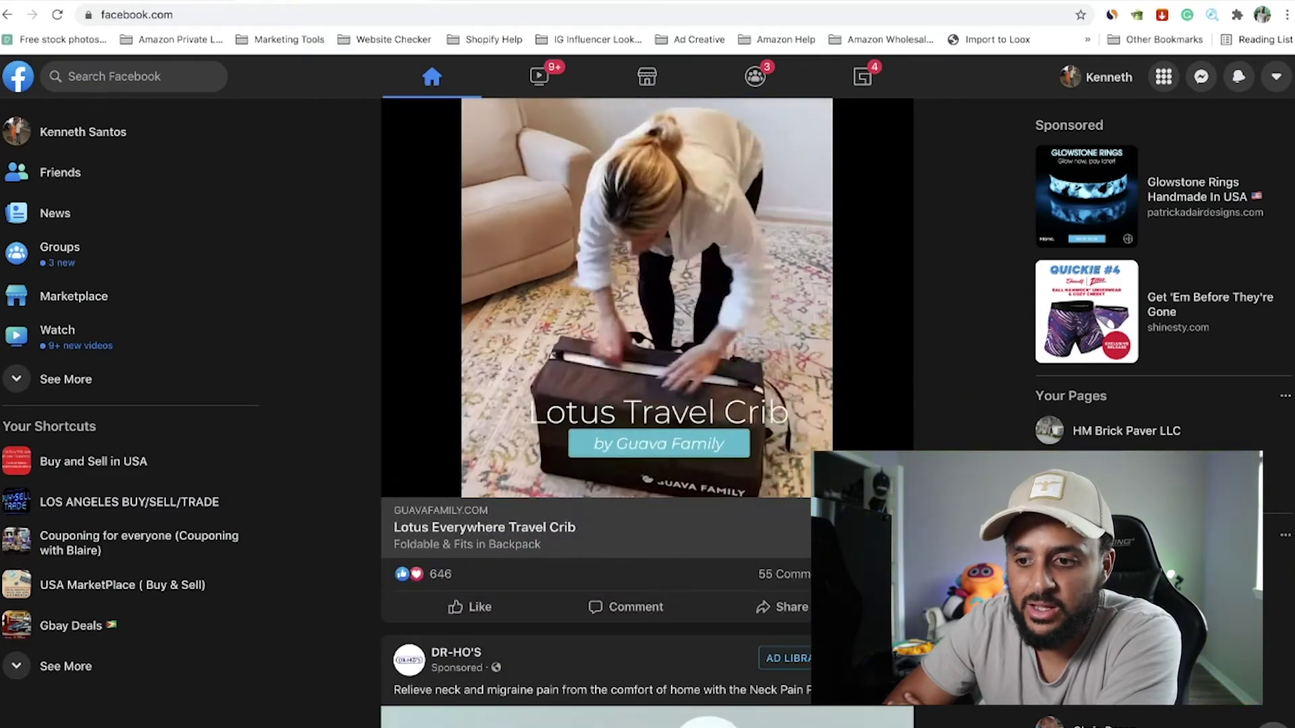
{"action": "scroll", "coordinate": [648, 411], "scroll_direction": "up", "scroll_amount": 3}
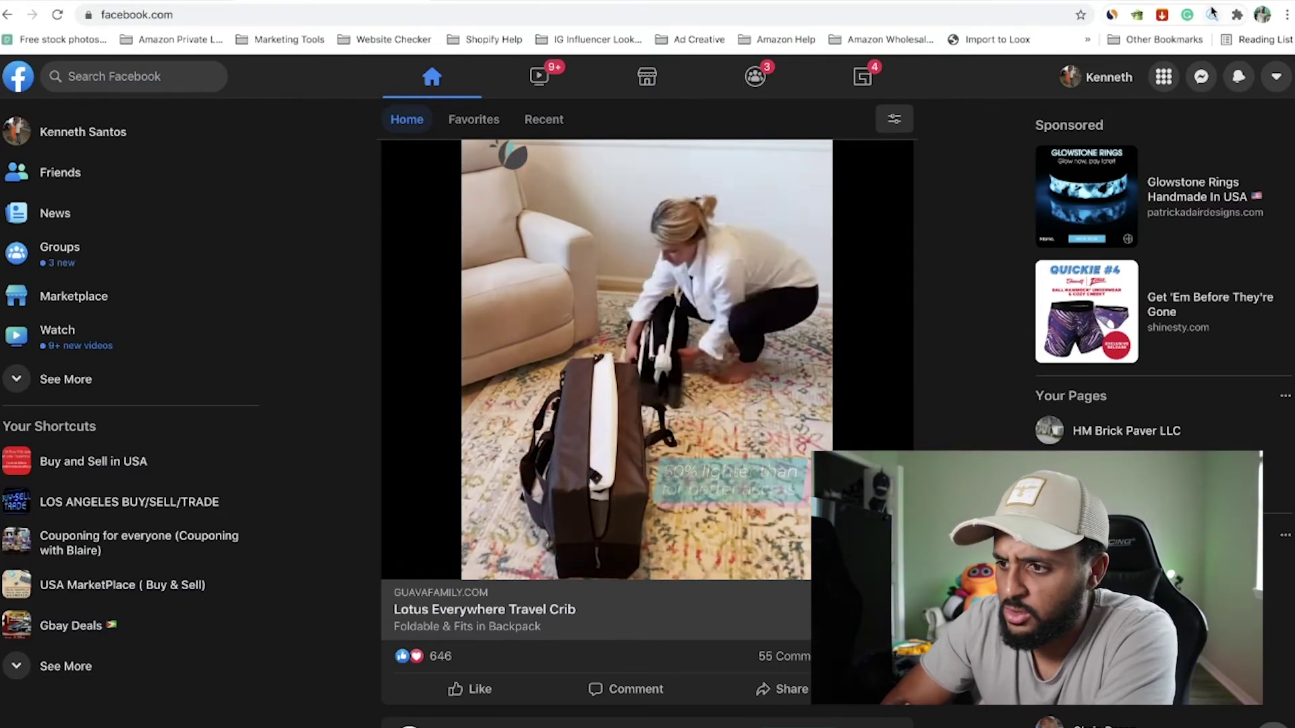
Step: Turn on MyAdFinder's Auto scroll to run through the feed's ads, and recheck the extension's settings
{"action": "left_click", "coordinate": [1211, 14]}
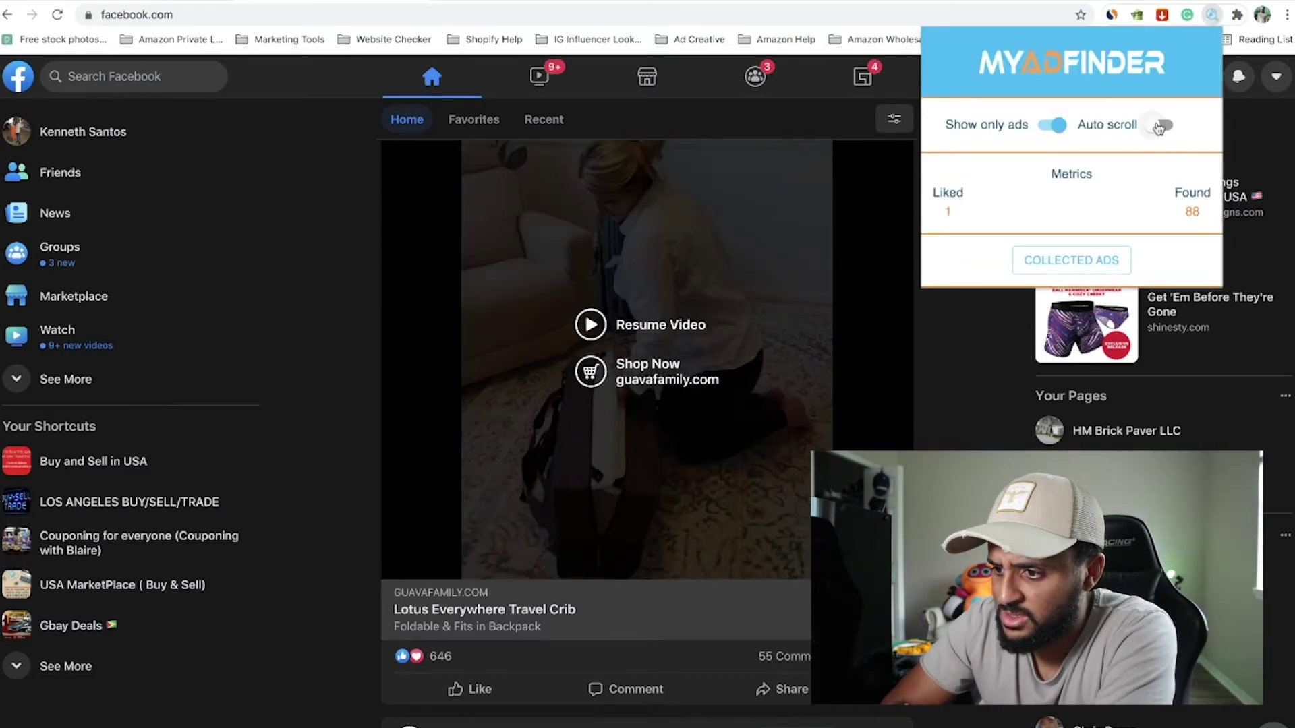
{"action": "left_click", "coordinate": [1159, 126]}
{"action": "left_click", "coordinate": [1014, 440]}
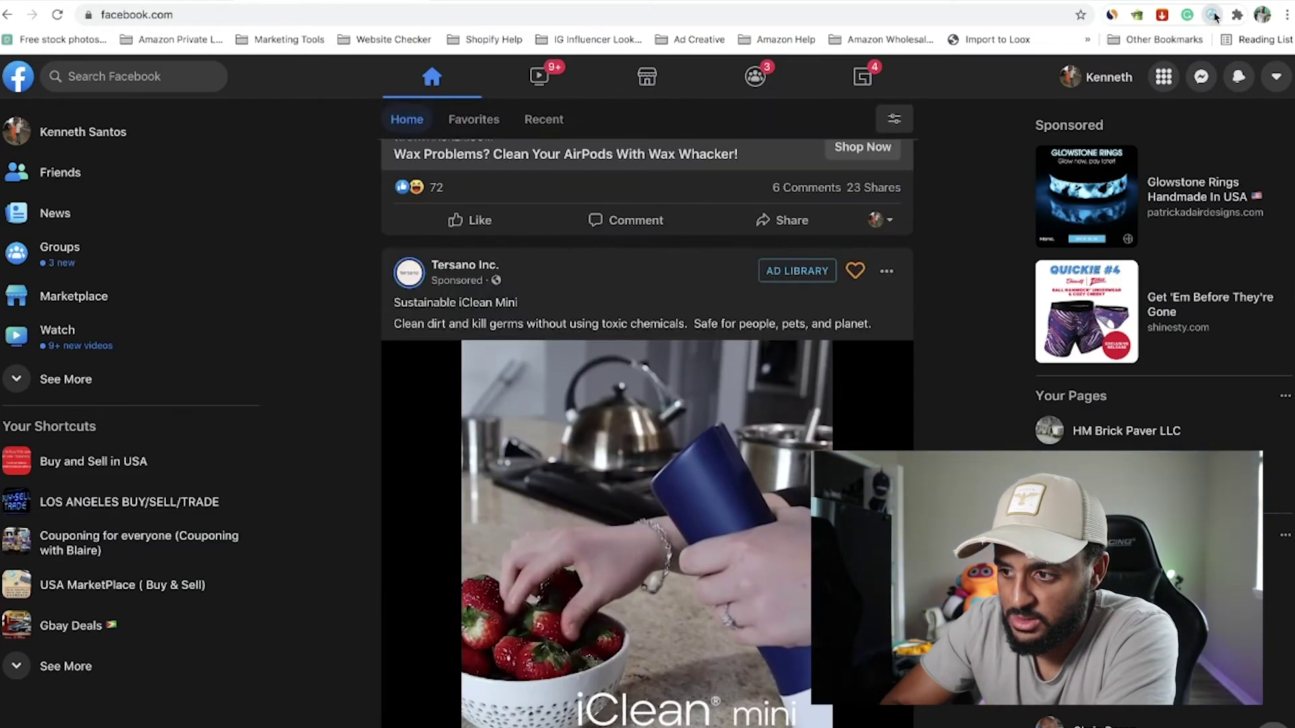
{"action": "left_click", "coordinate": [1211, 15]}
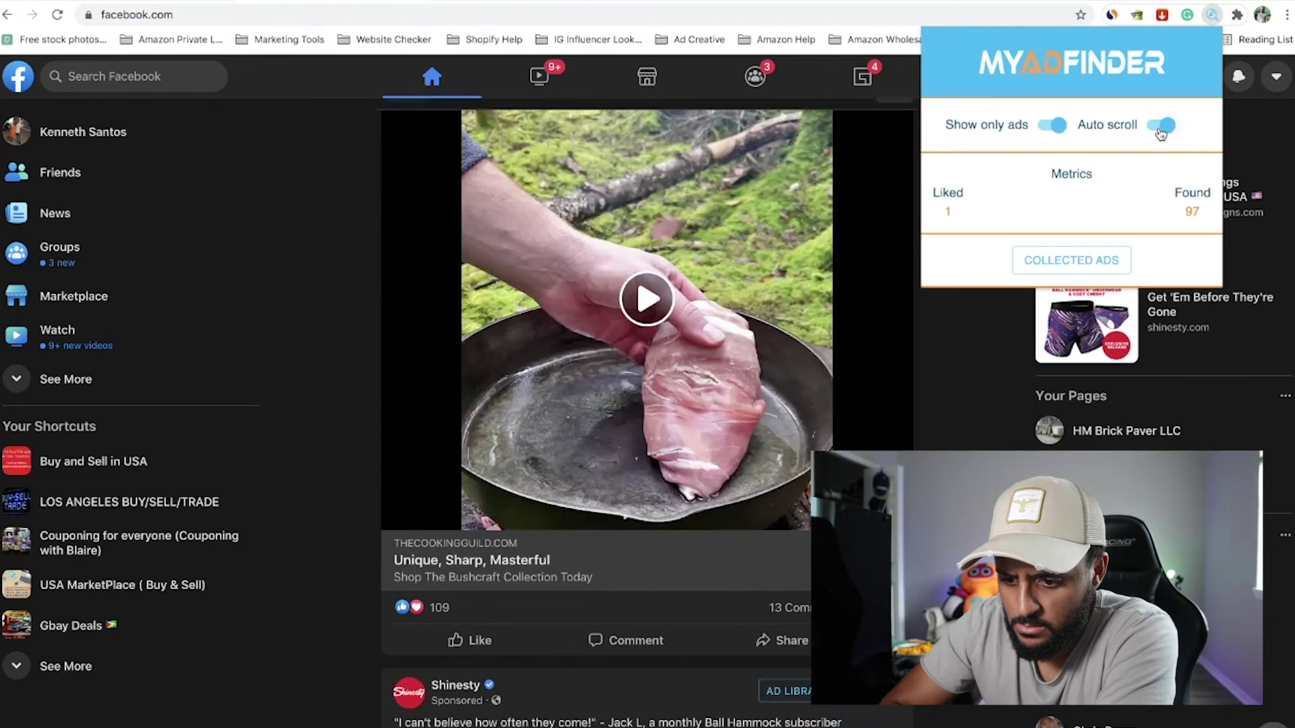
{"action": "left_click", "coordinate": [956, 373]}
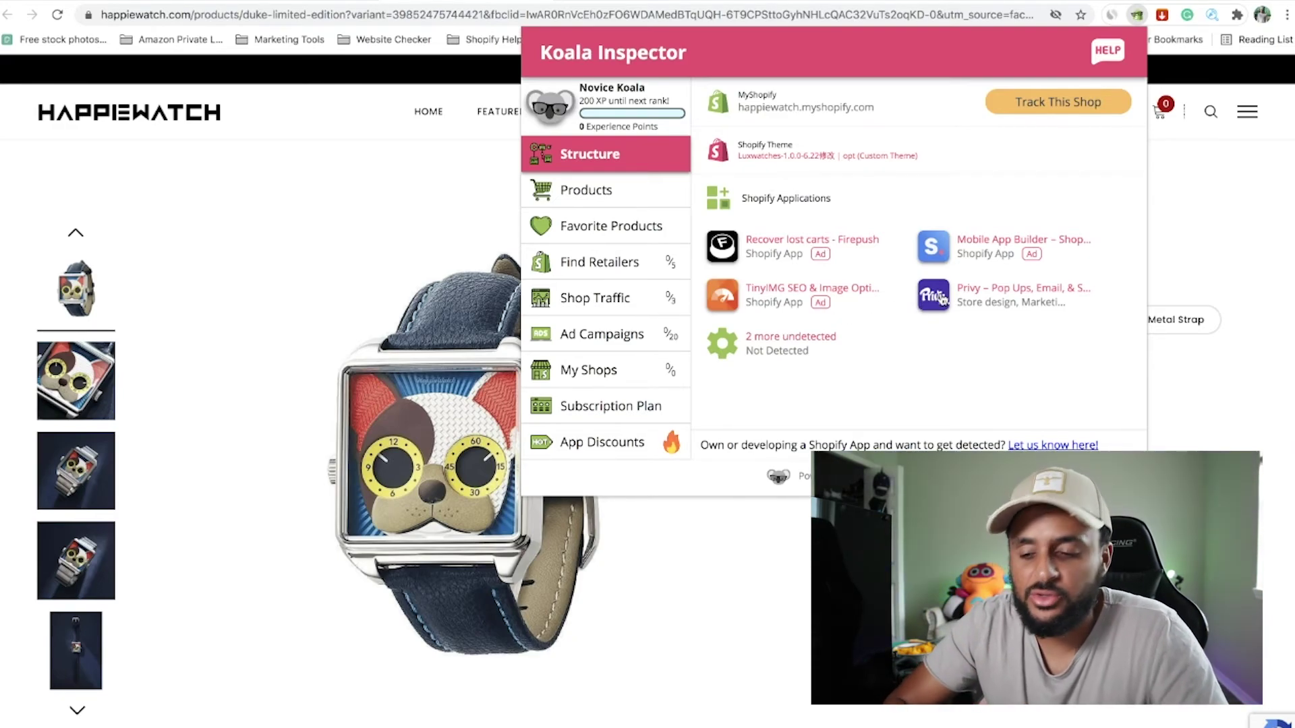
Step: Review the HappieWatch store's product stats and full product list in Koala Inspector
{"action": "left_click", "coordinate": [592, 195]}
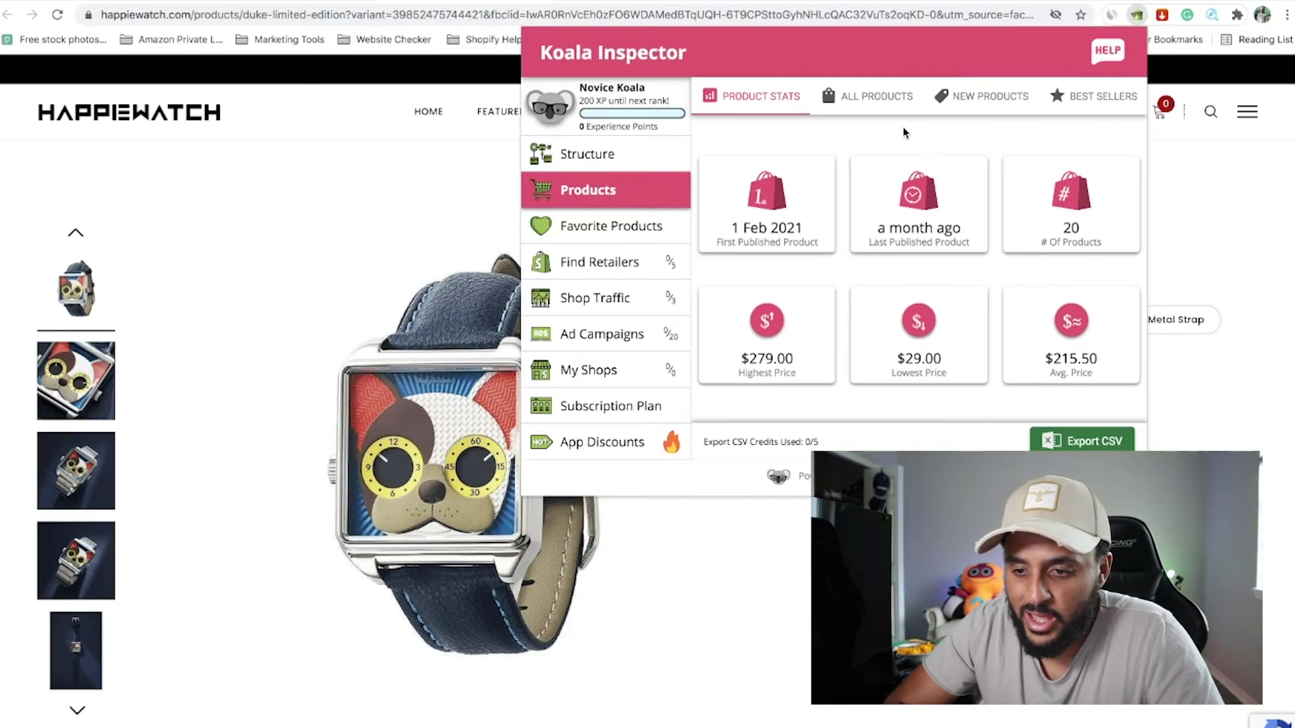
{"action": "left_click", "coordinate": [851, 97]}
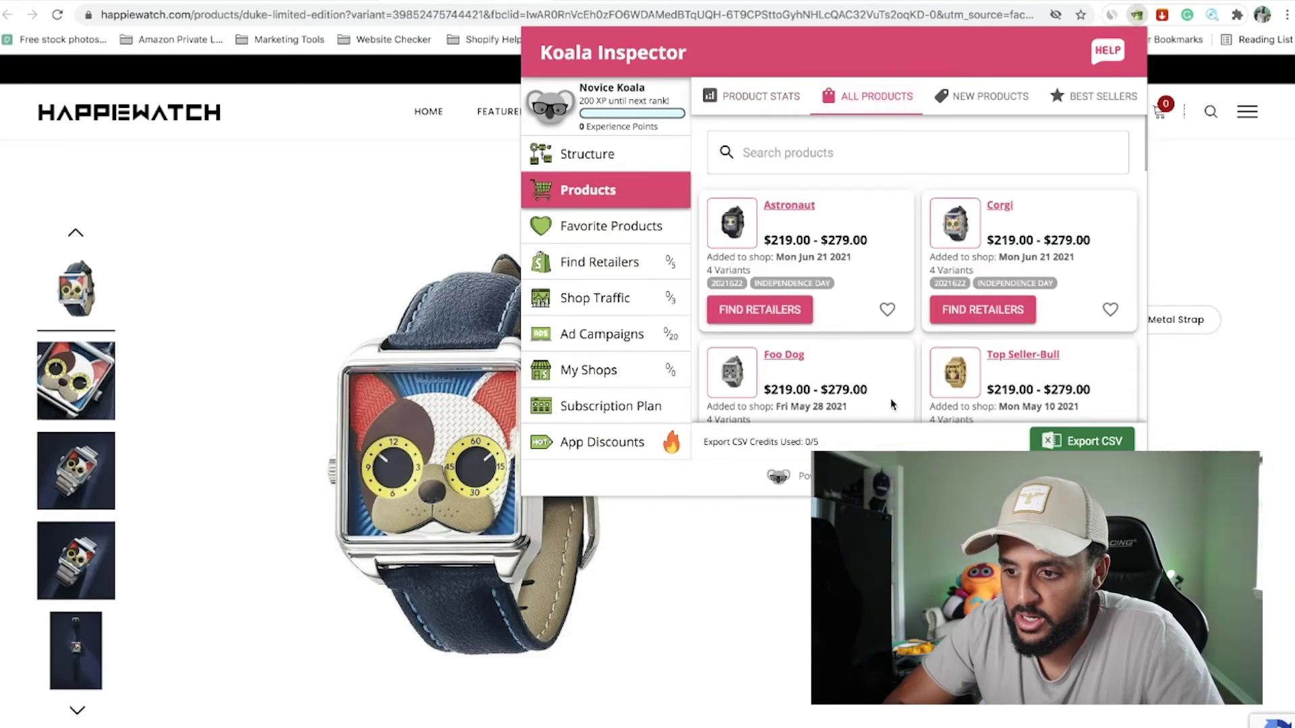
{"action": "scroll", "coordinate": [892, 404], "scroll_direction": "down", "scroll_amount": 5}
{"action": "scroll", "coordinate": [892, 405], "scroll_direction": "down", "scroll_amount": 10}
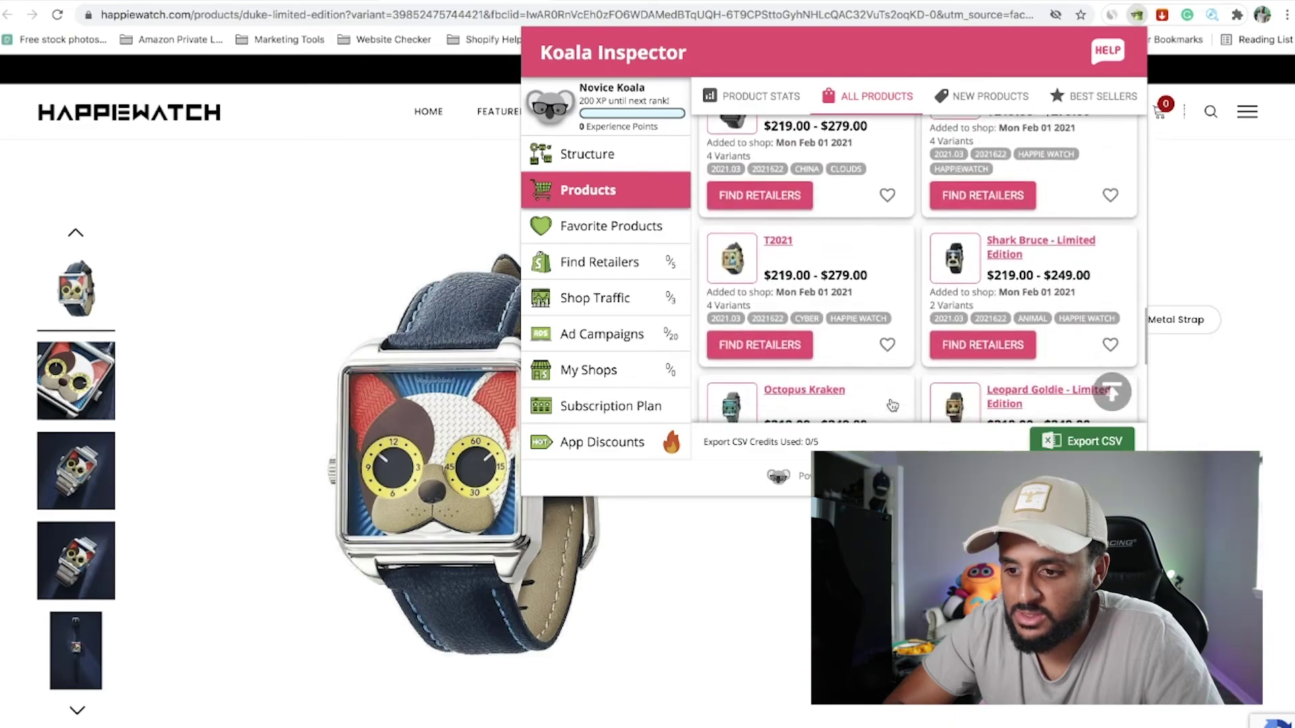
{"action": "scroll", "coordinate": [891, 405], "scroll_direction": "down", "scroll_amount": 3}
{"action": "scroll", "coordinate": [892, 404], "scroll_direction": "up", "scroll_amount": 8}
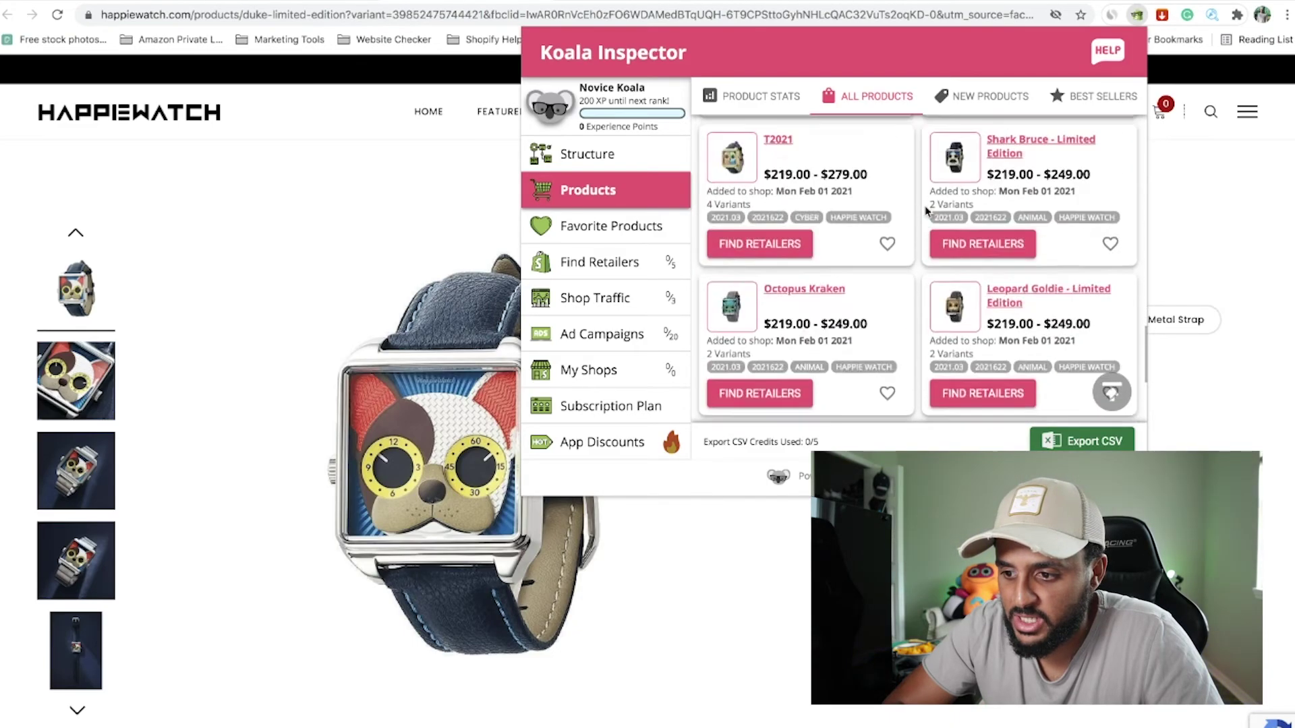
{"action": "scroll", "coordinate": [925, 211], "scroll_direction": "up", "scroll_amount": 5}
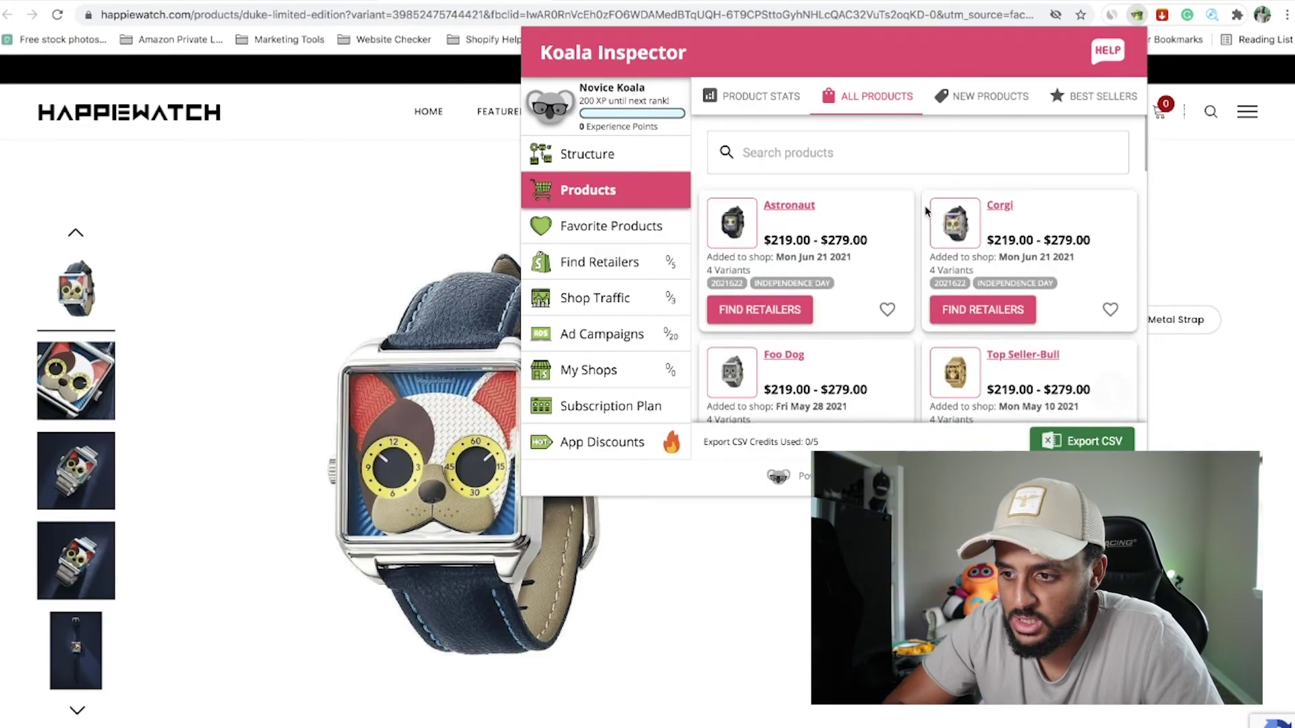
Step: View the HappieWatch store's best sellers in Koala Inspector and close the extension
{"action": "left_click", "coordinate": [1082, 99]}
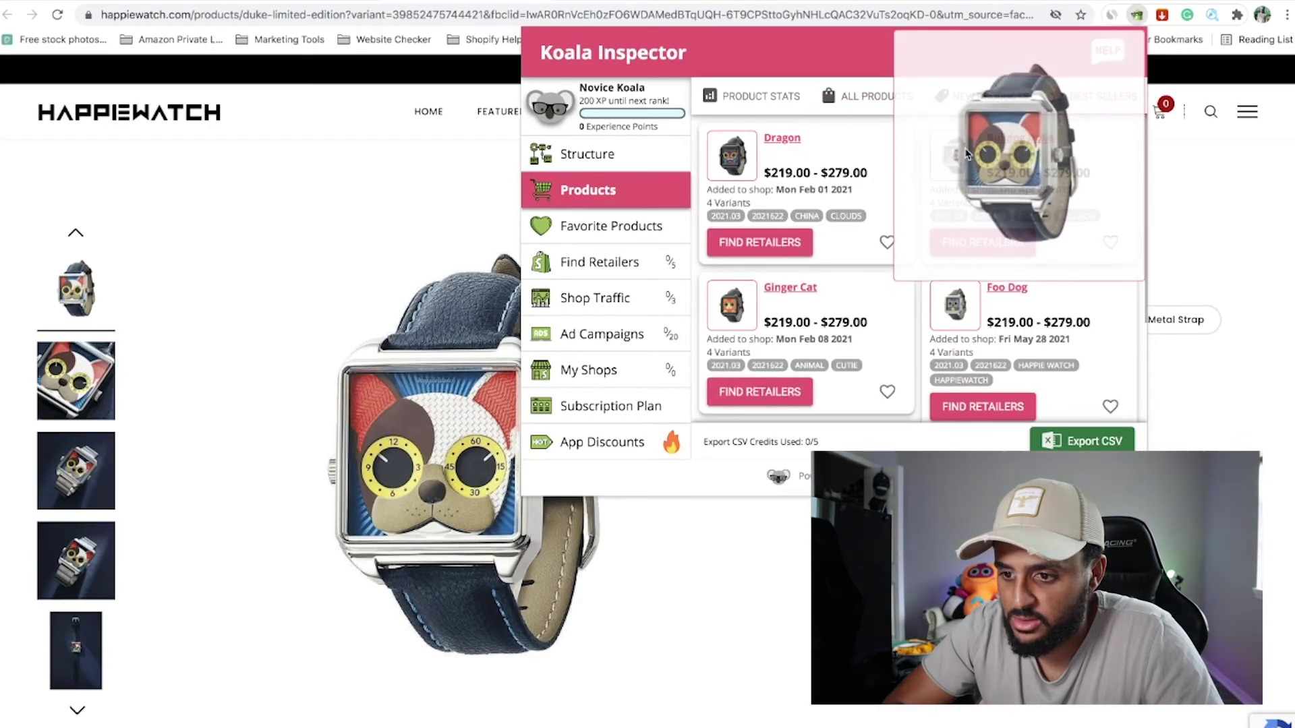
{"action": "mouse_move", "coordinate": [723, 159]}
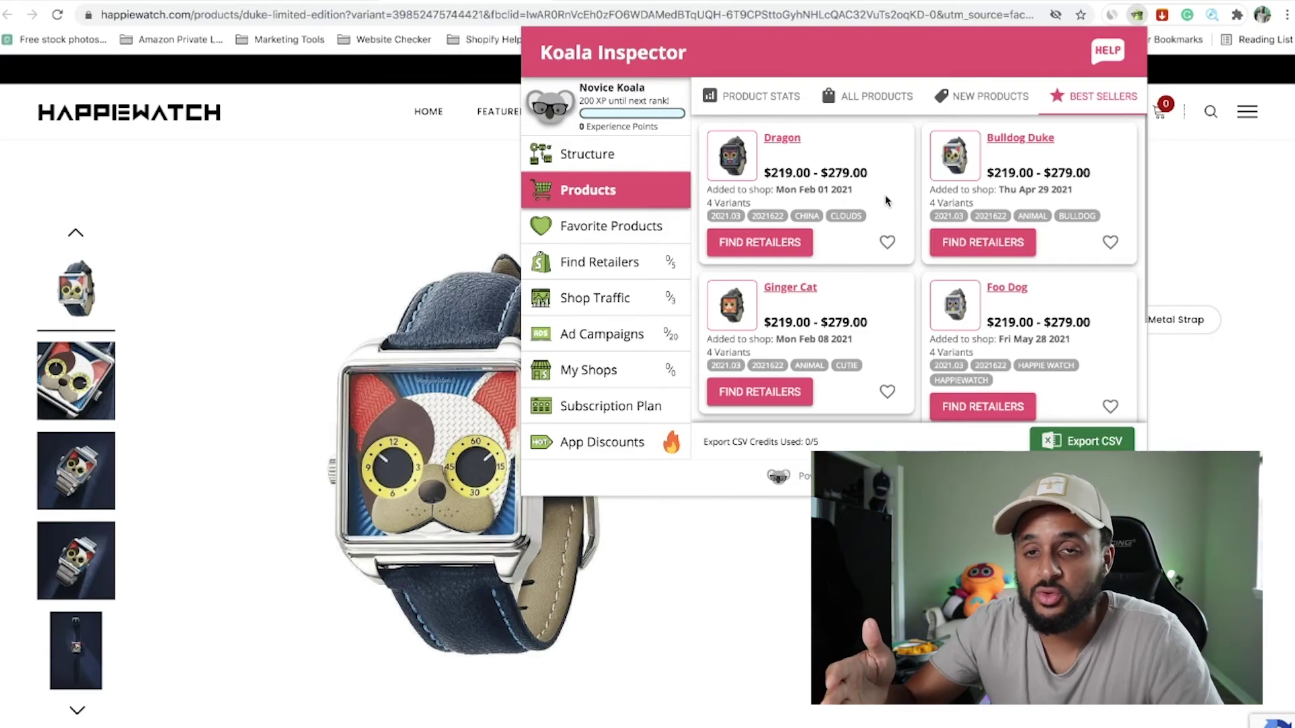
{"action": "key", "text": "Escape"}
Step: Check MyAdFinder's metrics on the HappieWatch page and return to Facebook to browse more sponsored posts
{"action": "left_click", "coordinate": [1212, 15]}
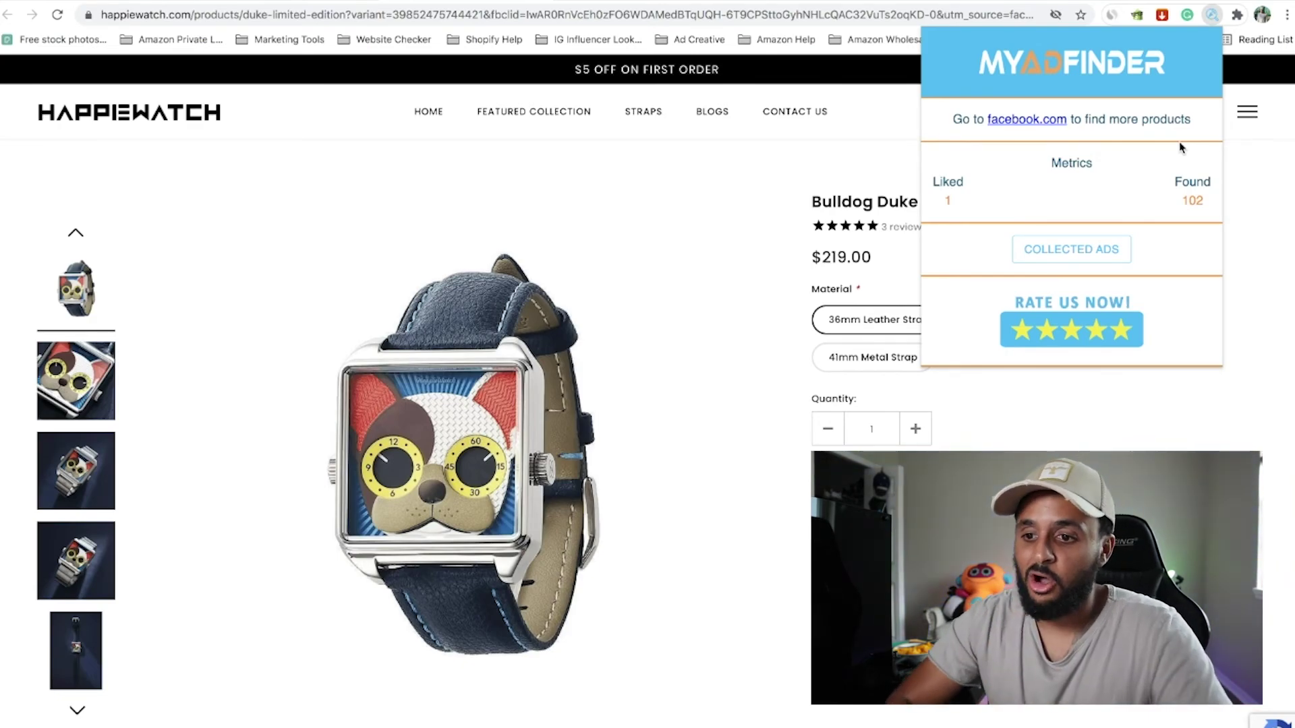
{"action": "left_click", "coordinate": [659, 216]}
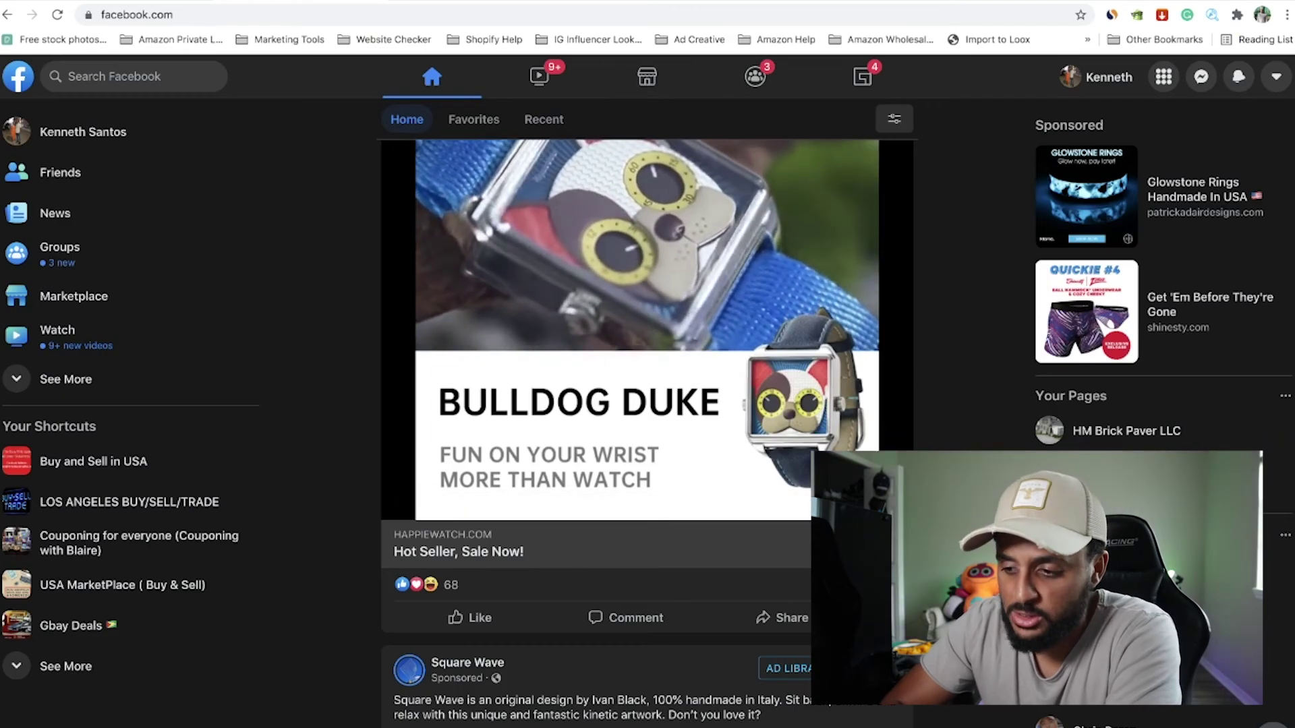
{"action": "scroll", "coordinate": [647, 404], "scroll_direction": "down", "scroll_amount": 8}
{"action": "scroll", "coordinate": [648, 405], "scroll_direction": "down", "scroll_amount": 3}
{"action": "scroll", "coordinate": [648, 404], "scroll_direction": "up", "scroll_amount": 14}
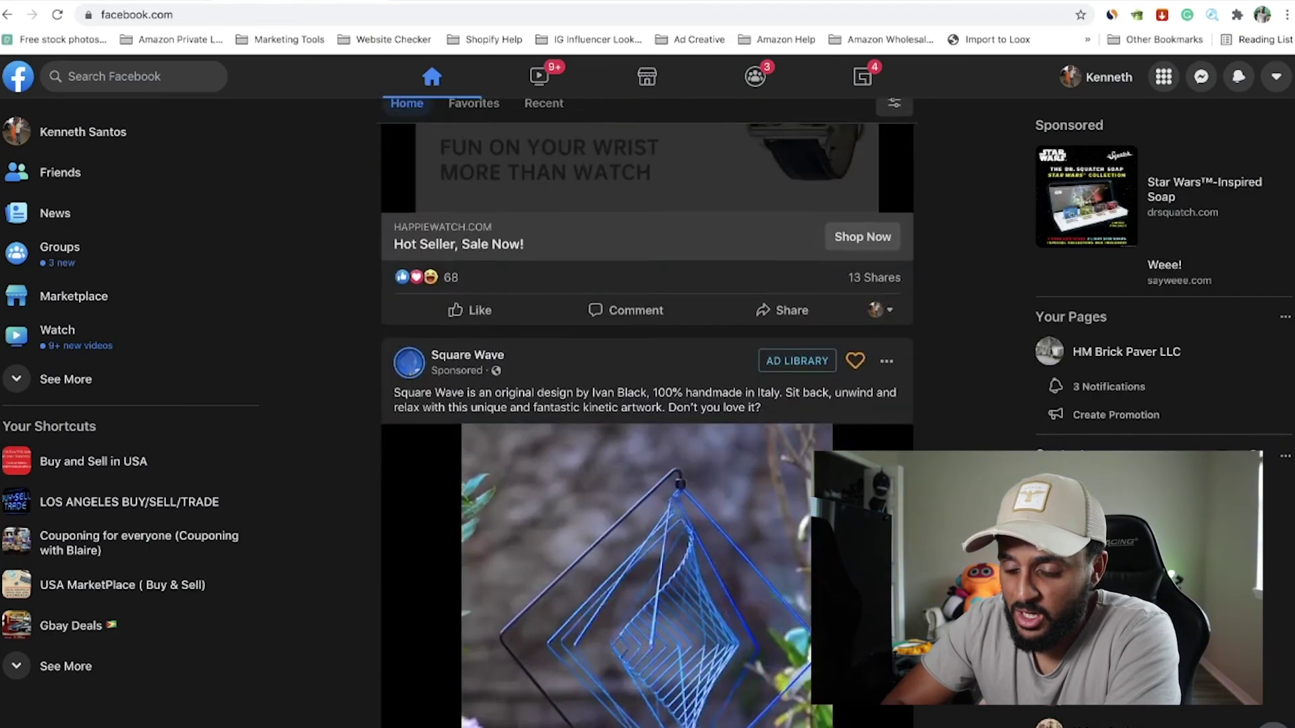
Step: Open the Kinetrika store from the Square Wave sponsored post, and return to the Facebook feed to browse further ads
{"action": "scroll", "coordinate": [648, 405], "scroll_direction": "up", "scroll_amount": 1}
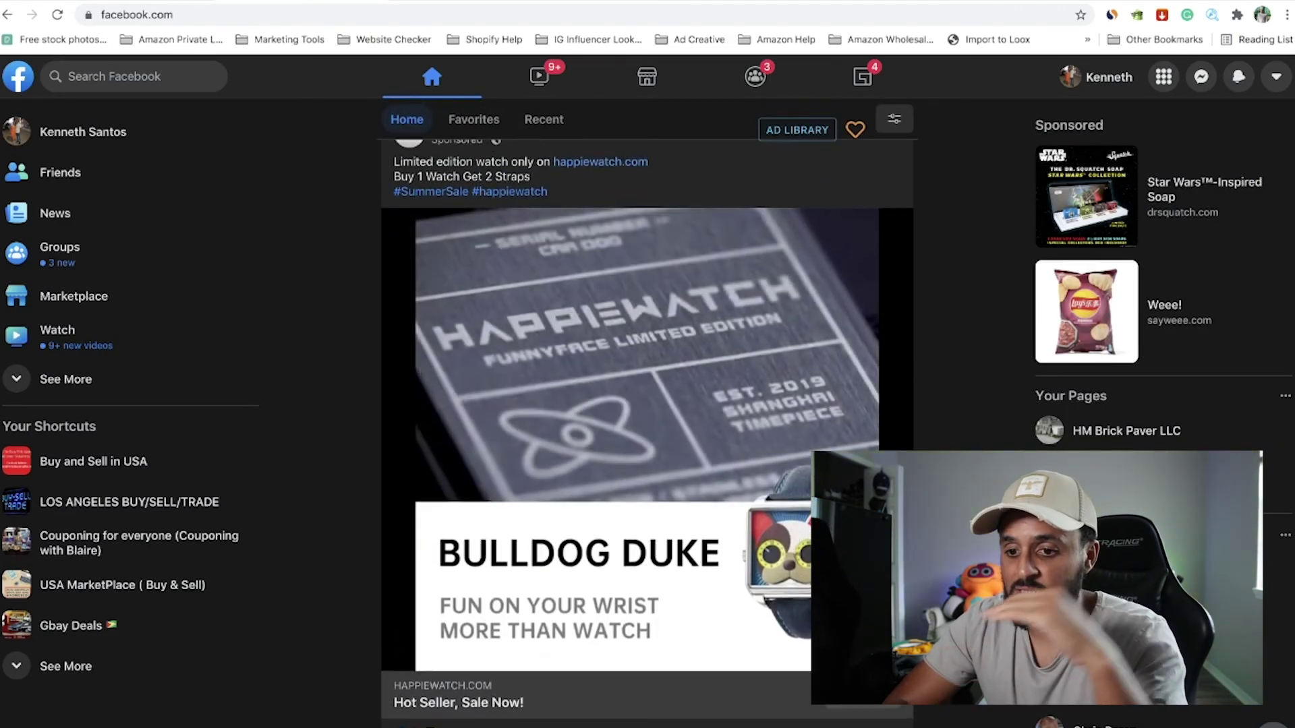
{"action": "scroll", "coordinate": [648, 405], "scroll_direction": "down", "scroll_amount": 2}
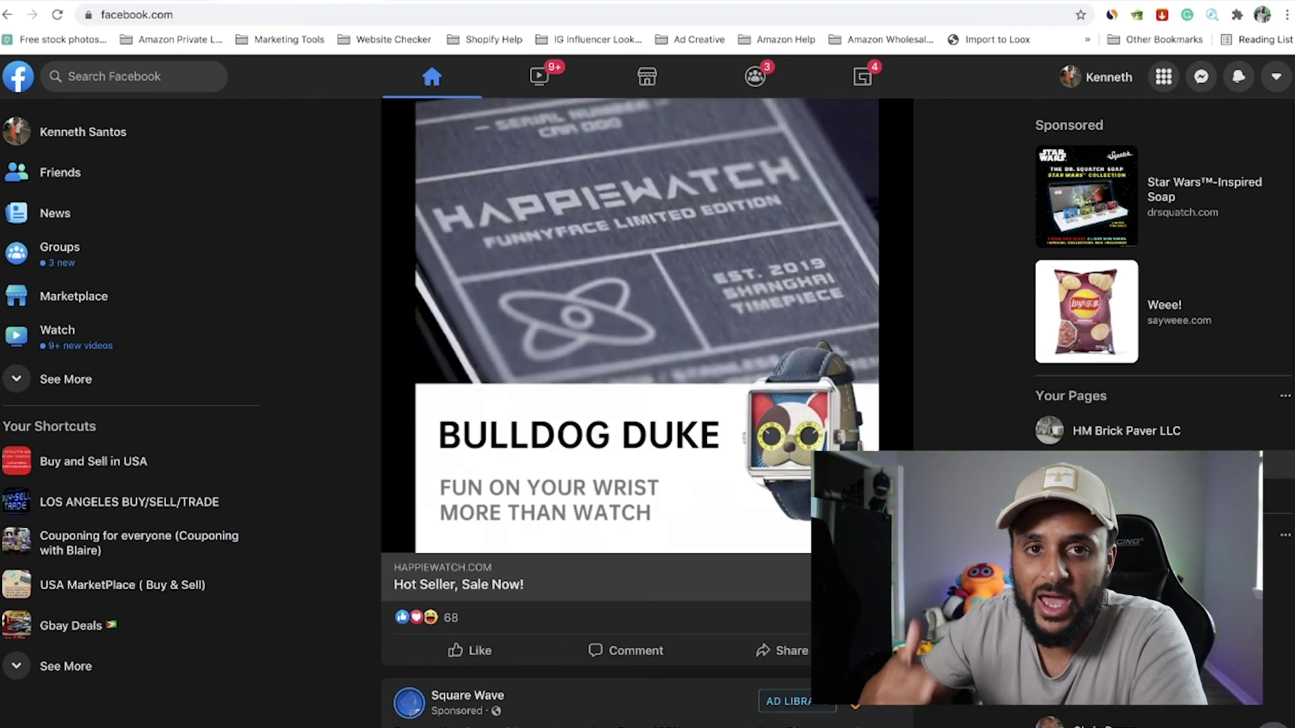
{"action": "scroll", "coordinate": [1159, 405], "scroll_direction": "down", "scroll_amount": 10}
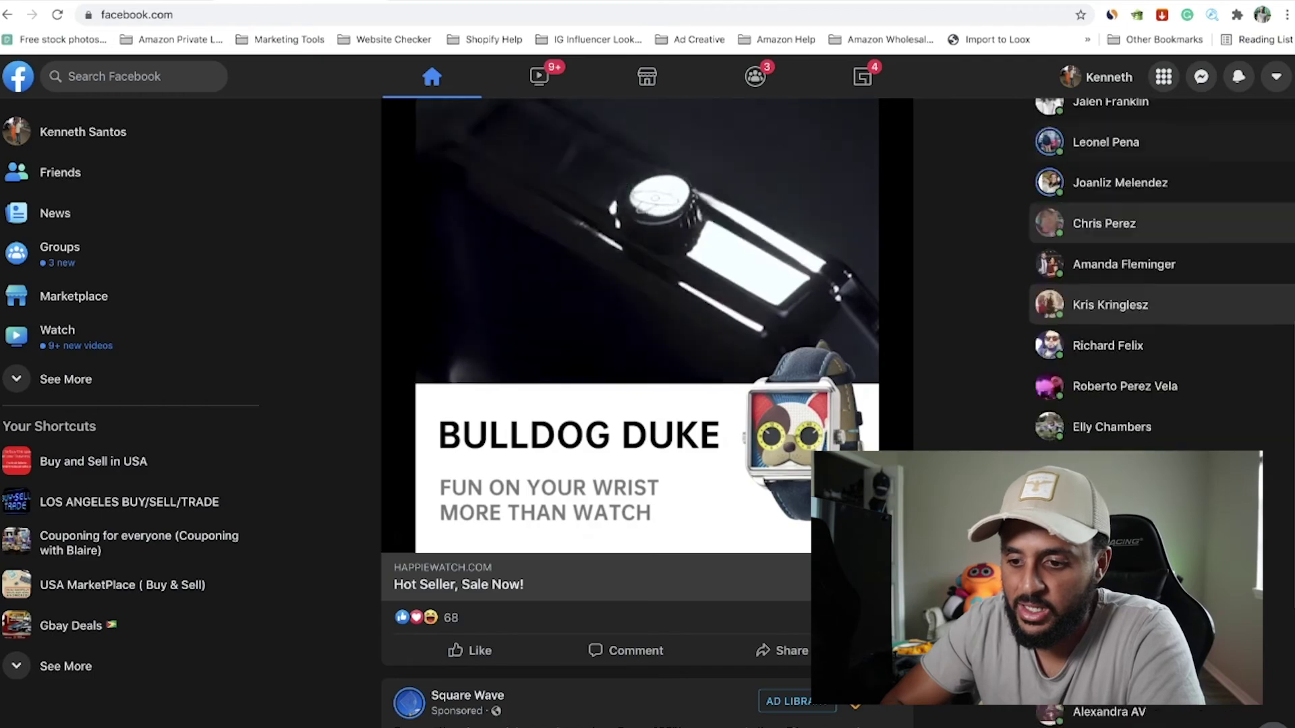
{"action": "scroll", "coordinate": [1147, 438], "scroll_direction": "down", "scroll_amount": 10}
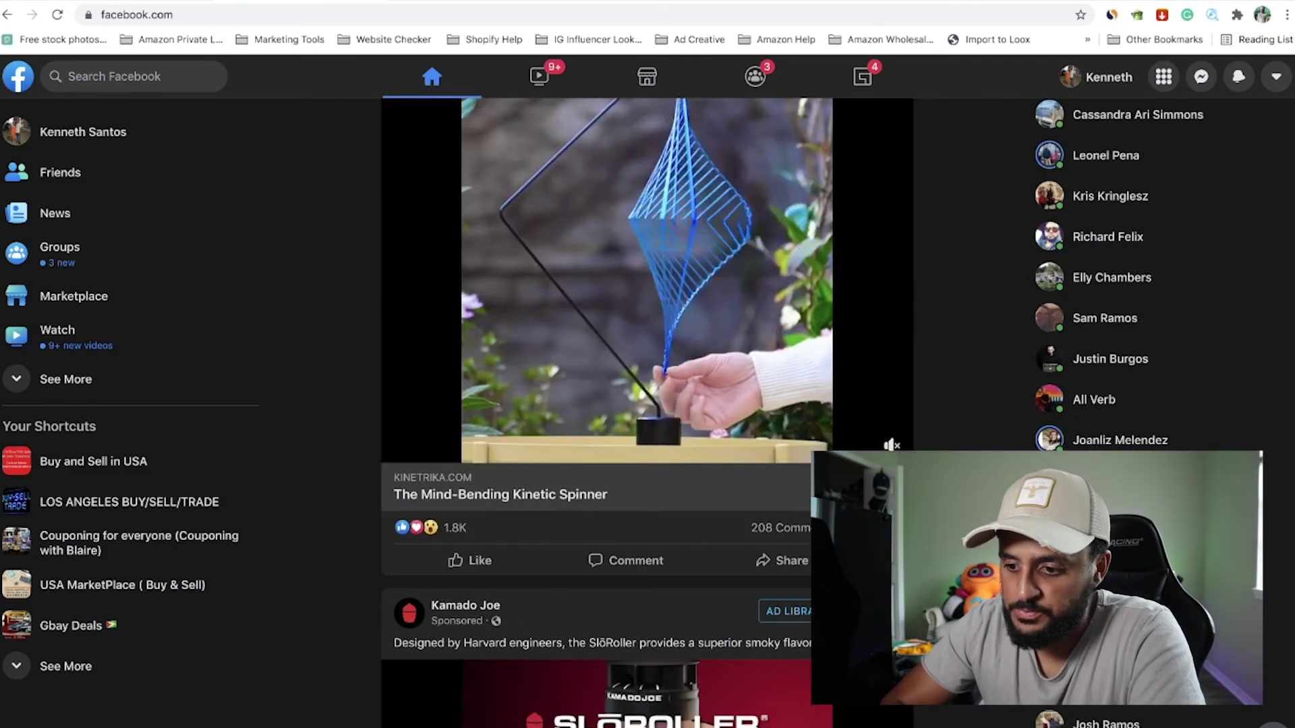
{"action": "left_click", "coordinate": [861, 448]}
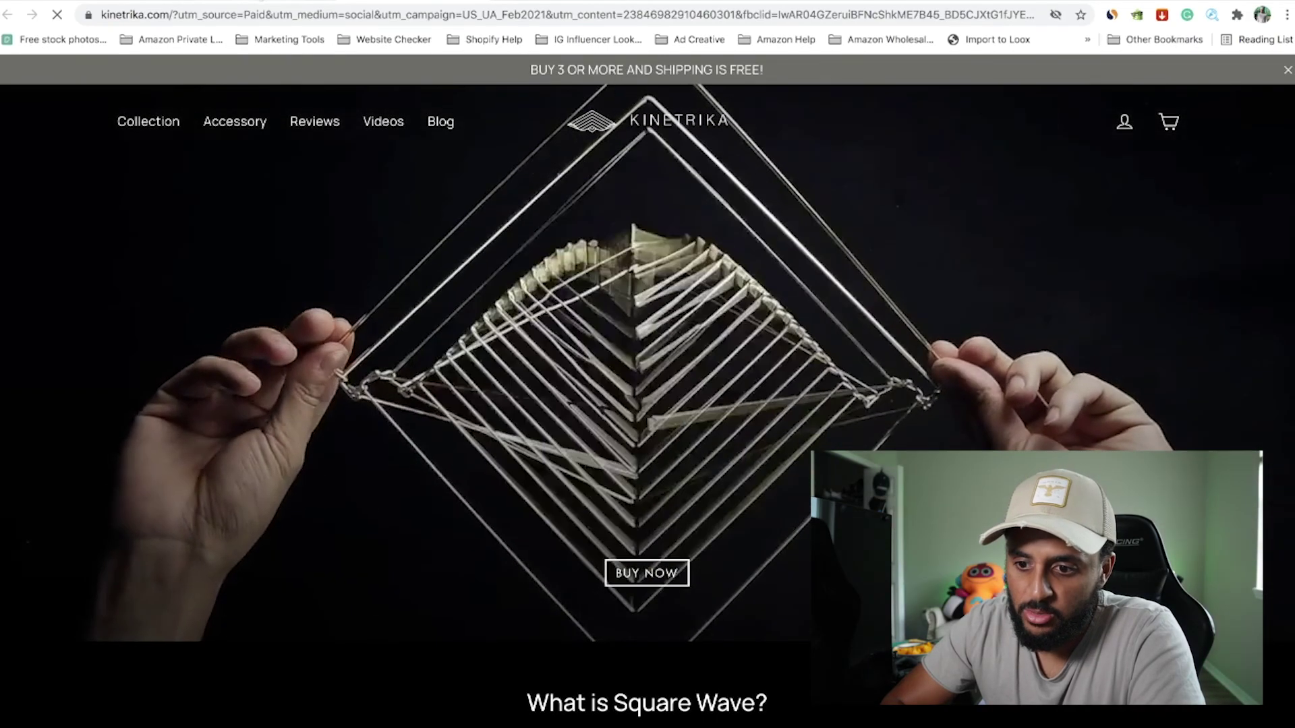
{"action": "key", "text": "alt+Left"}
{"action": "scroll", "coordinate": [747, 554], "scroll_direction": "down", "scroll_amount": 8}
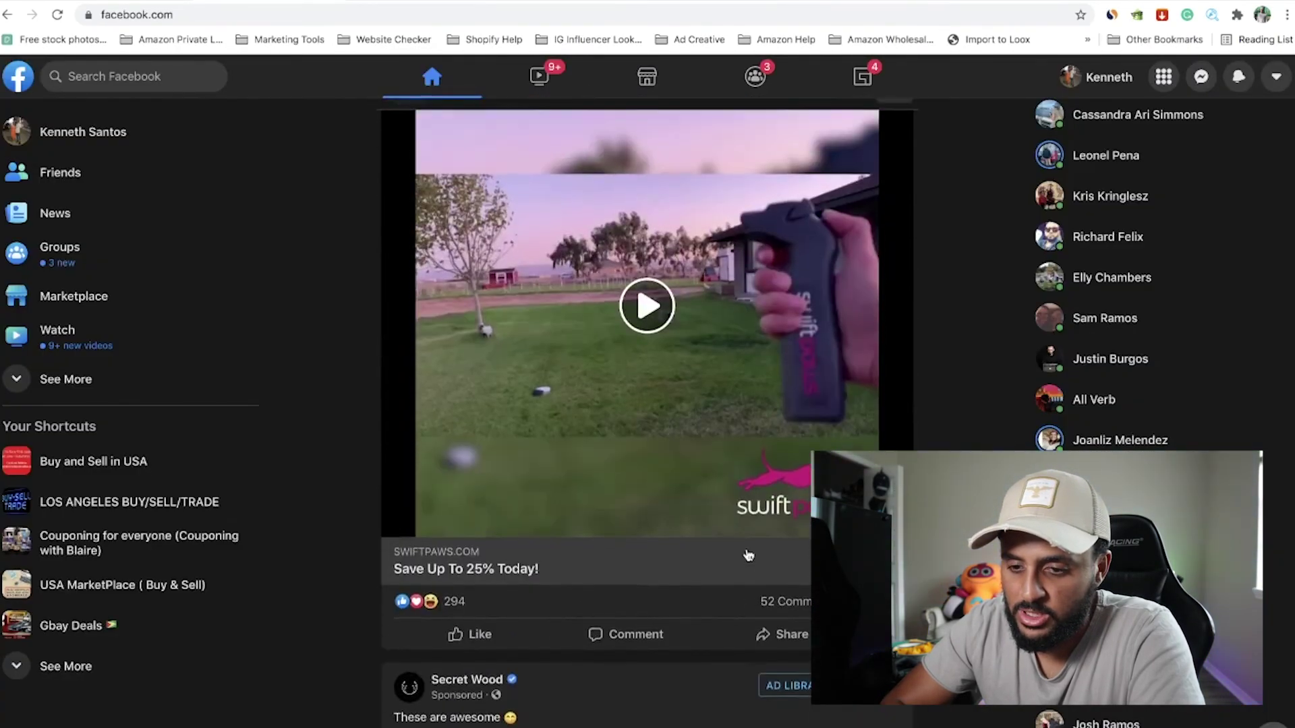